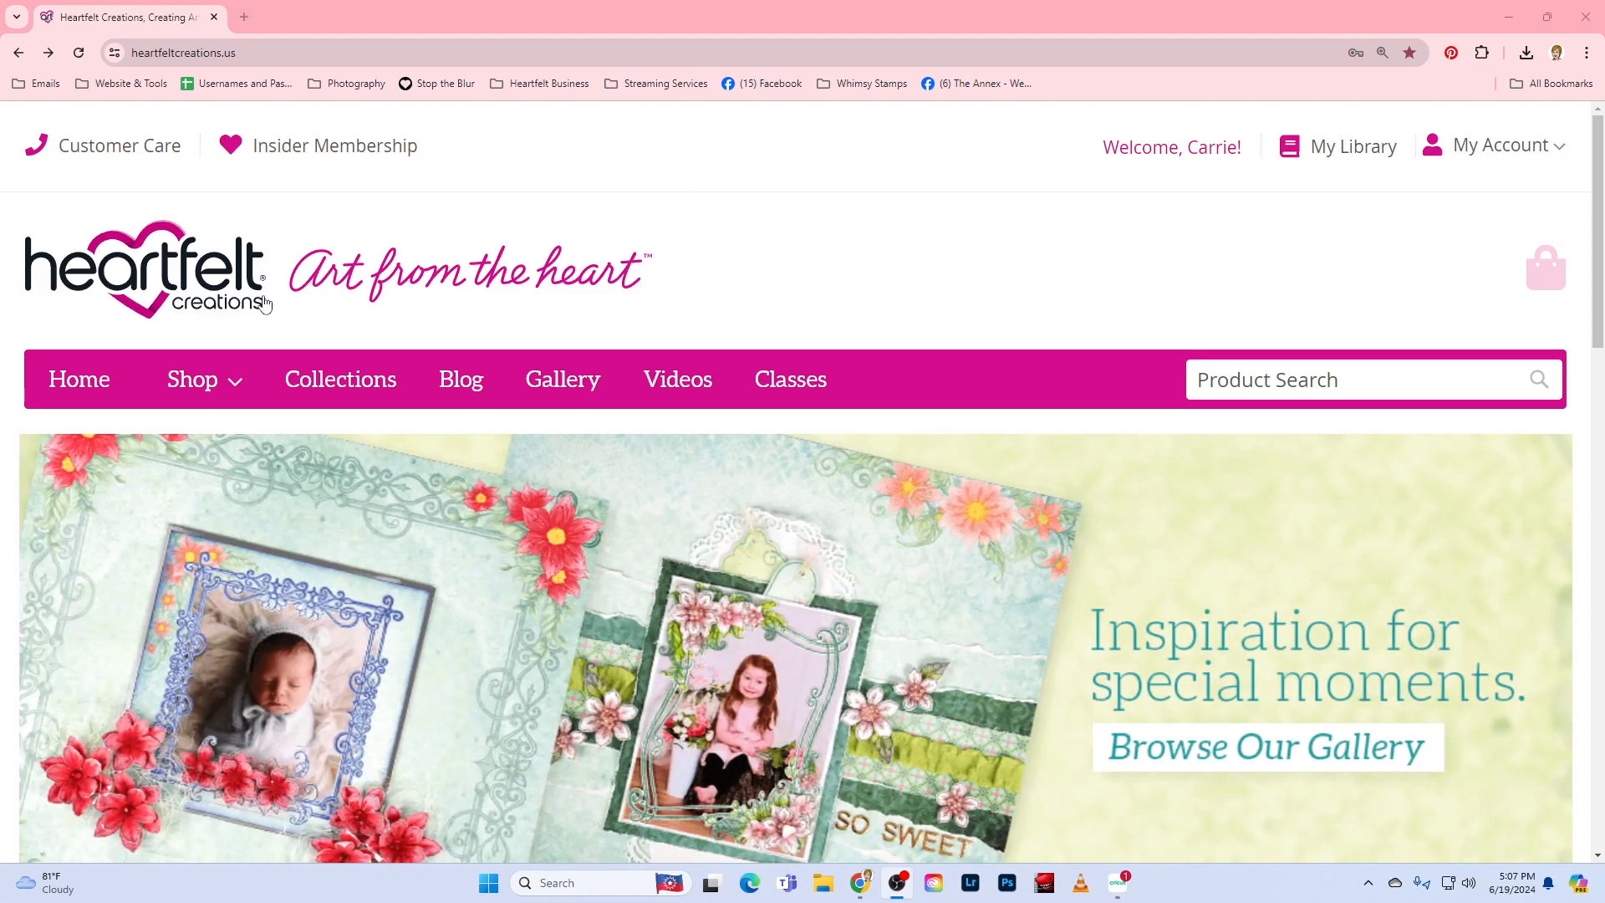
- Open the shop's Digital Stamps category and look through the newest stamp sets
mouse_move(222, 390)
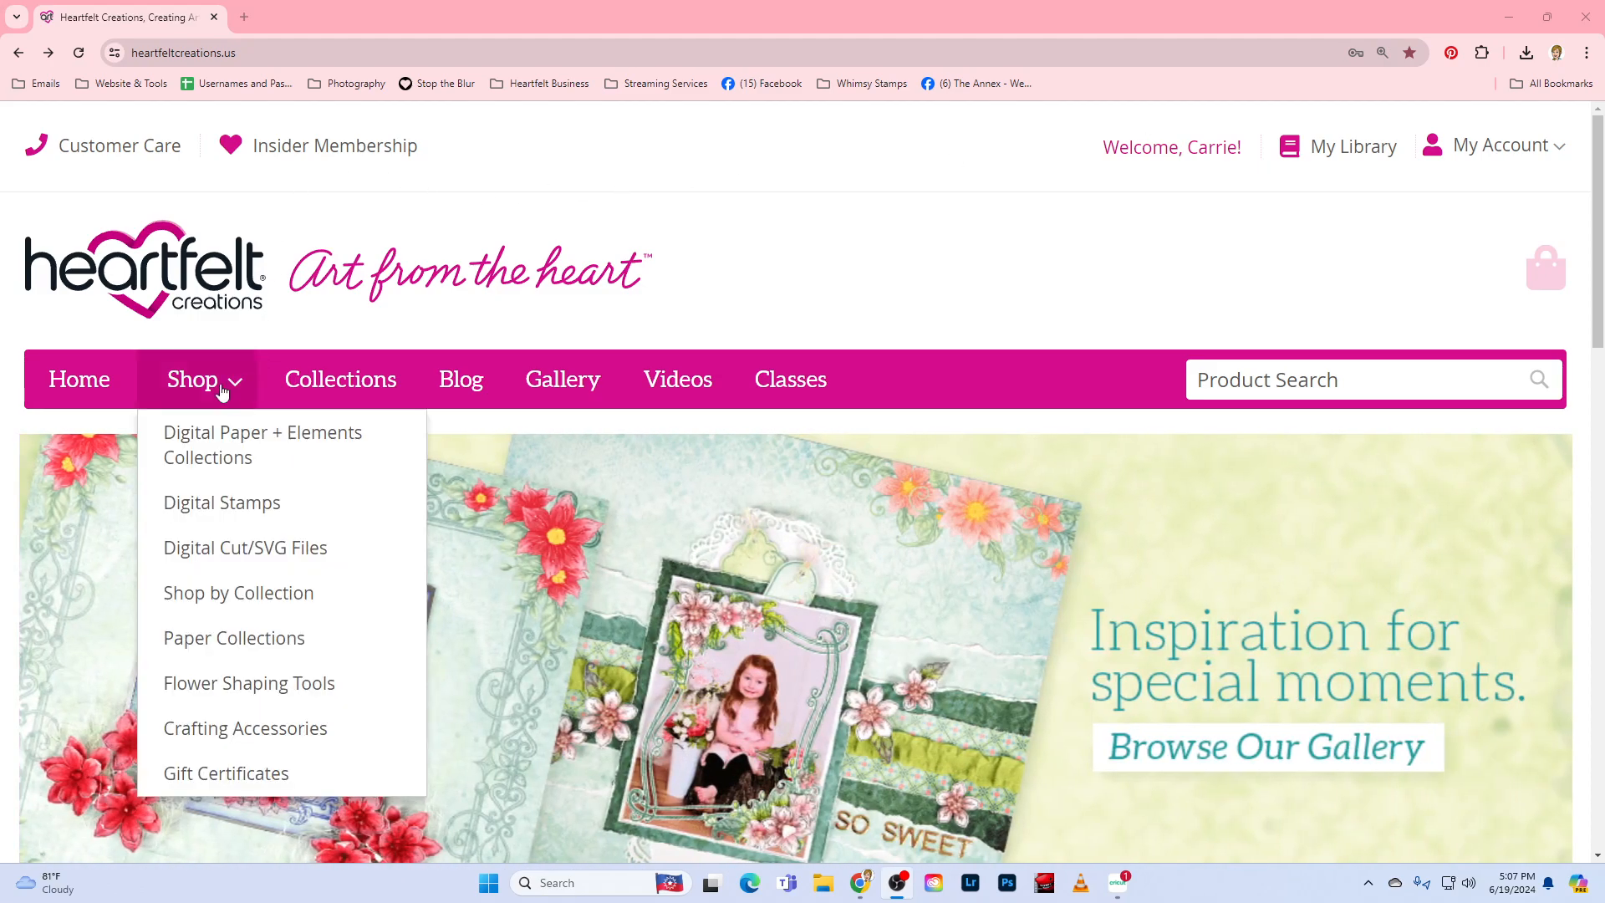
click(227, 506)
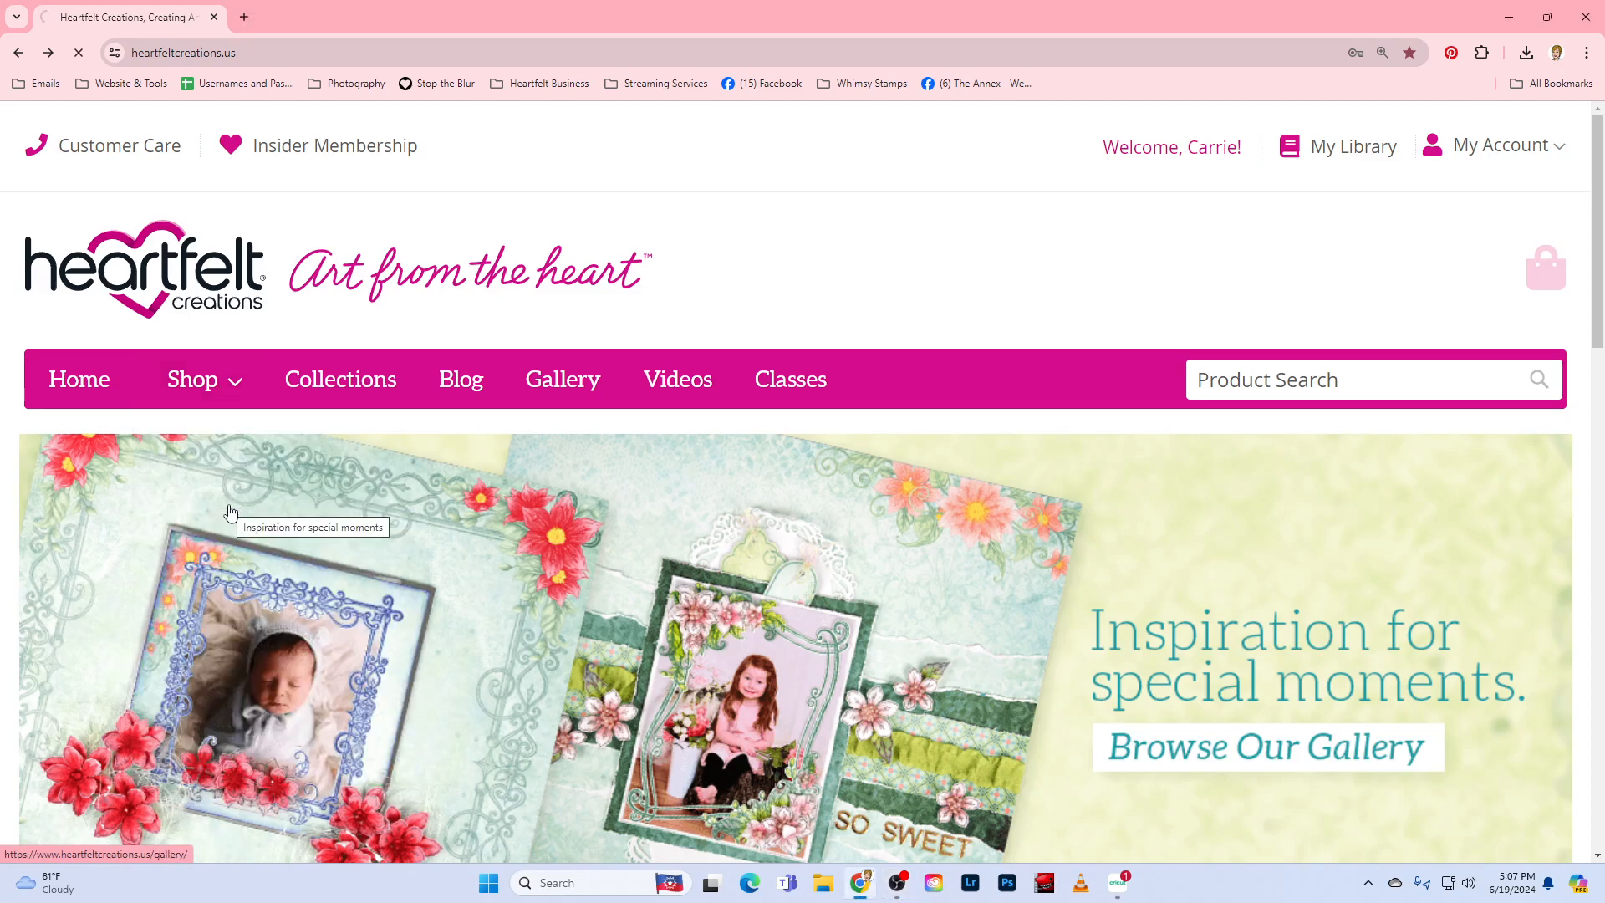
scroll(995, 535, down, 3)
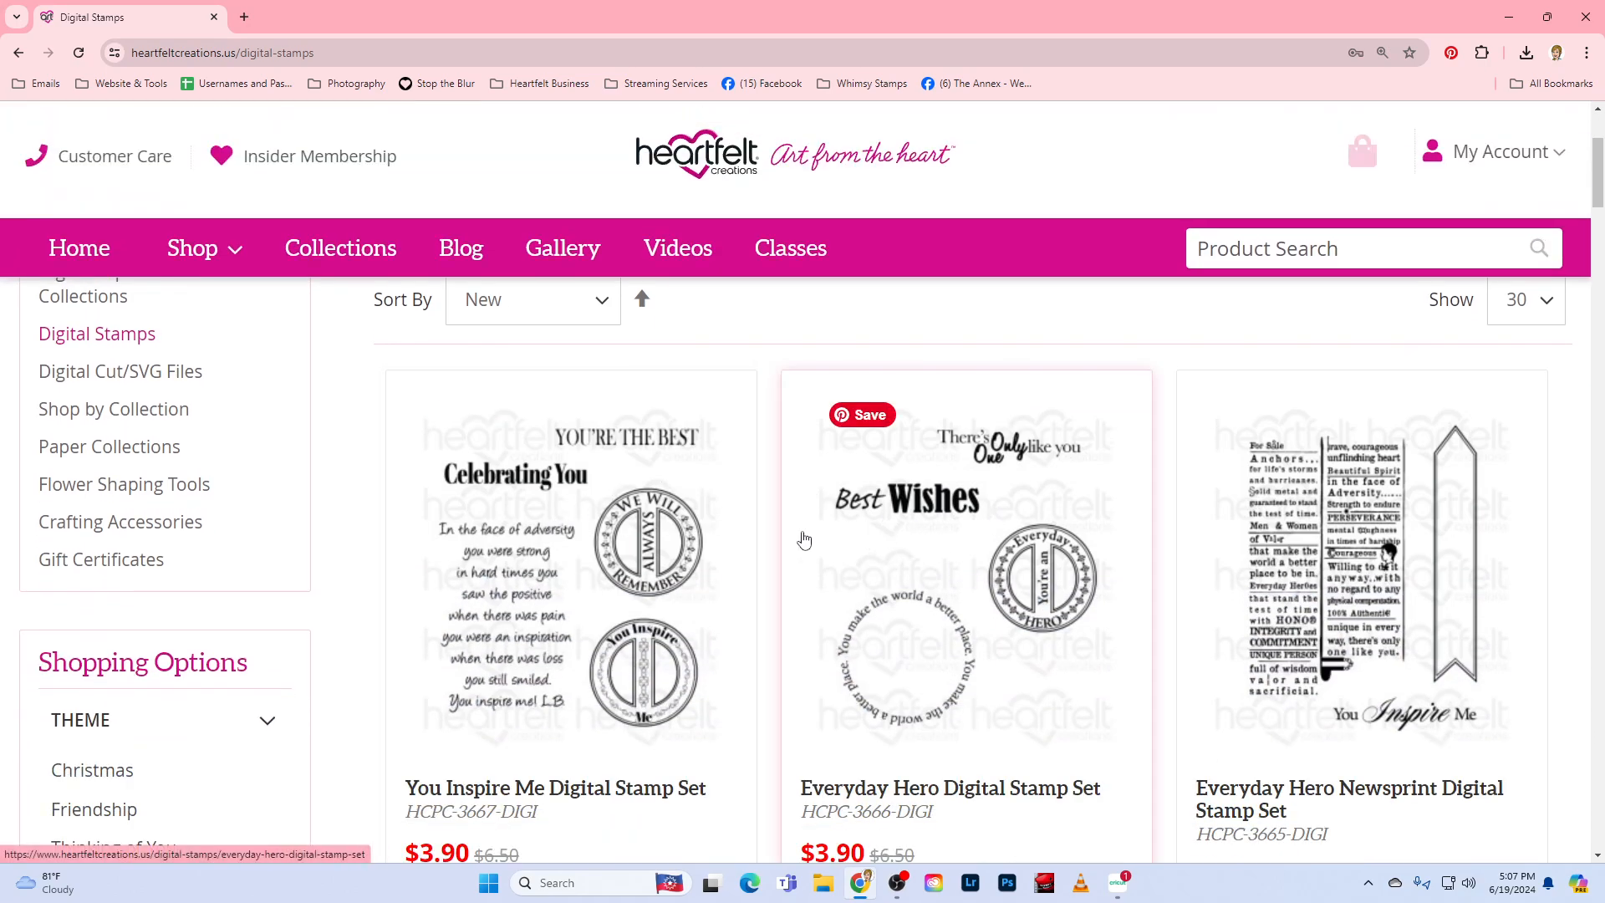
scroll(623, 585, down, 1)
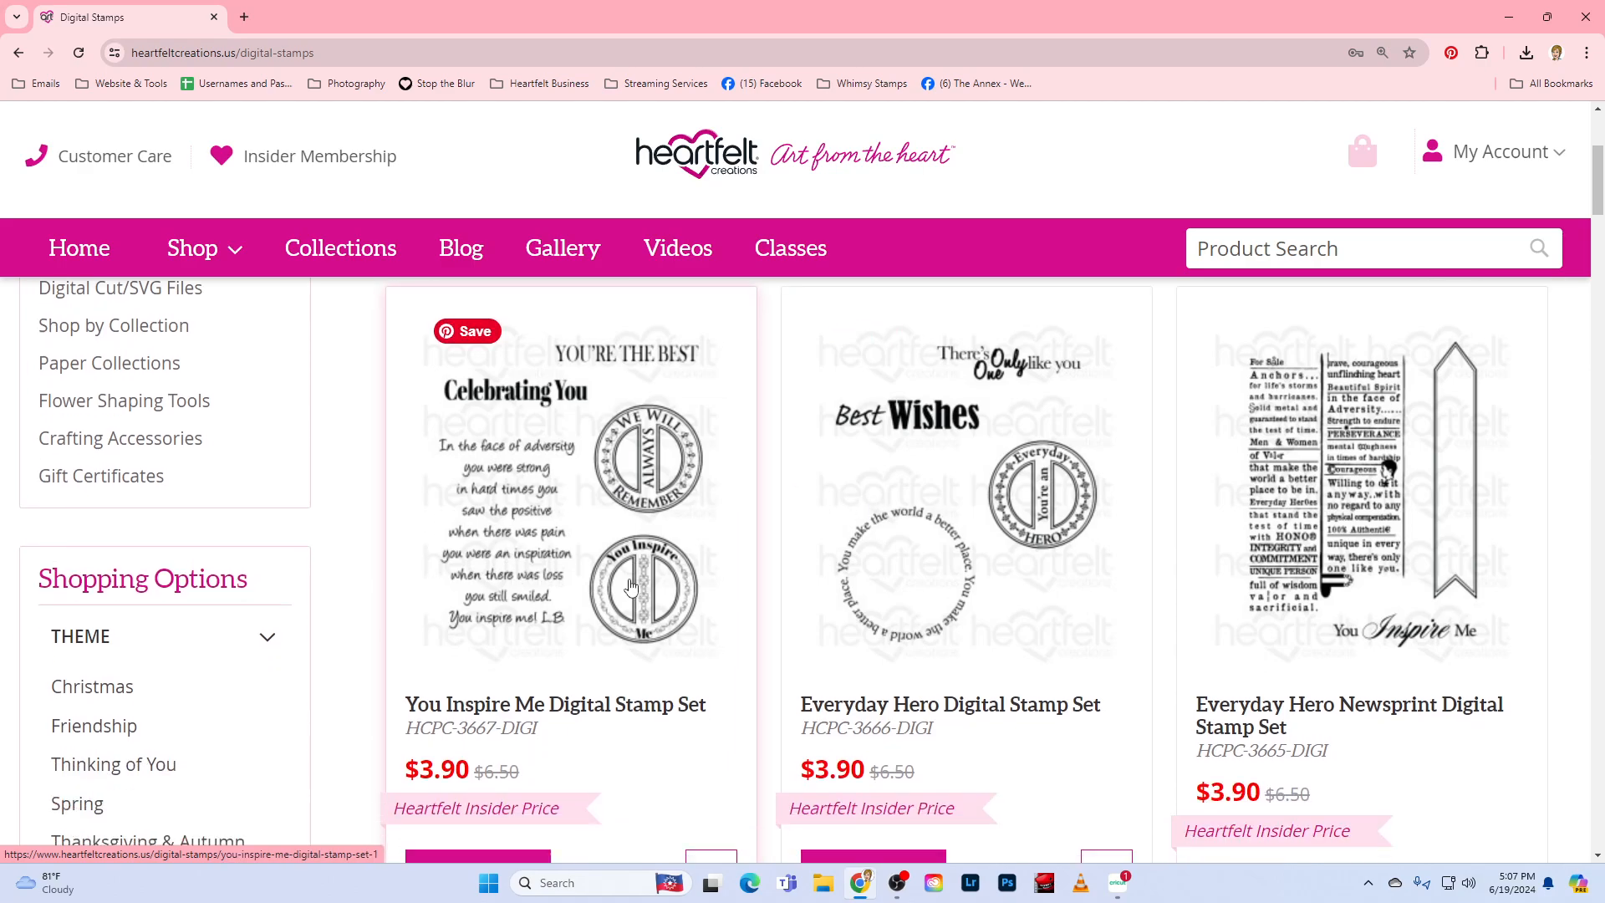
scroll(514, 805, down, 1)
scroll(699, 635, up, 1)
scroll(836, 485, up, 3)
scroll(1376, 270, down, 1)
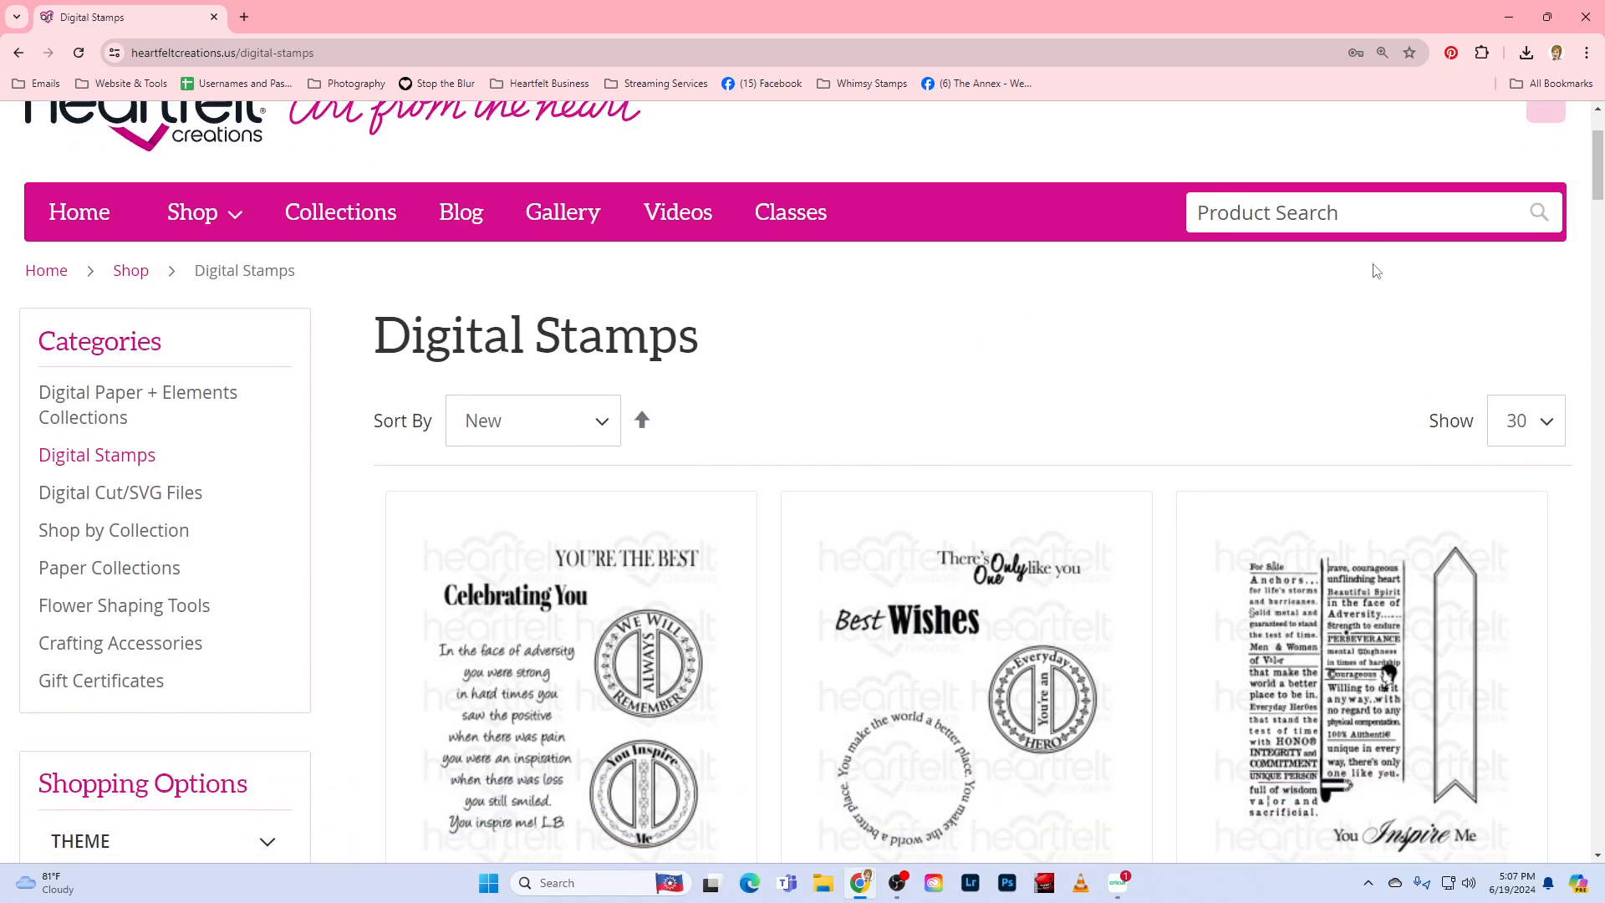
- Download the Everyday Hero Digital Stamp Set from the account's My Downloads page and show the zip file in its folder
scroll(1463, 125, up, 2)
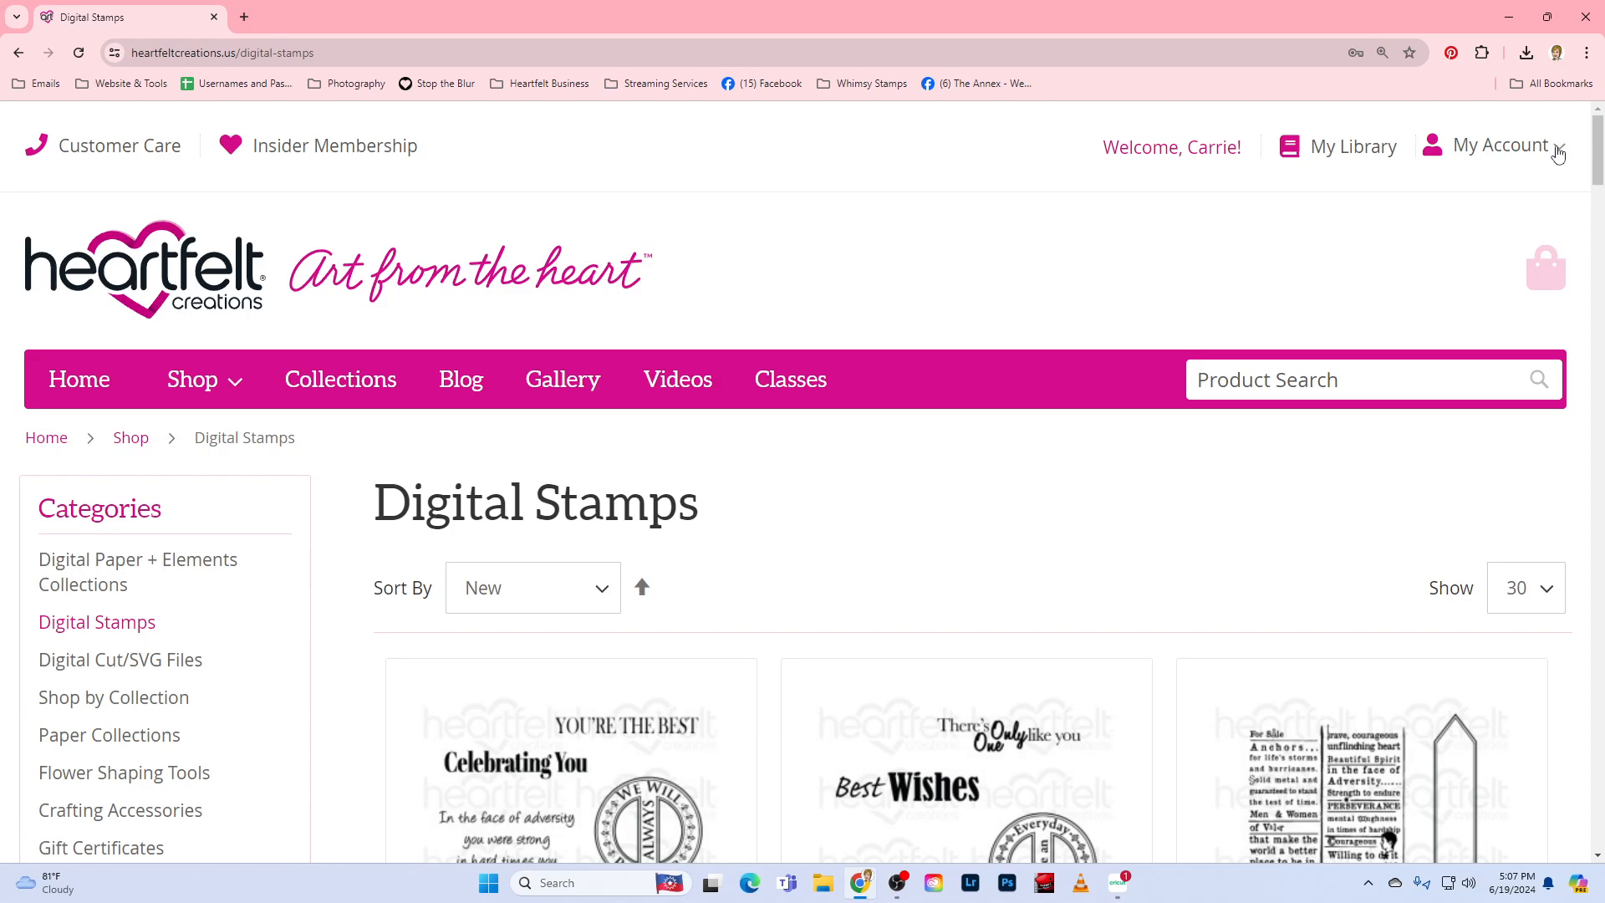
click(1558, 153)
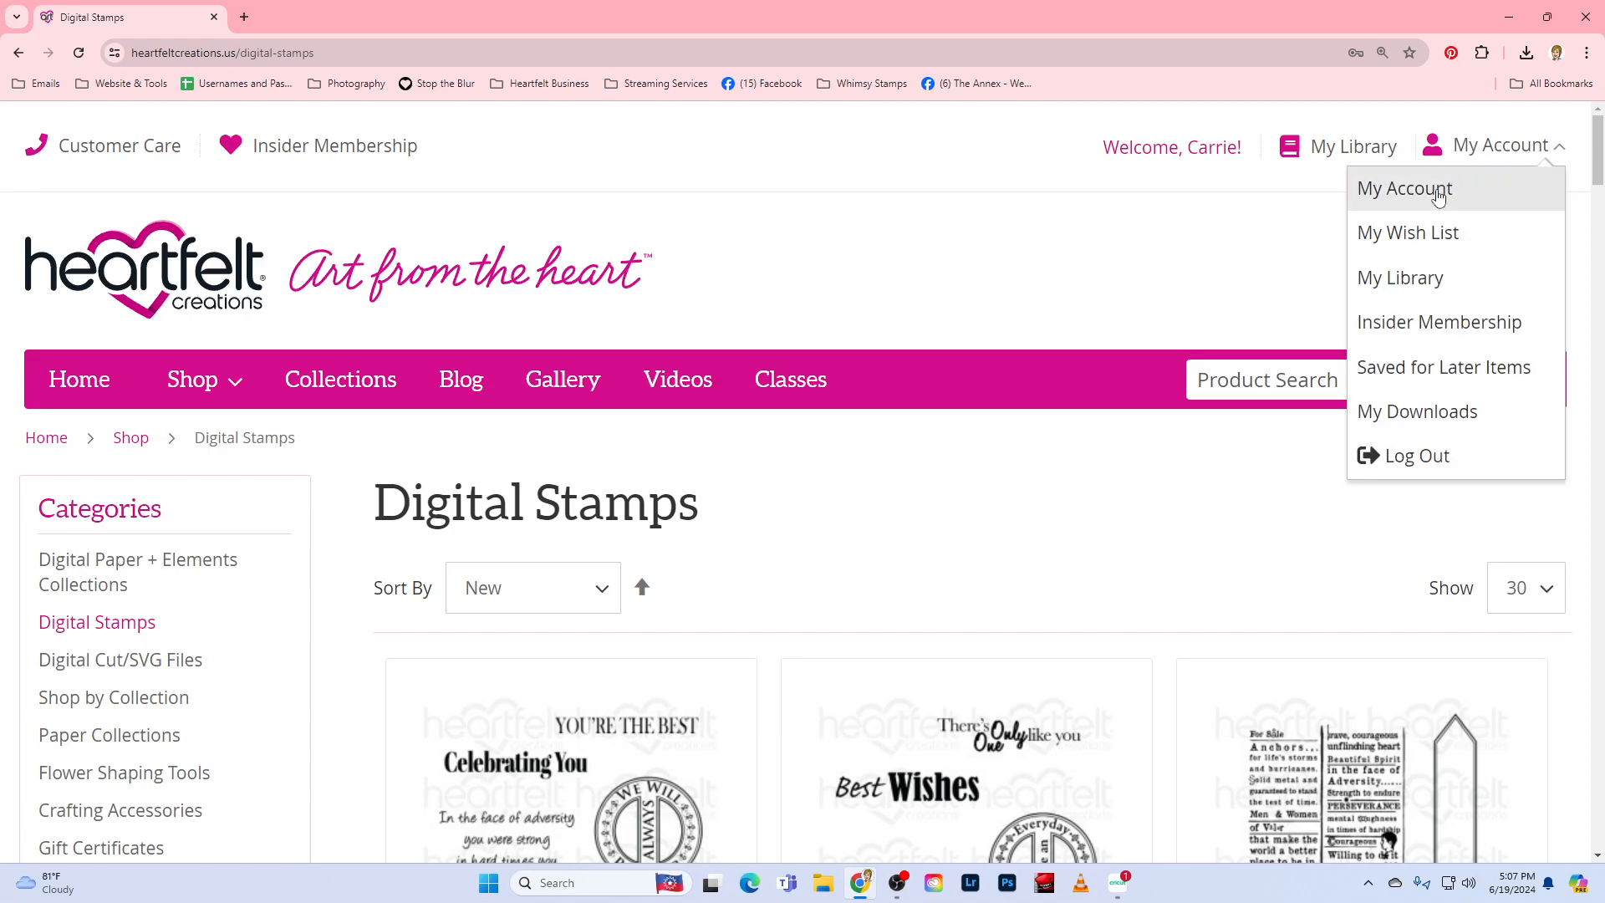
click(1412, 419)
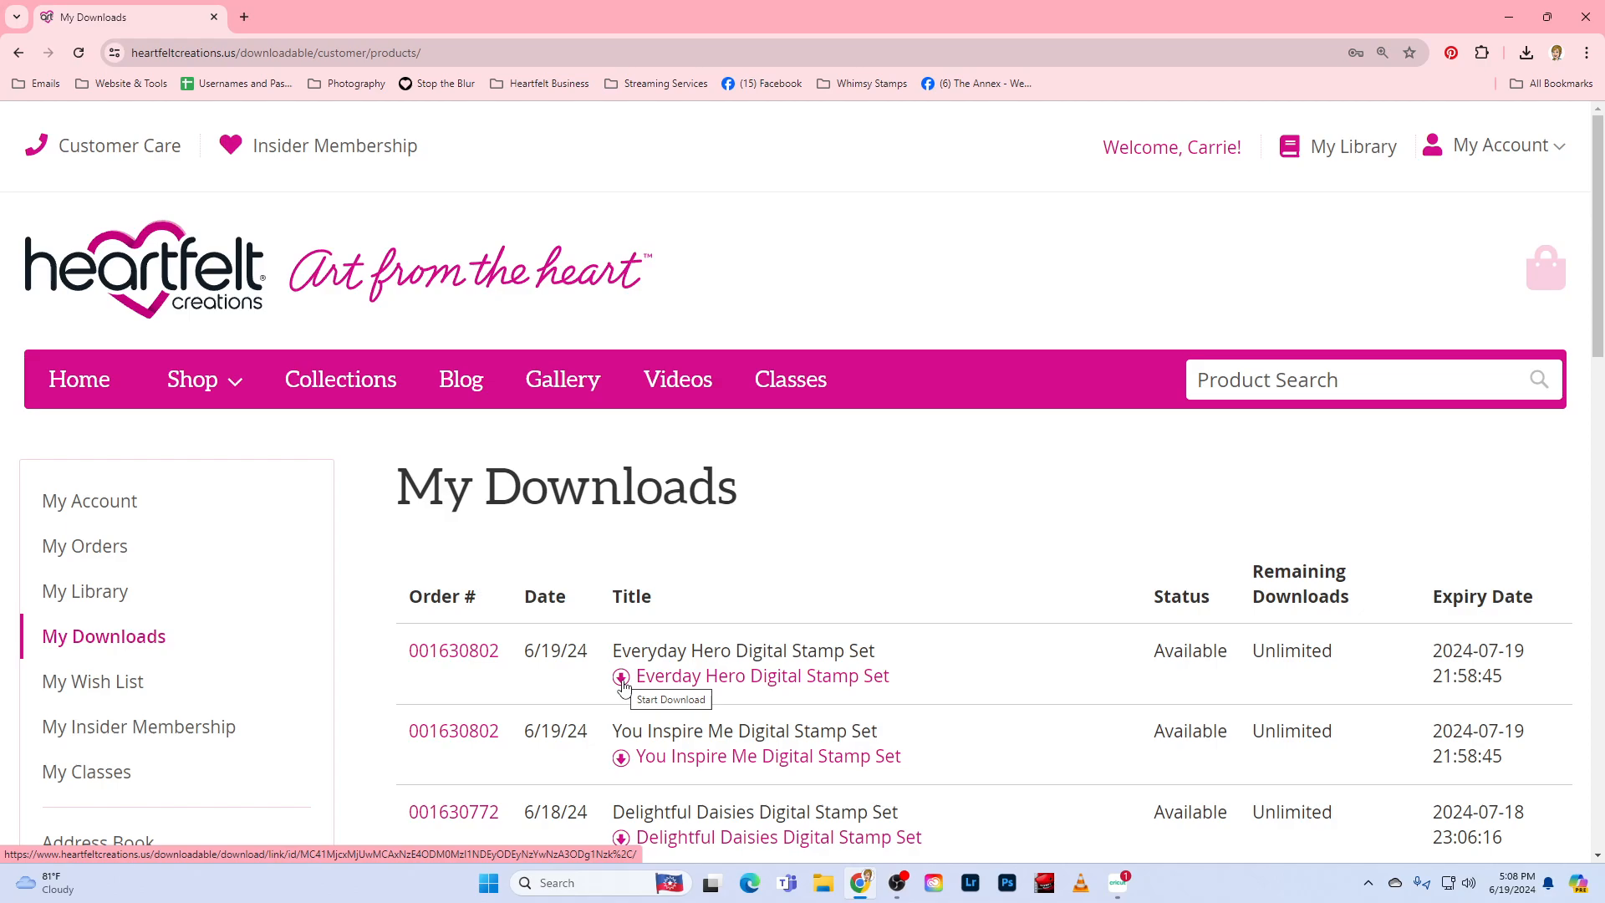
click(622, 678)
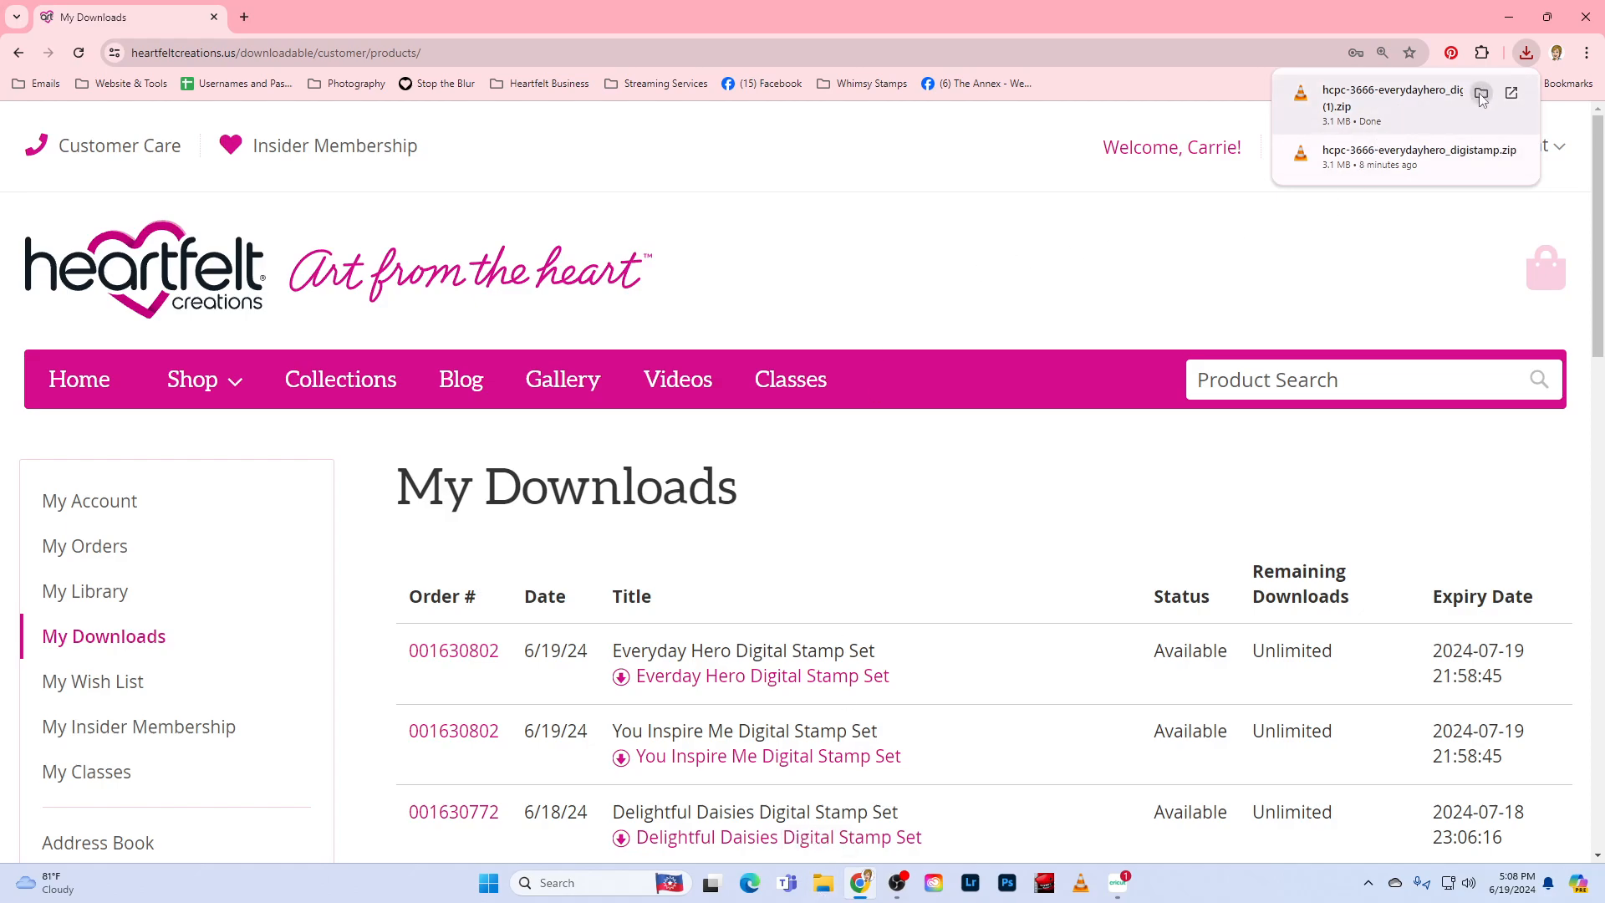
click(1480, 94)
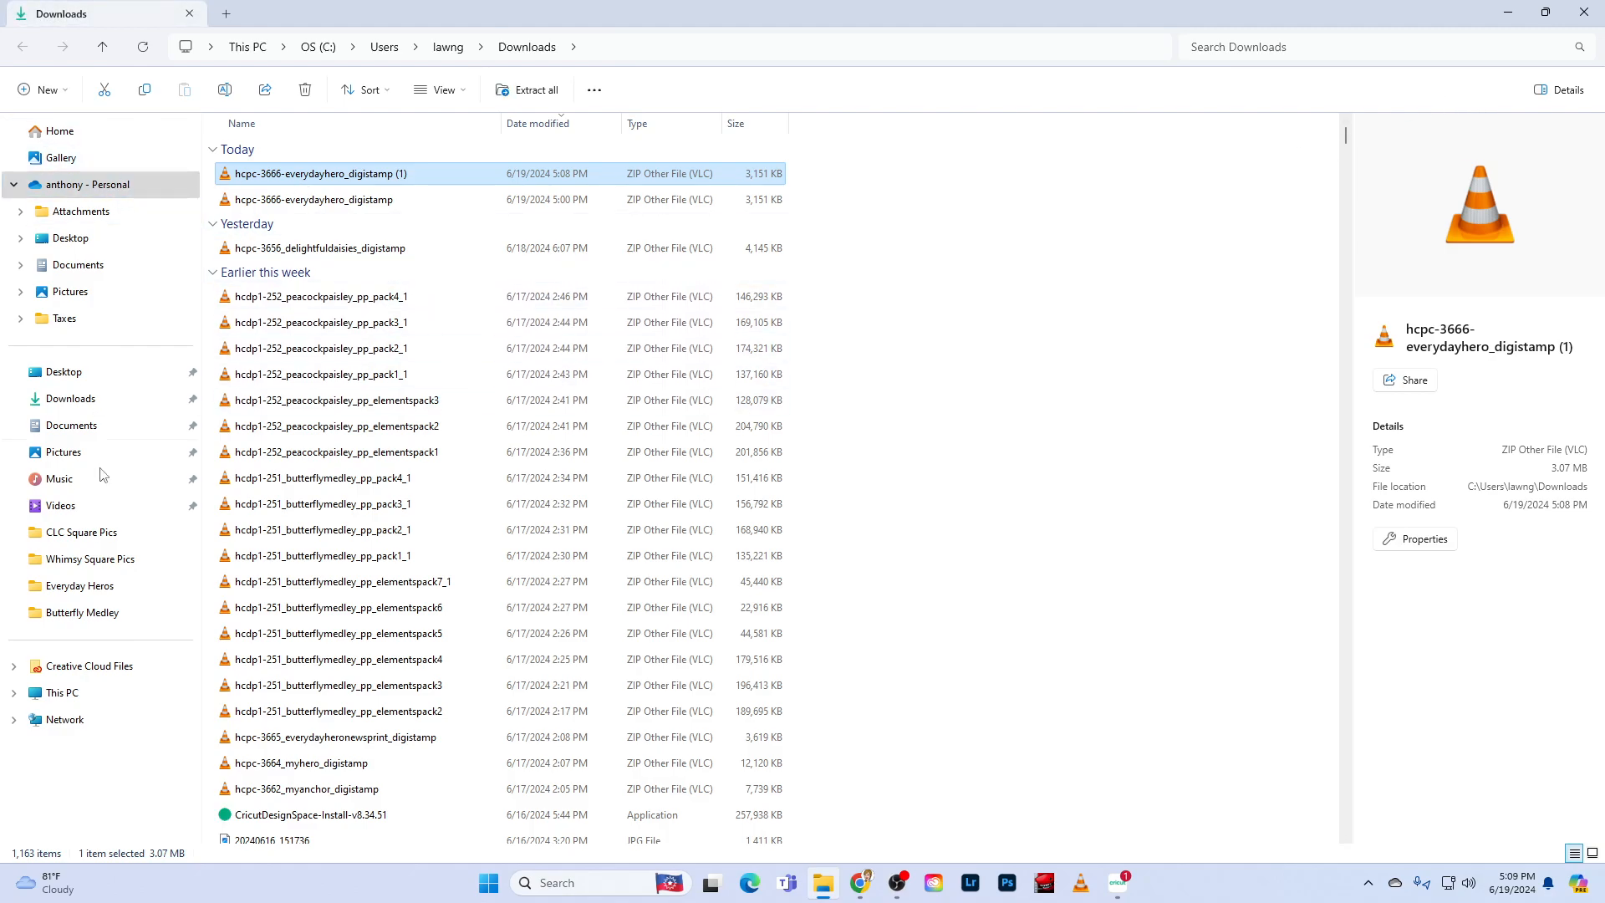
- Set the extraction destination of hcpc-3666-everydayhero_digistamp (1) to Desktop > Heartfelt Digital Images > Everyday Heros > Everyday Hero Digistamp
mouse_move(823, 894)
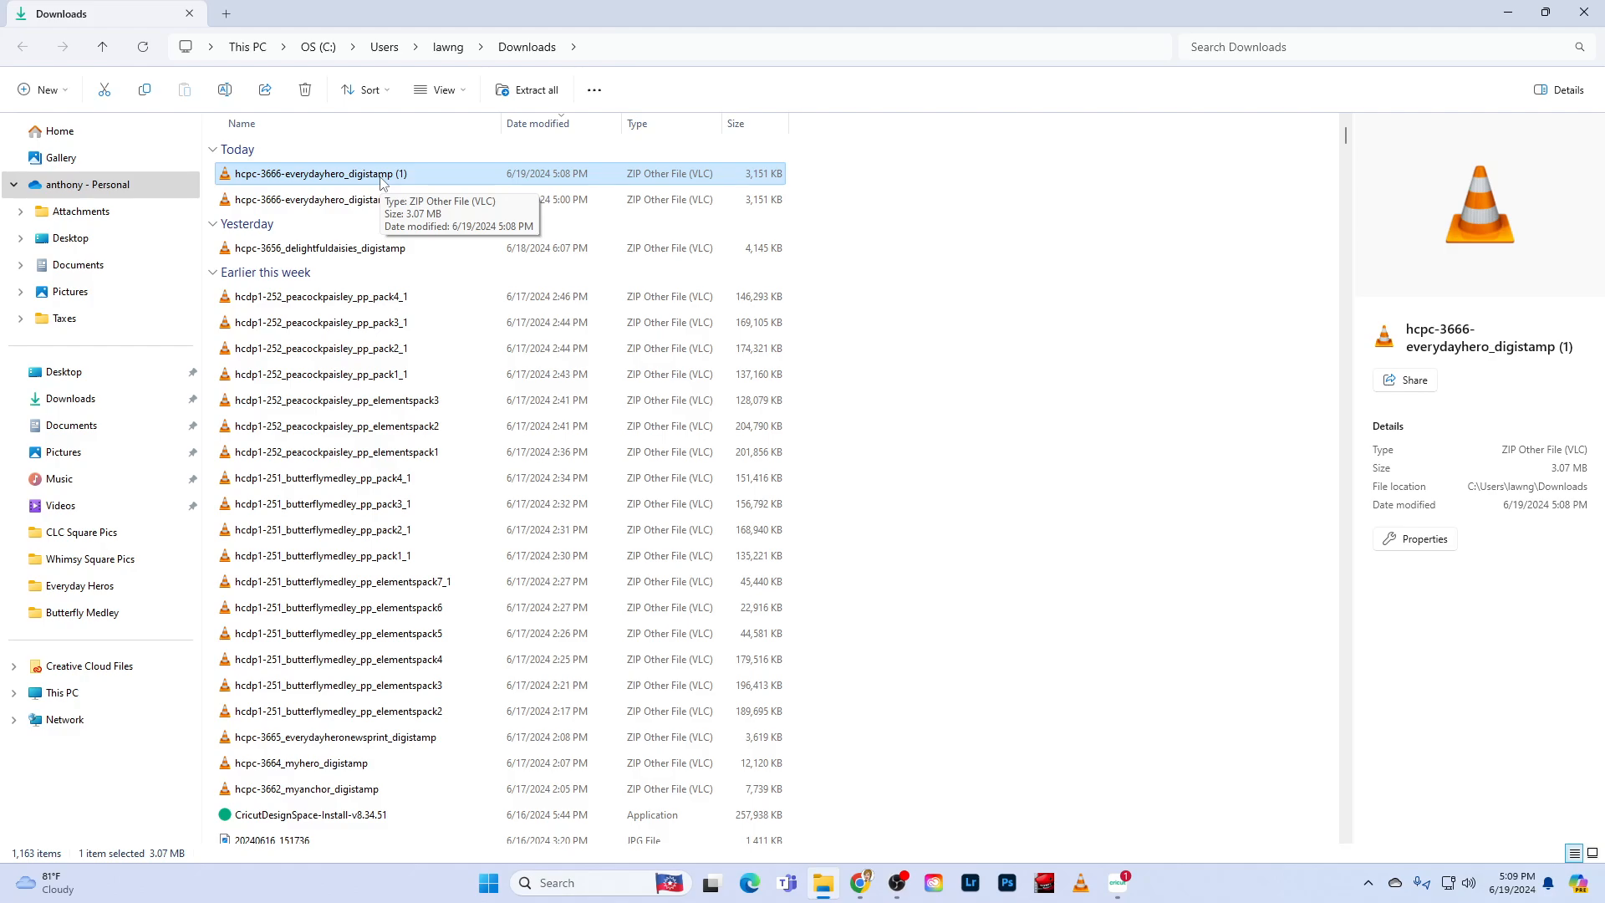
right_click(382, 183)
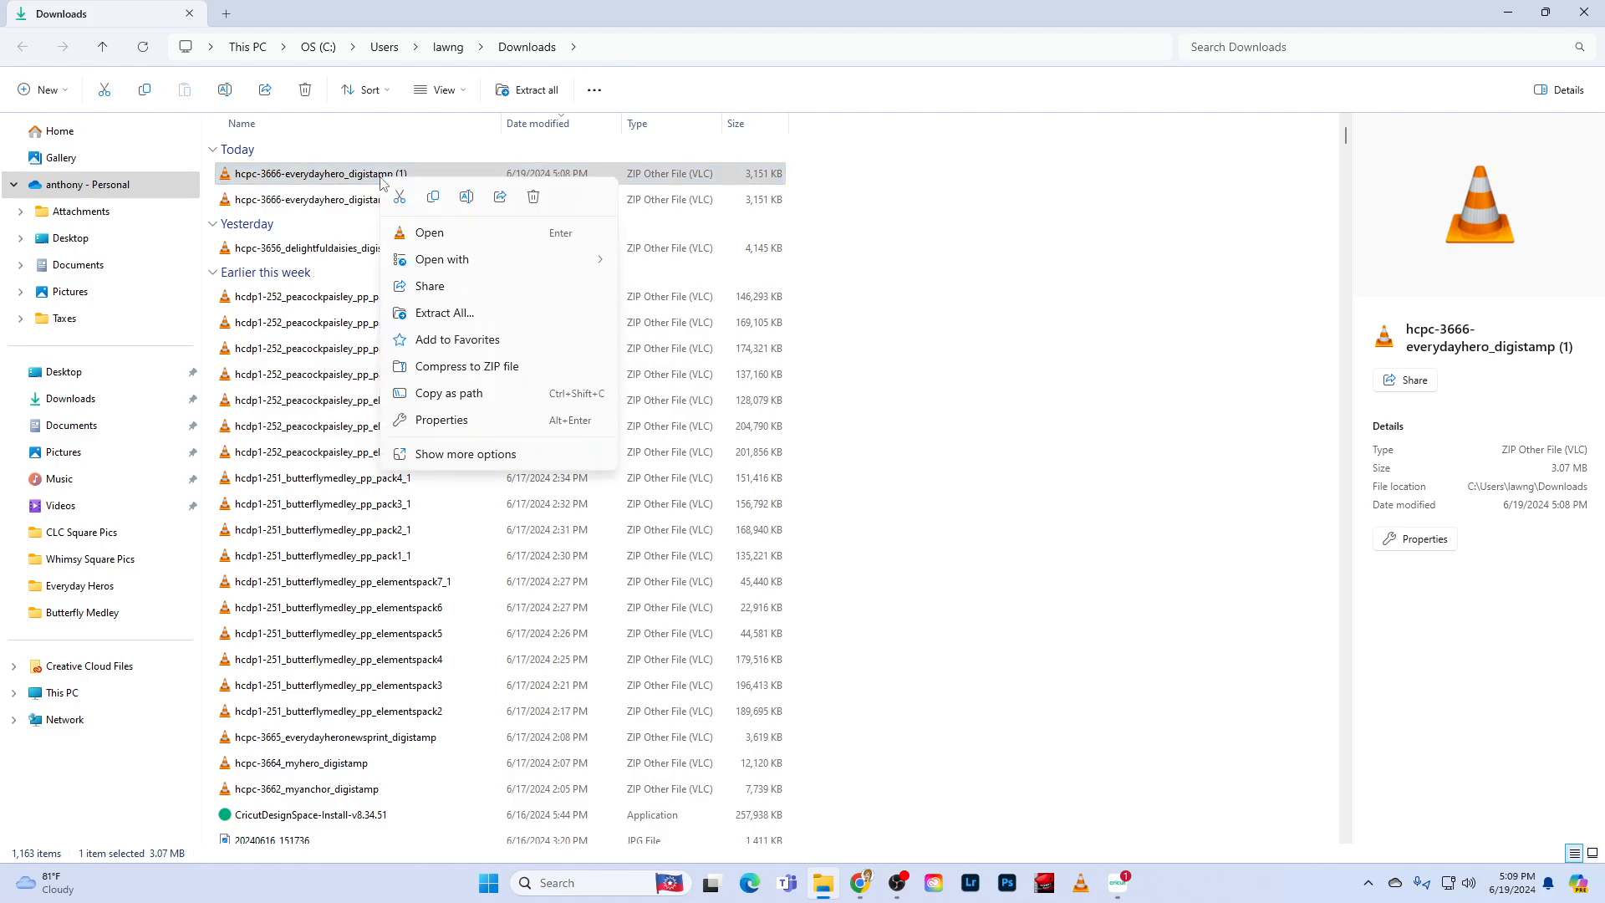
click(443, 314)
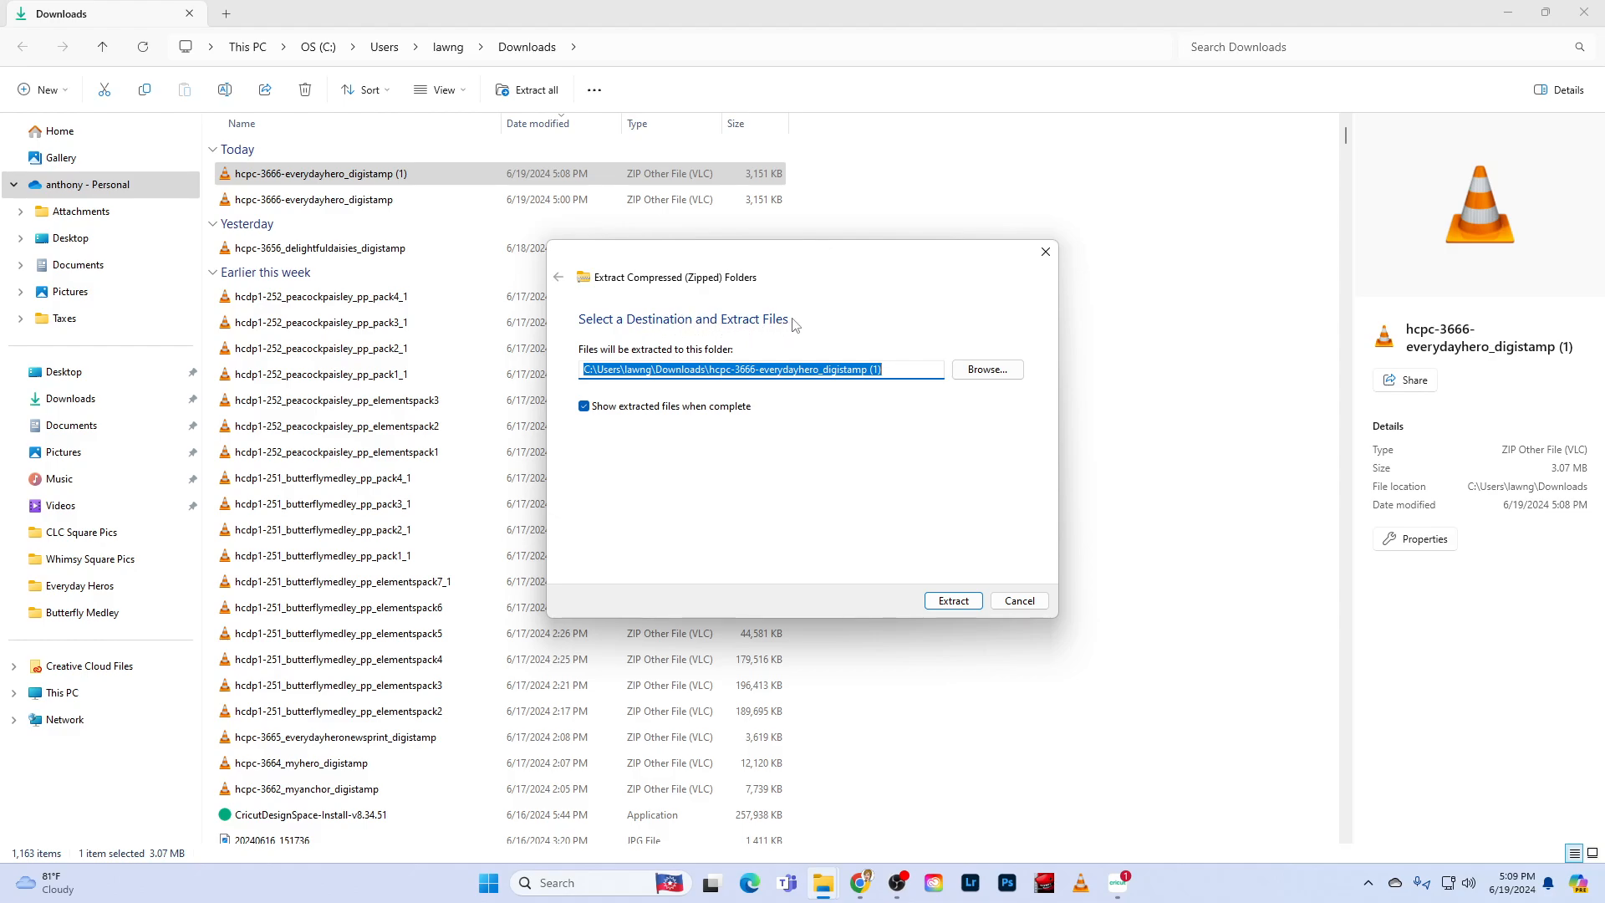
click(988, 377)
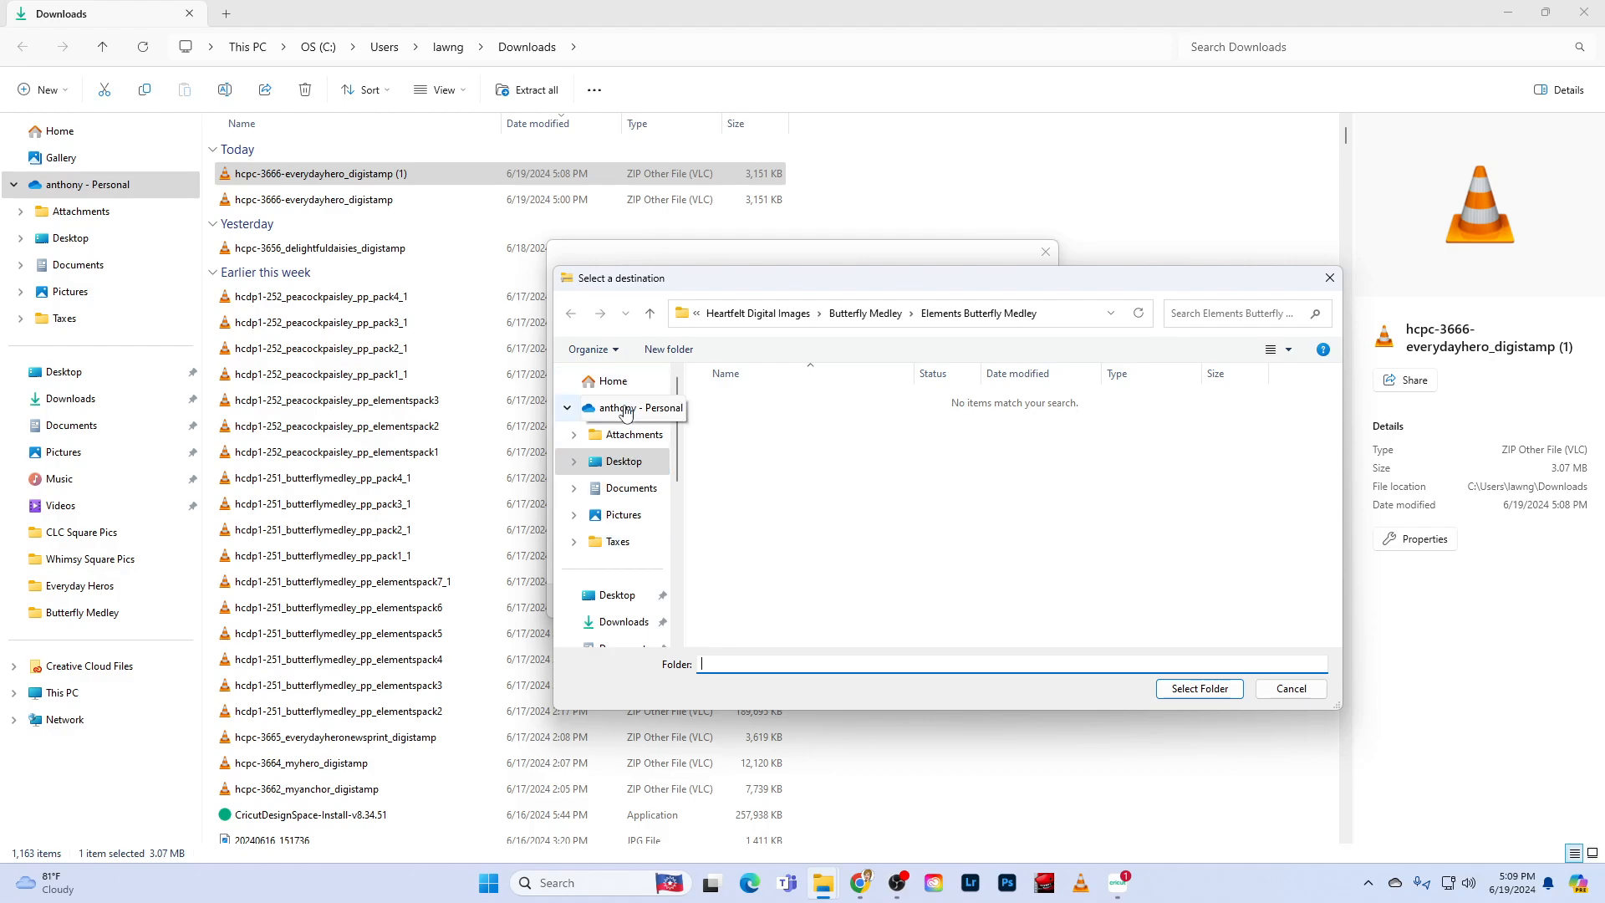
click(619, 473)
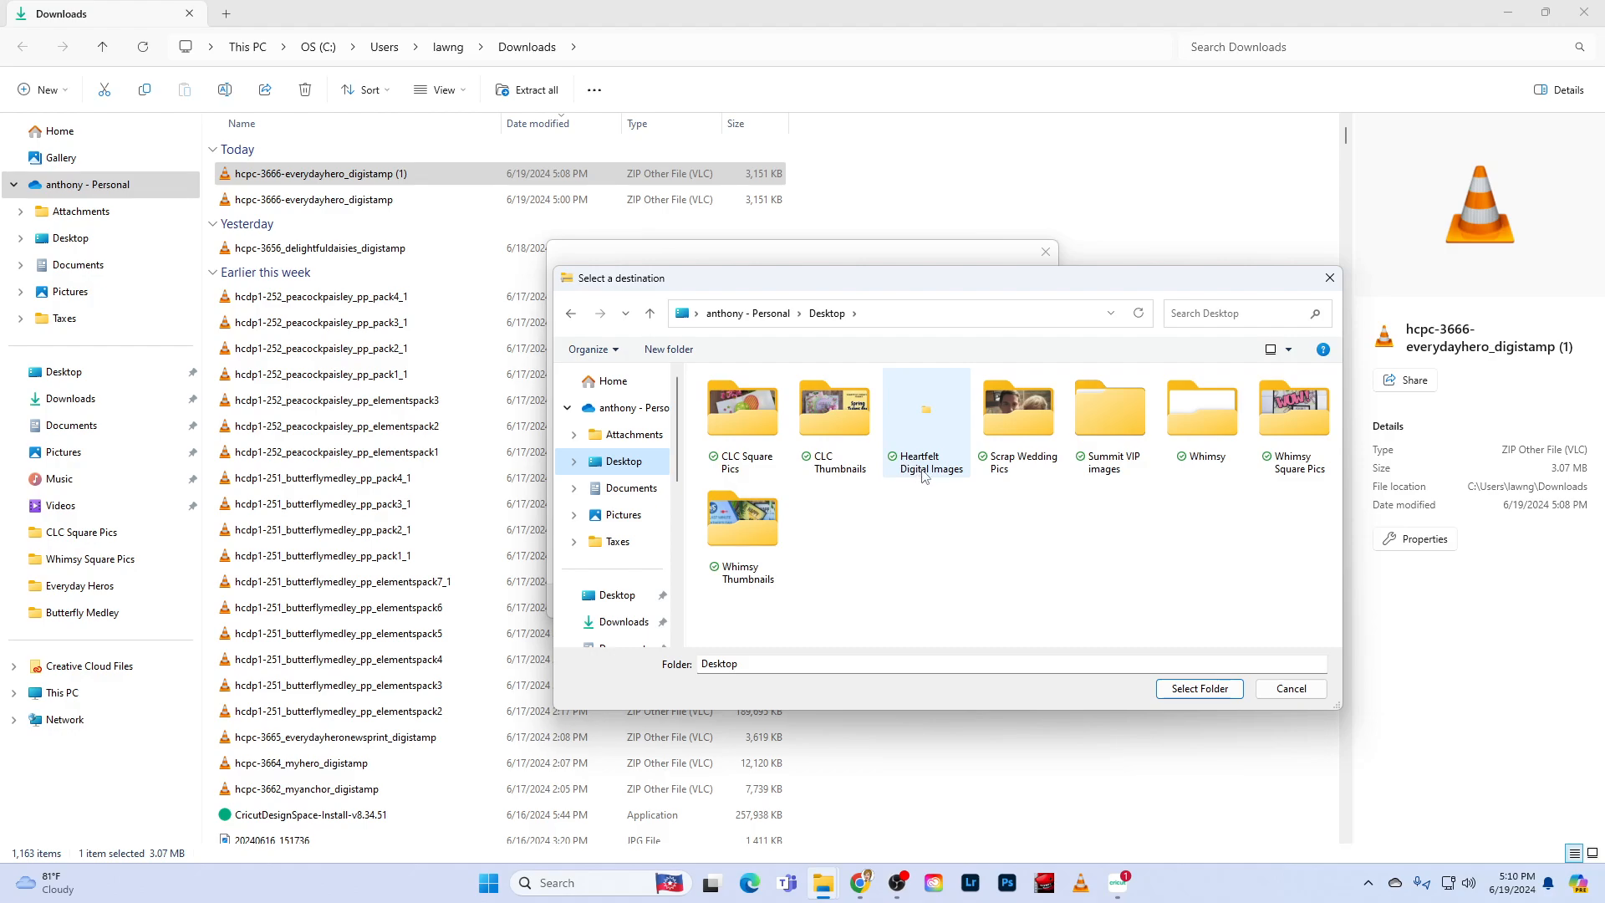
double_click(927, 415)
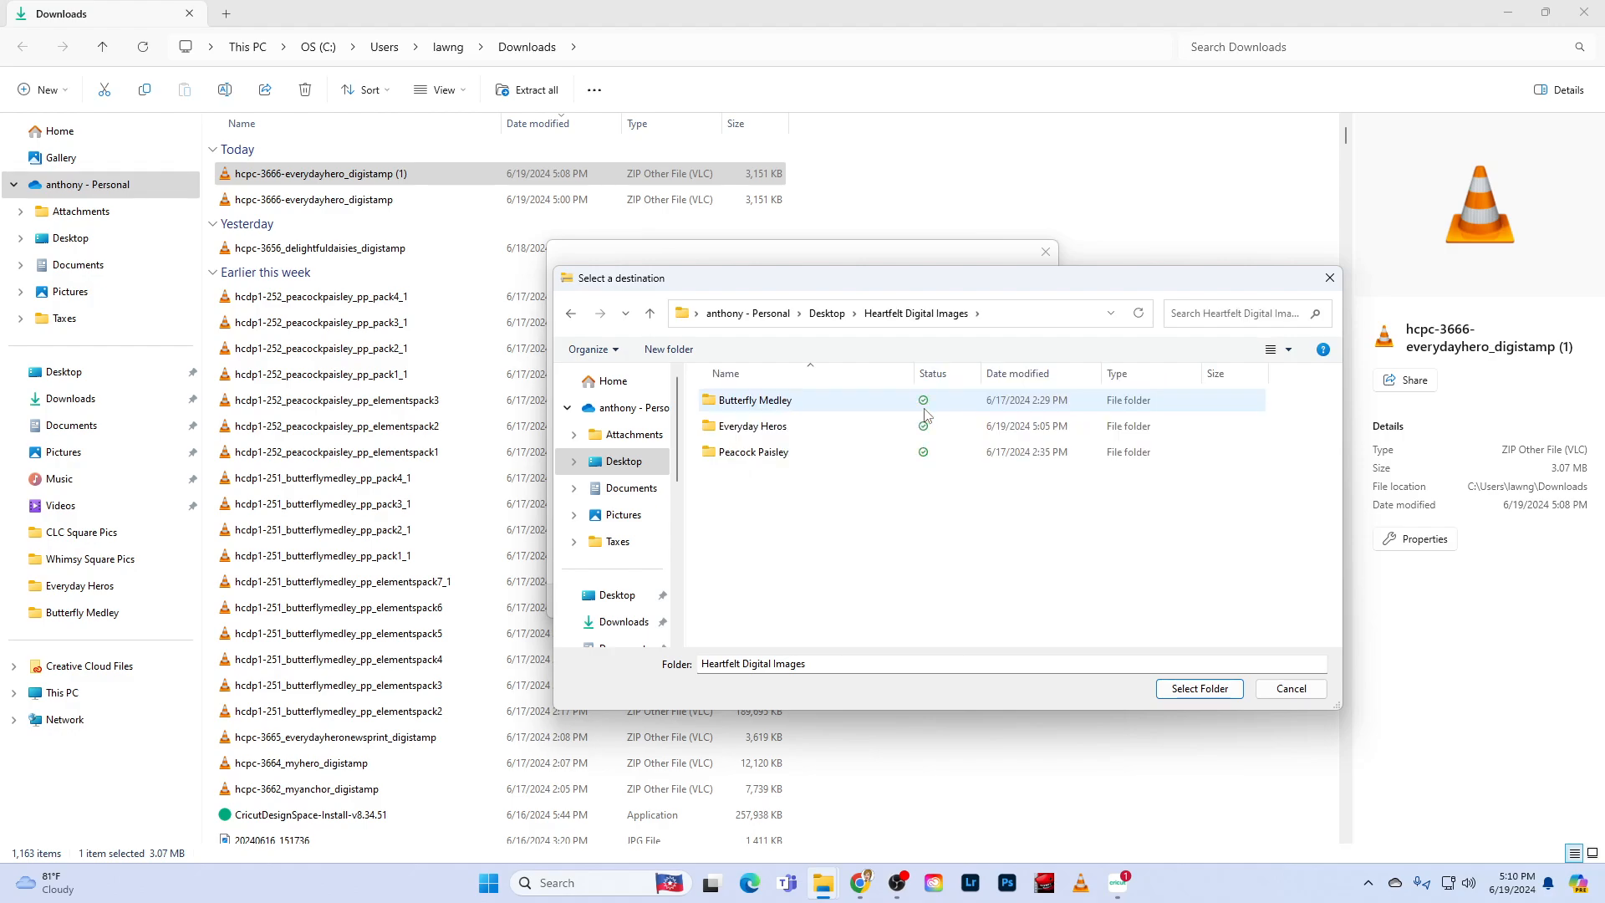
double_click(741, 429)
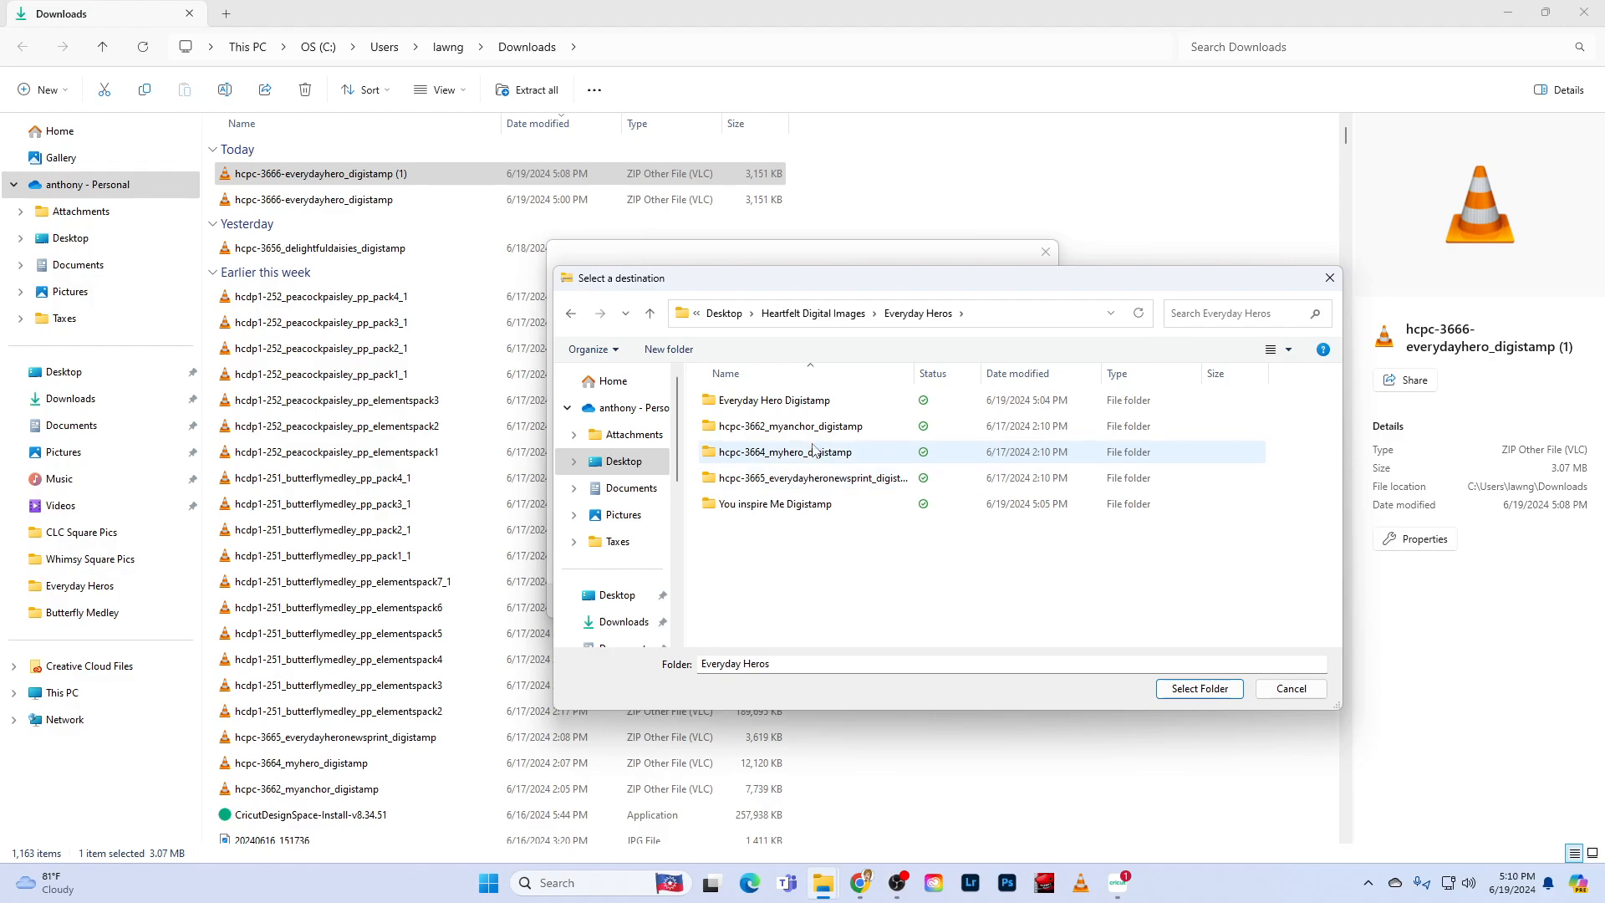
double_click(794, 405)
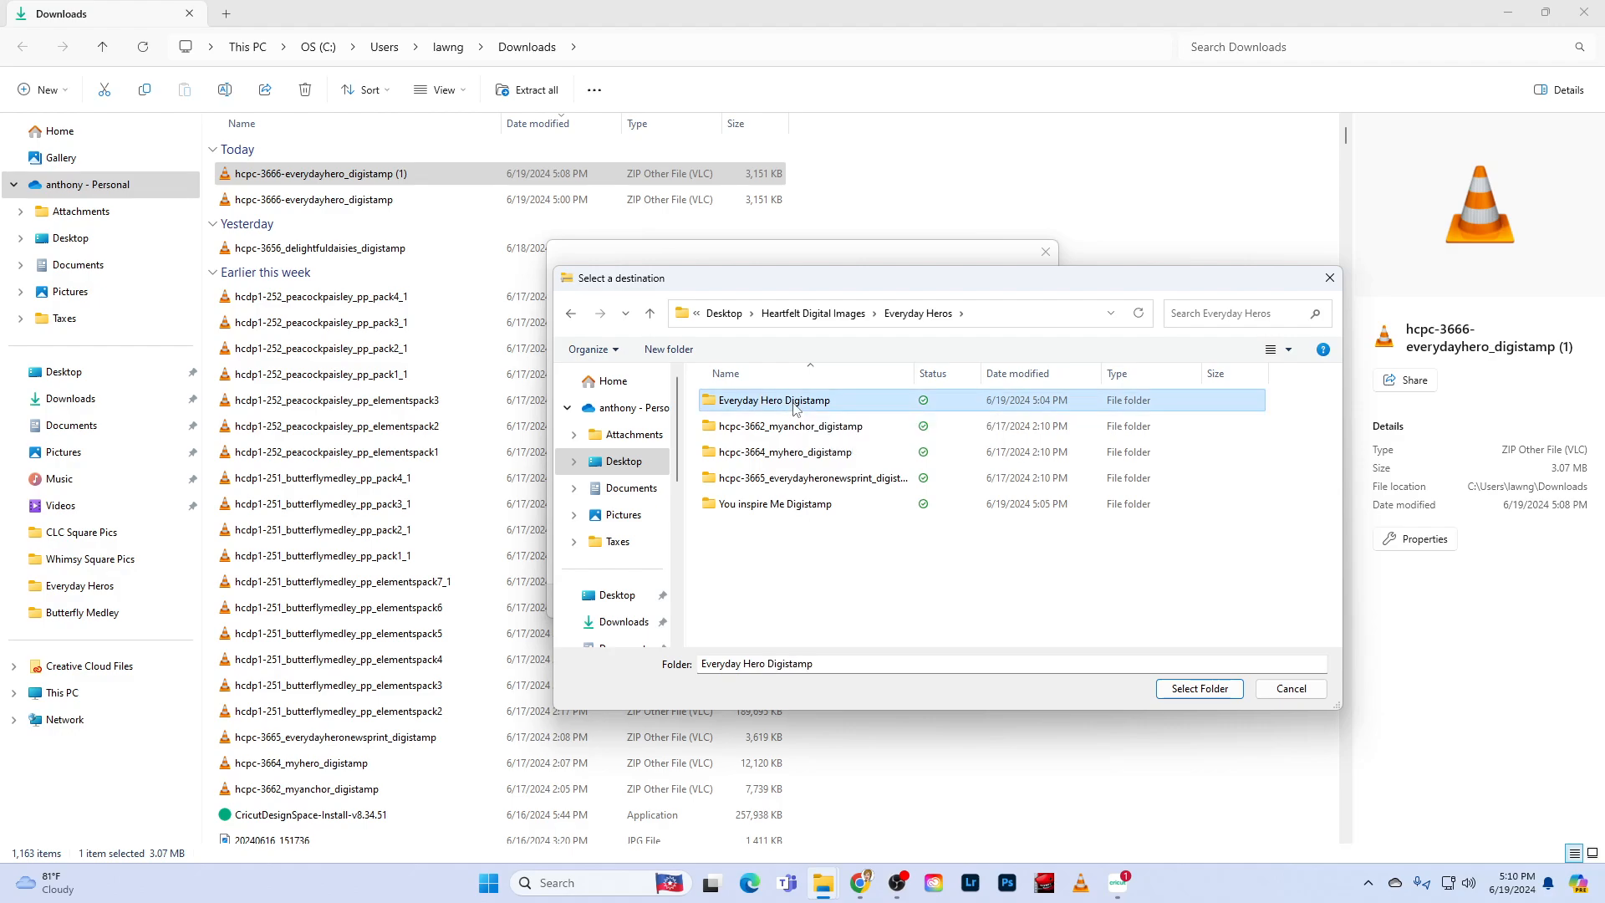
click(1200, 689)
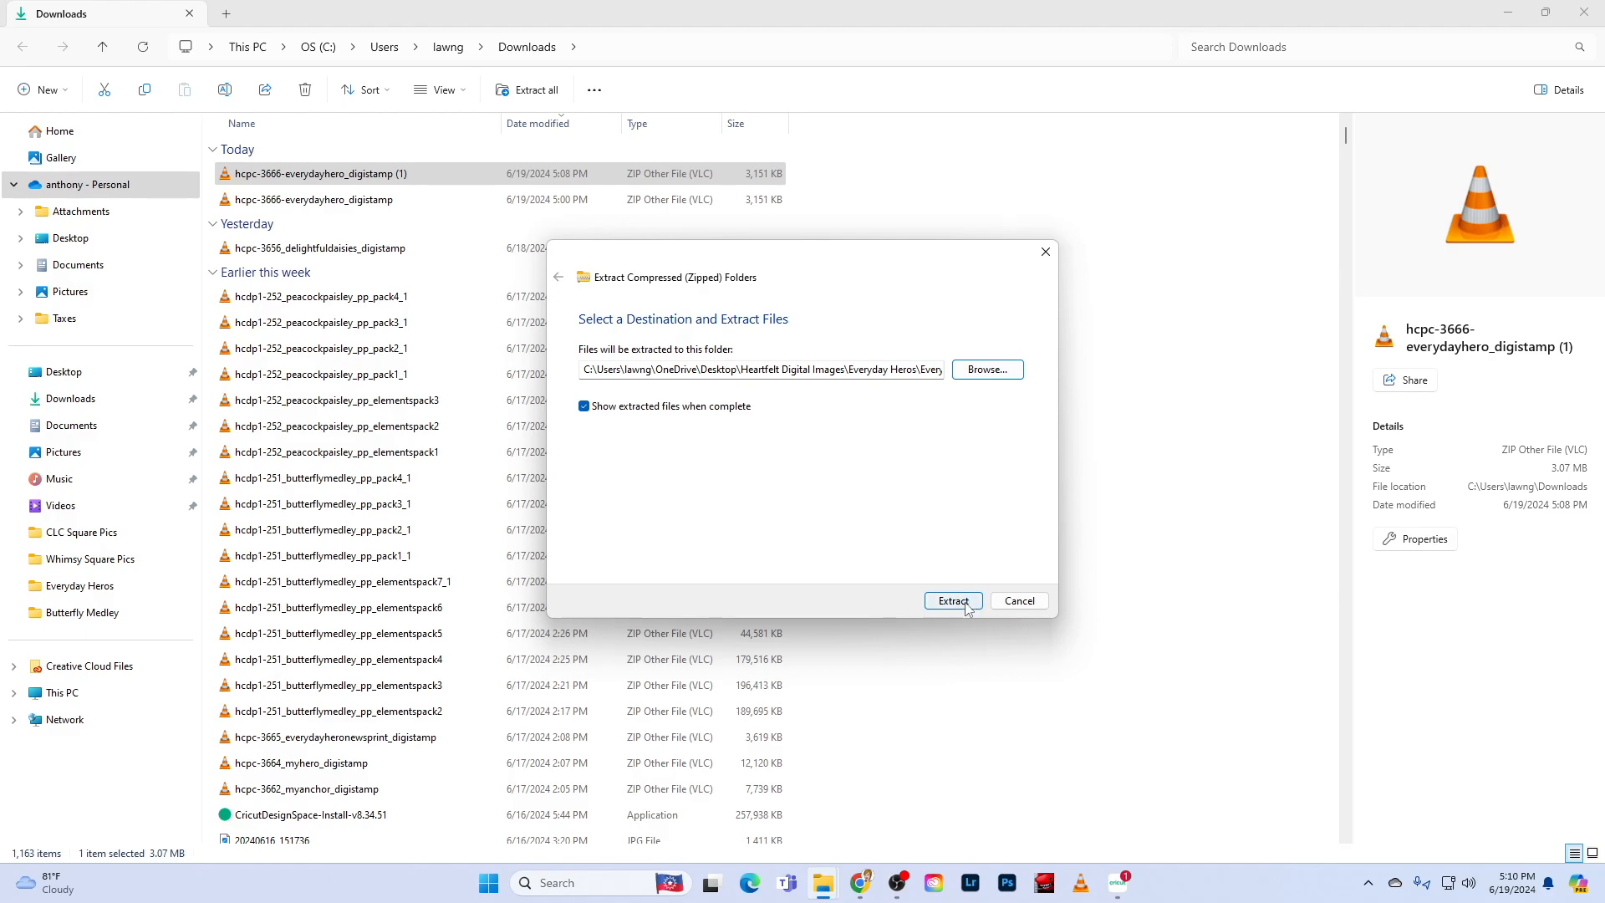
- Extract the Everyday Hero stamp files, then close the extracted folder and the Downloads folder
click(965, 606)
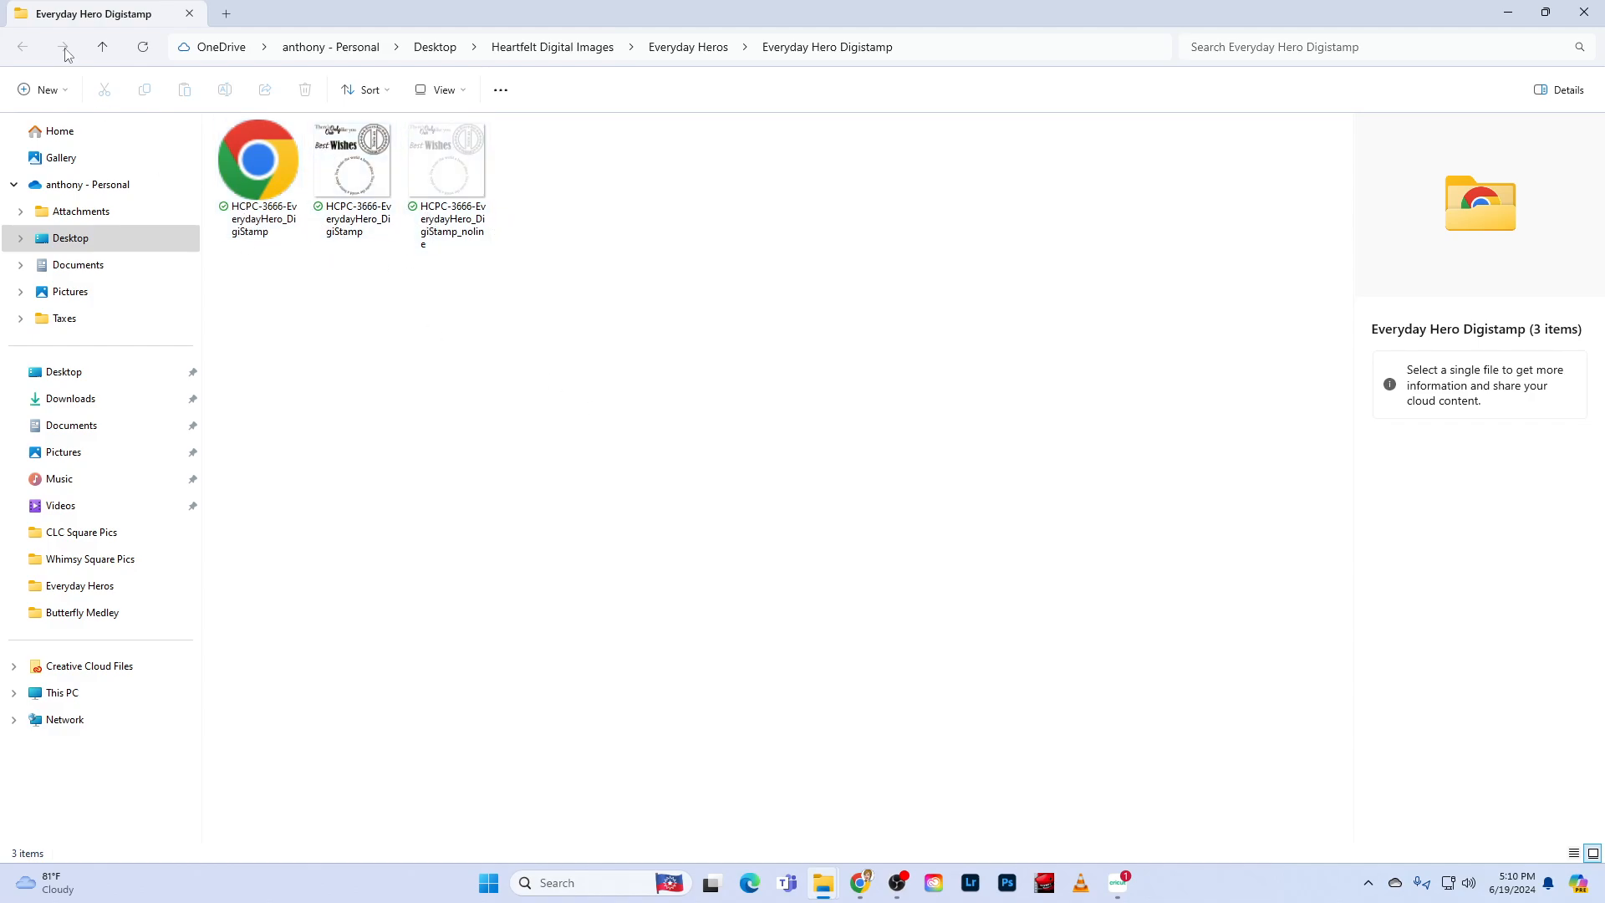
click(190, 15)
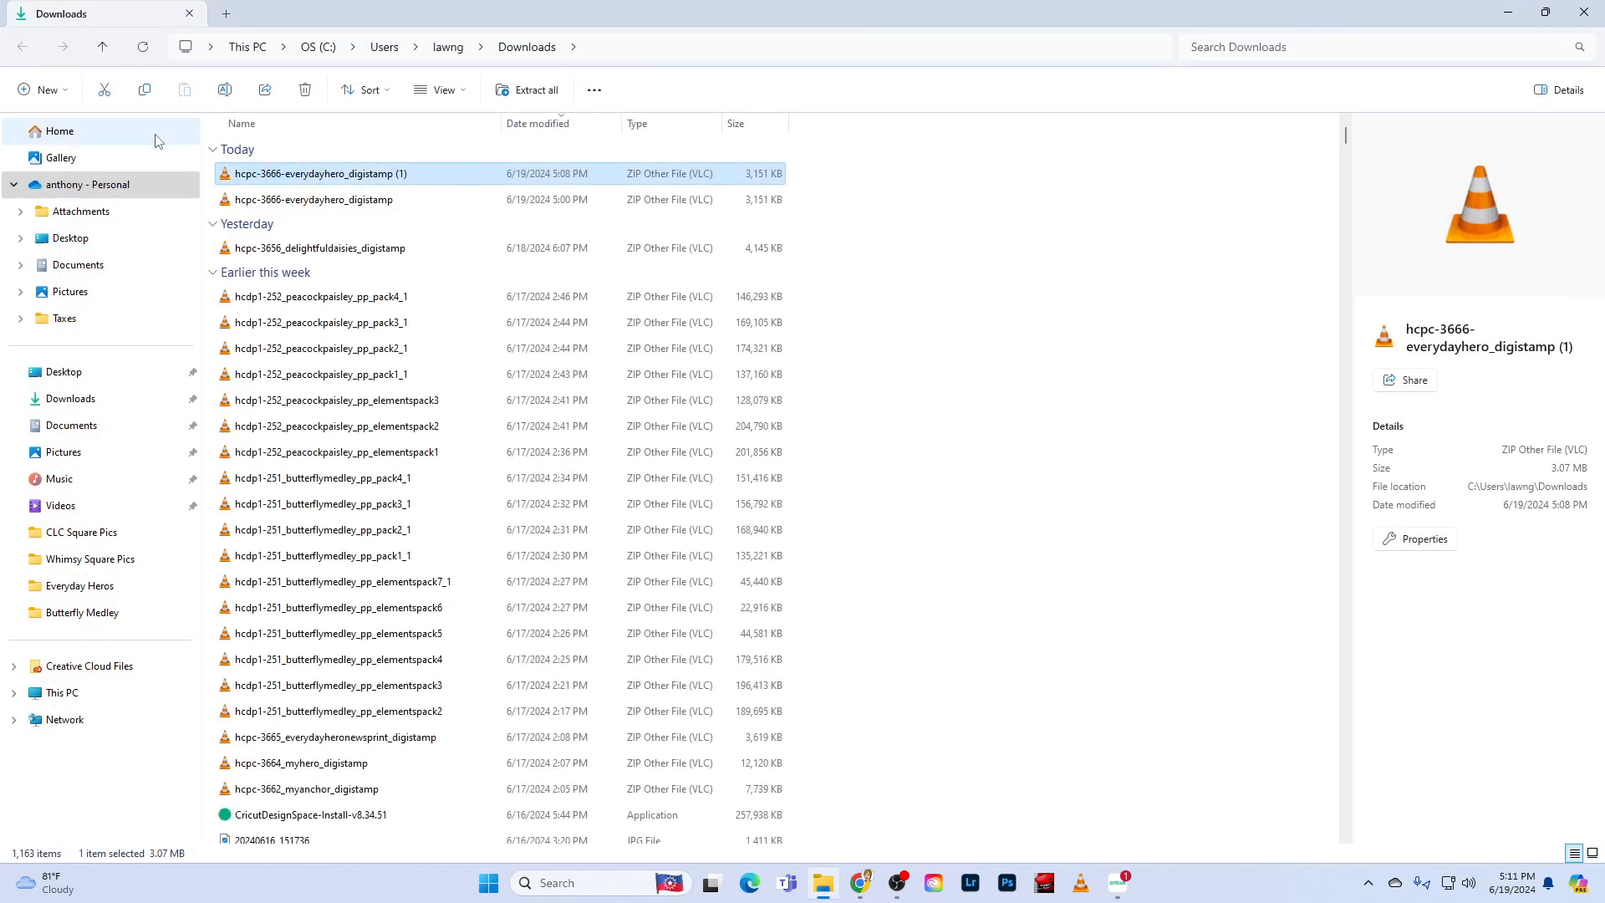
click(1588, 16)
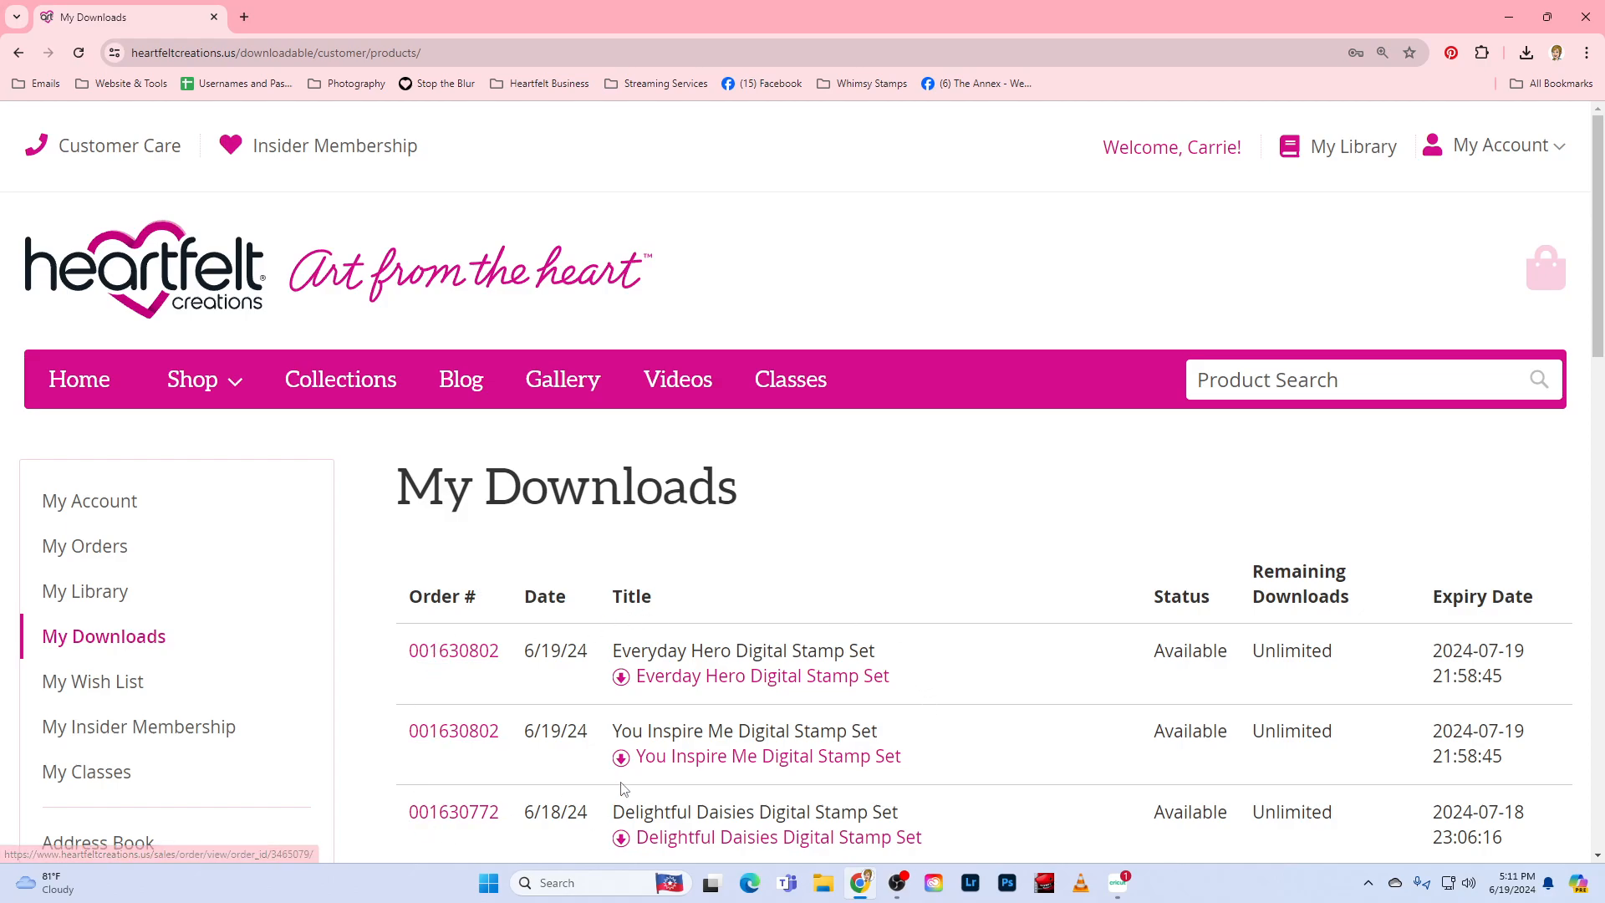
- Download the You Inspire Me Digital Stamp Set and show the zip file in its folder
click(625, 760)
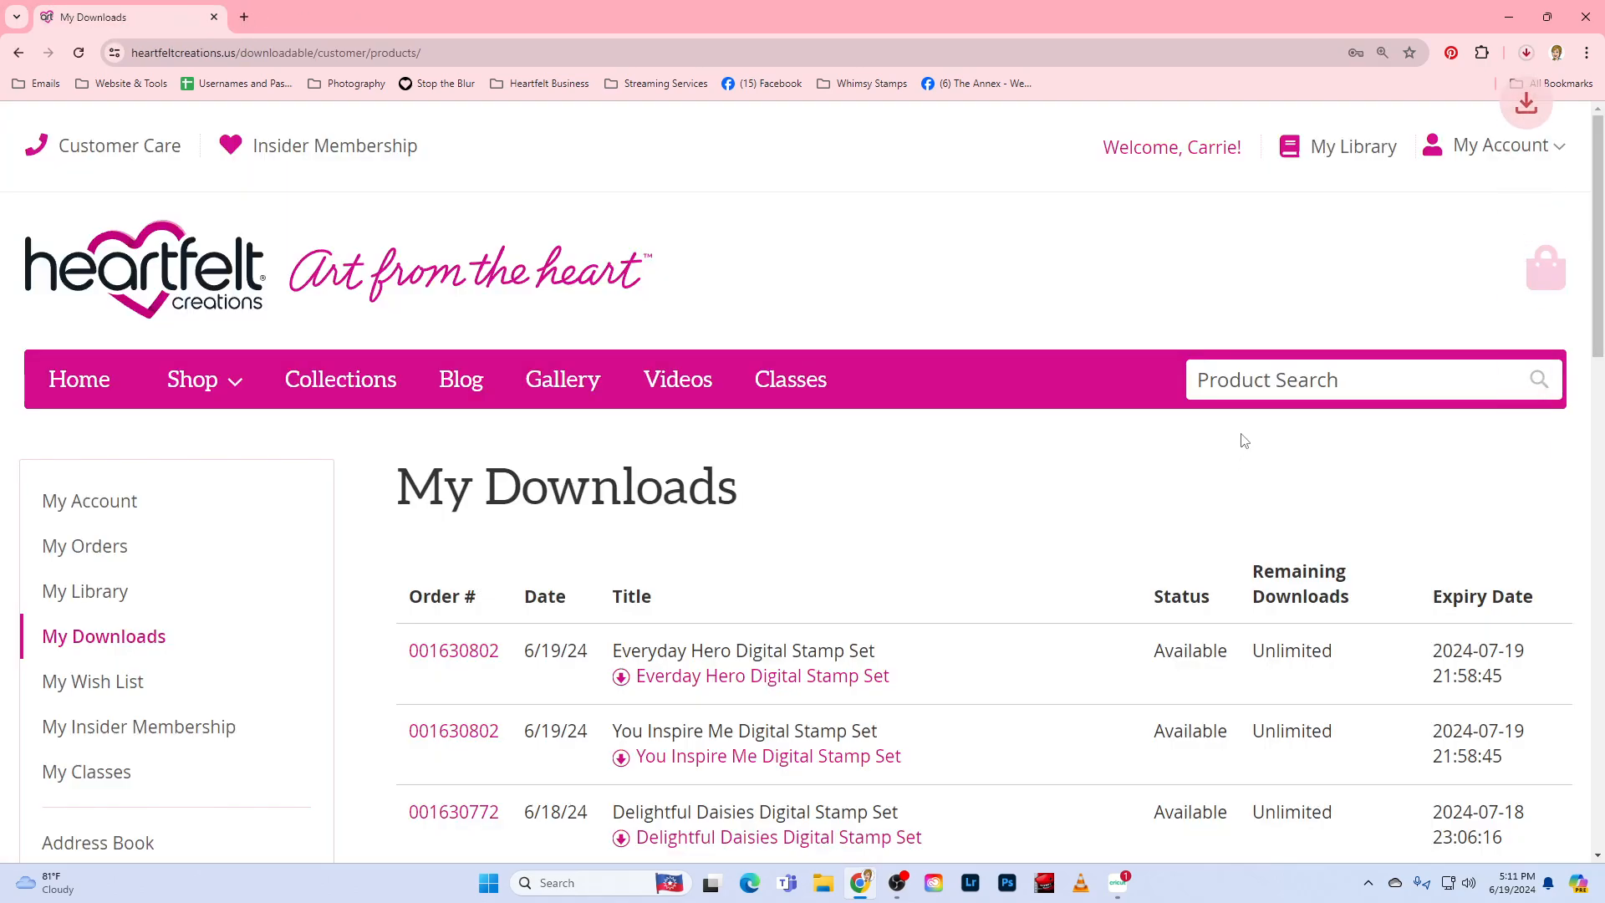
click(1527, 55)
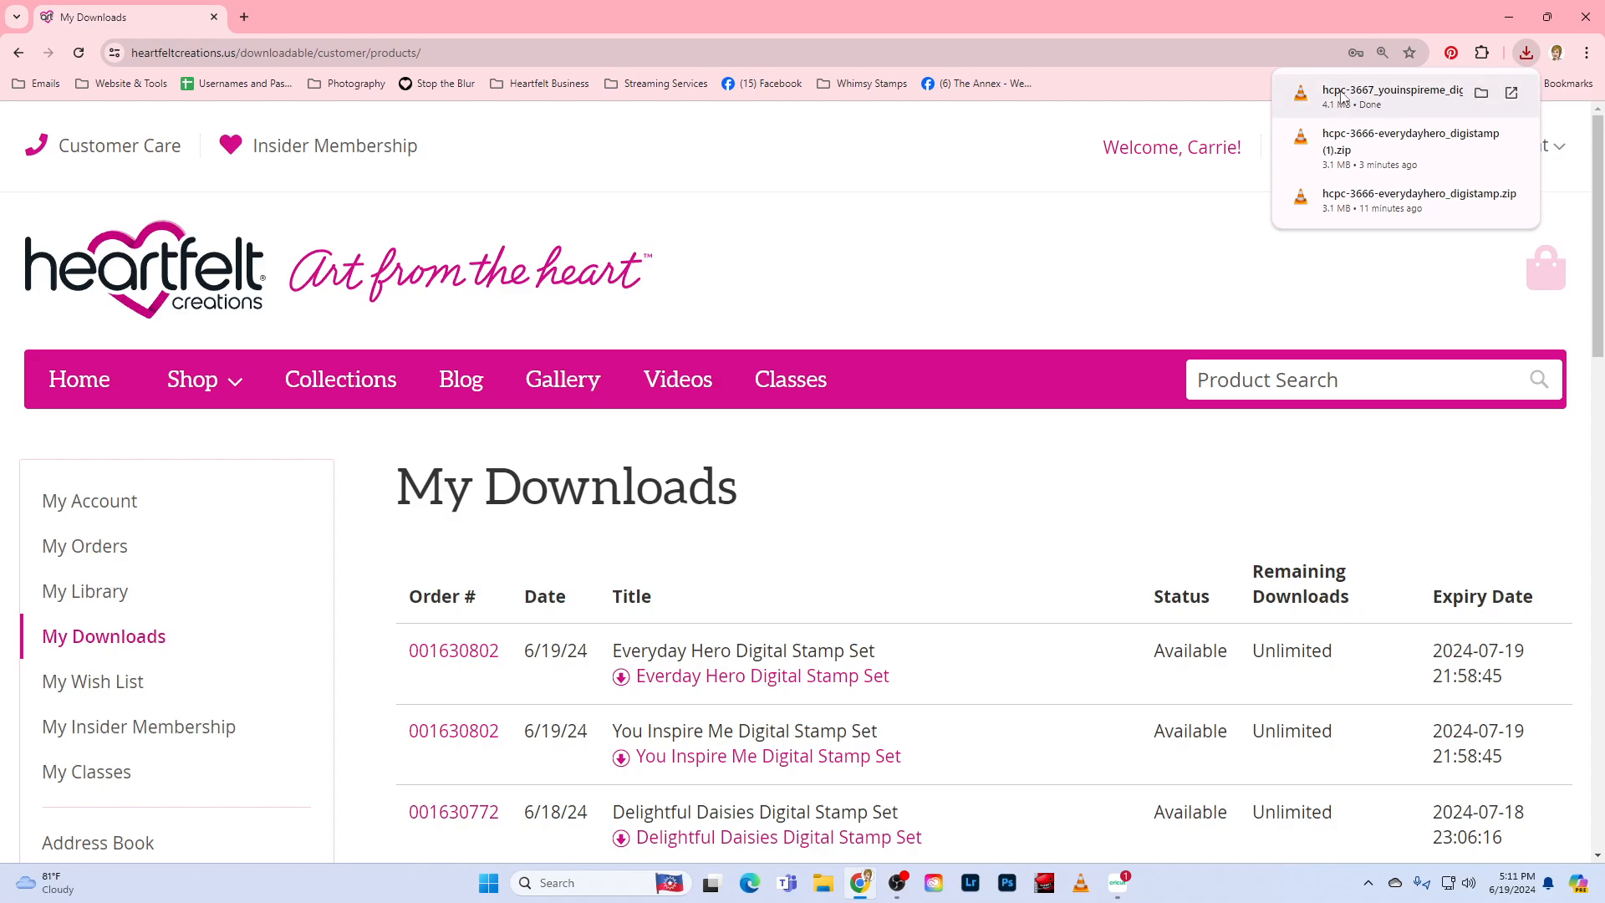
click(1482, 93)
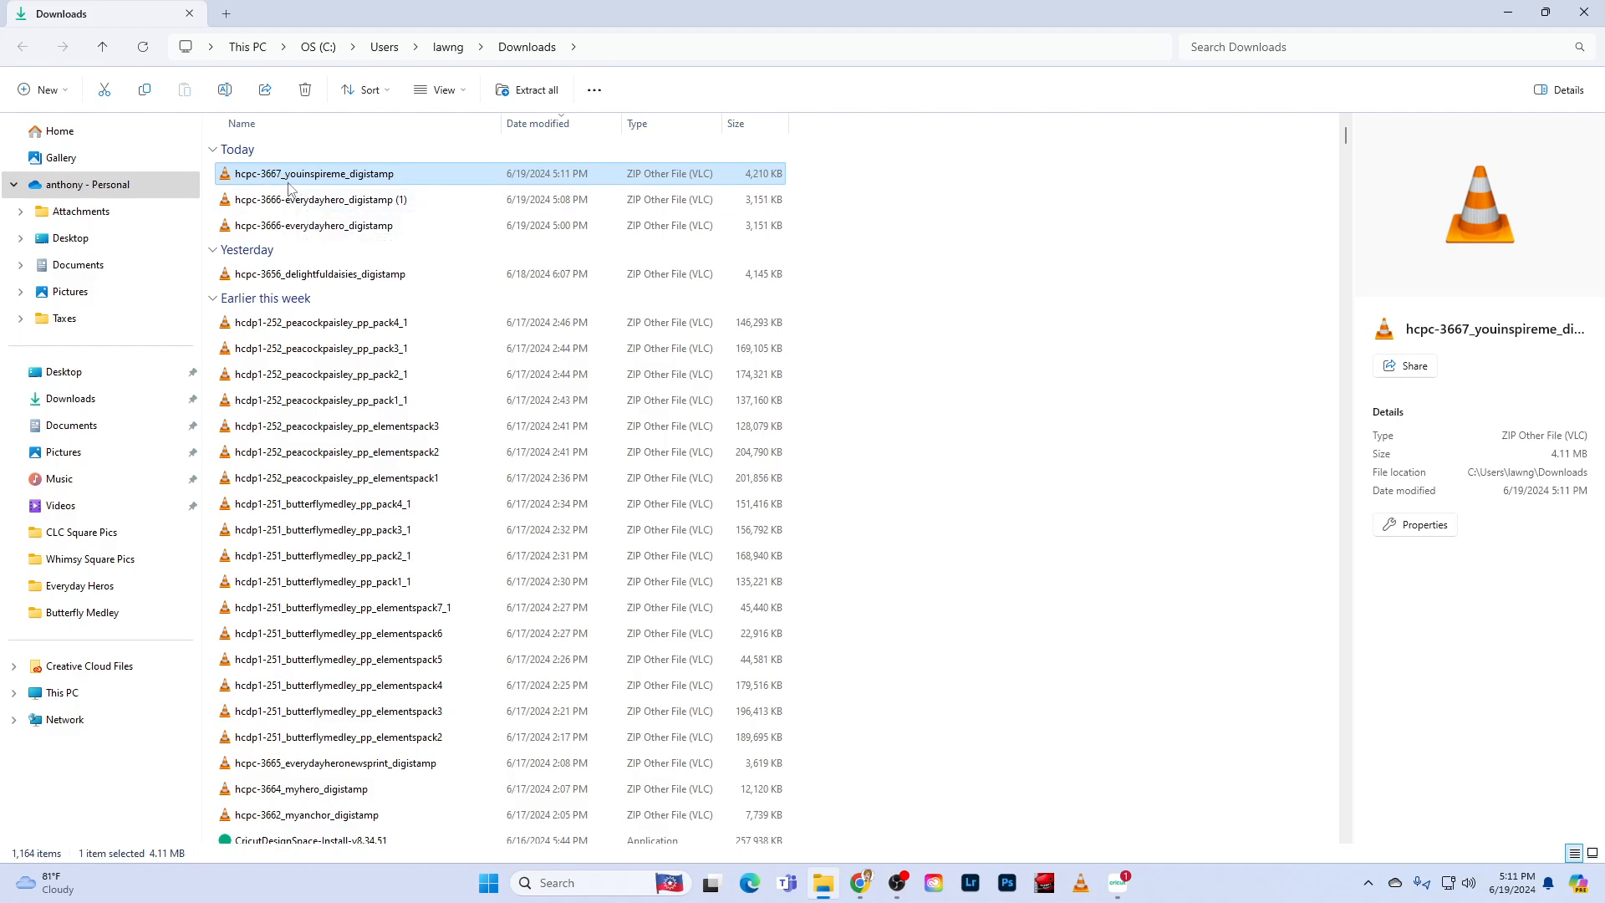
- Set the extraction destination of hcpc-3667_youinspireme_digistamp to Desktop > Heartfelt Digital Images > Everyday Heros > You inspire Me Digistamp
right_click(355, 179)
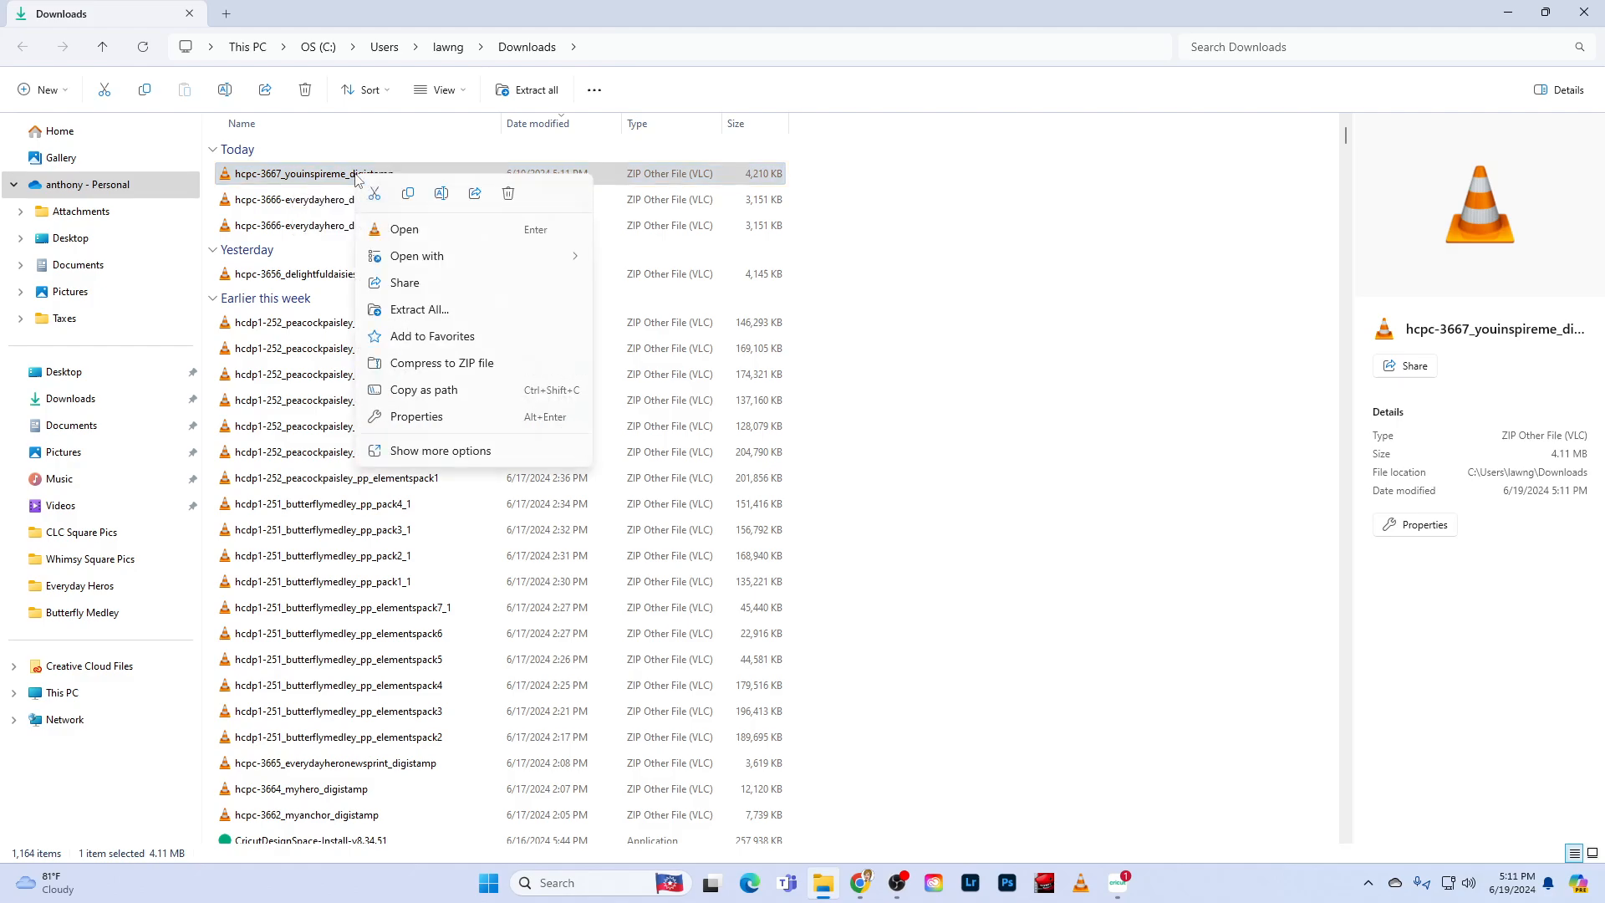
click(414, 310)
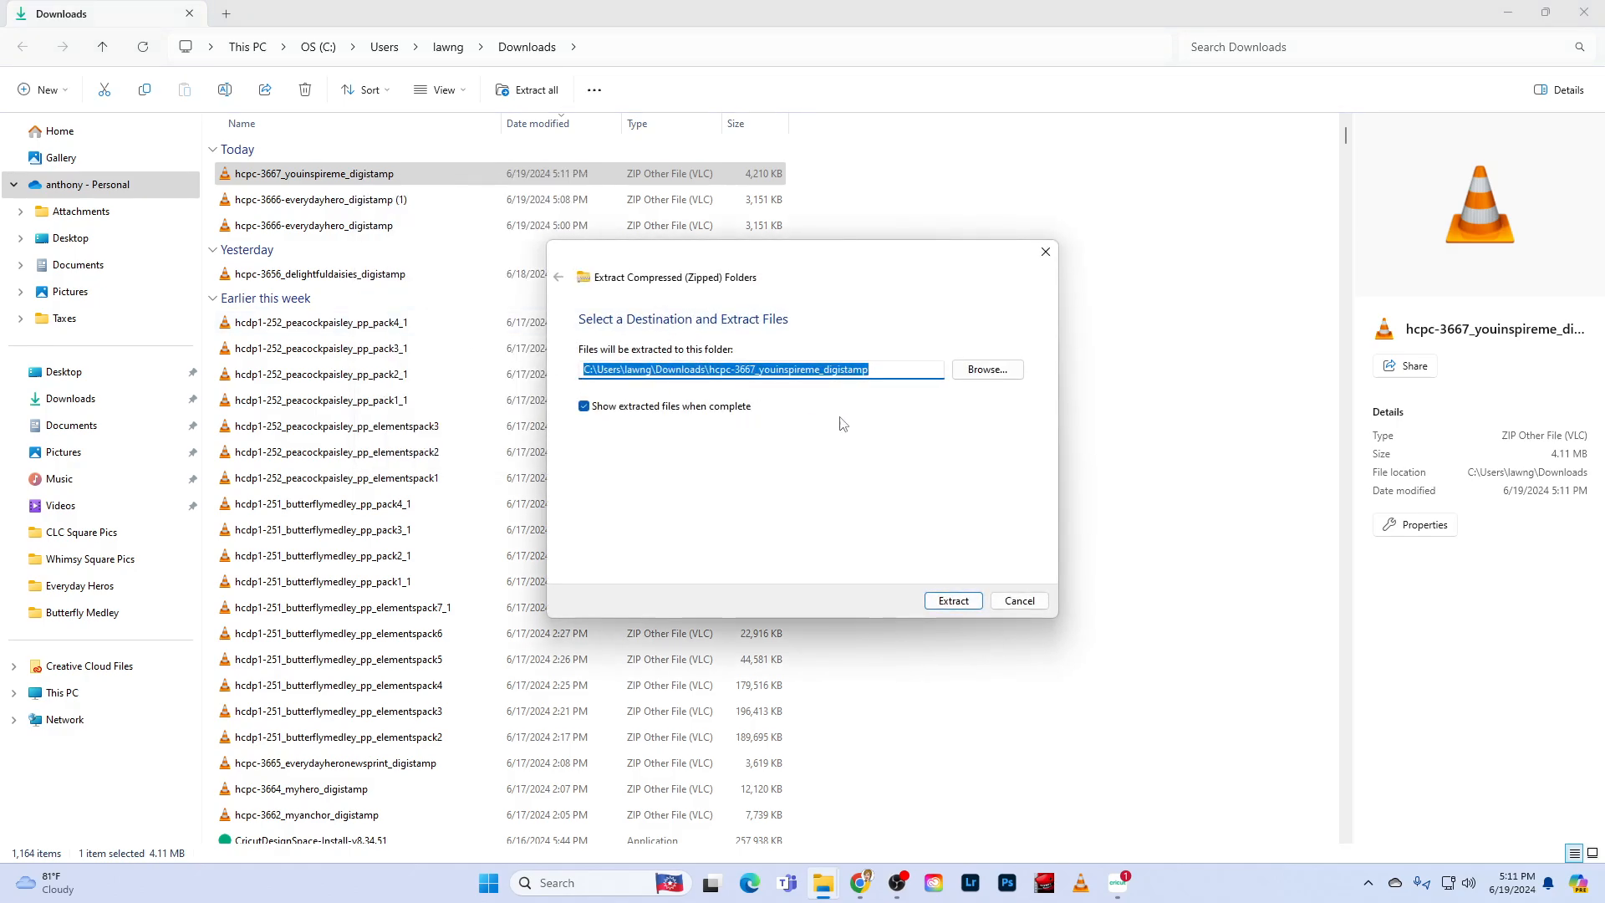
click(1004, 376)
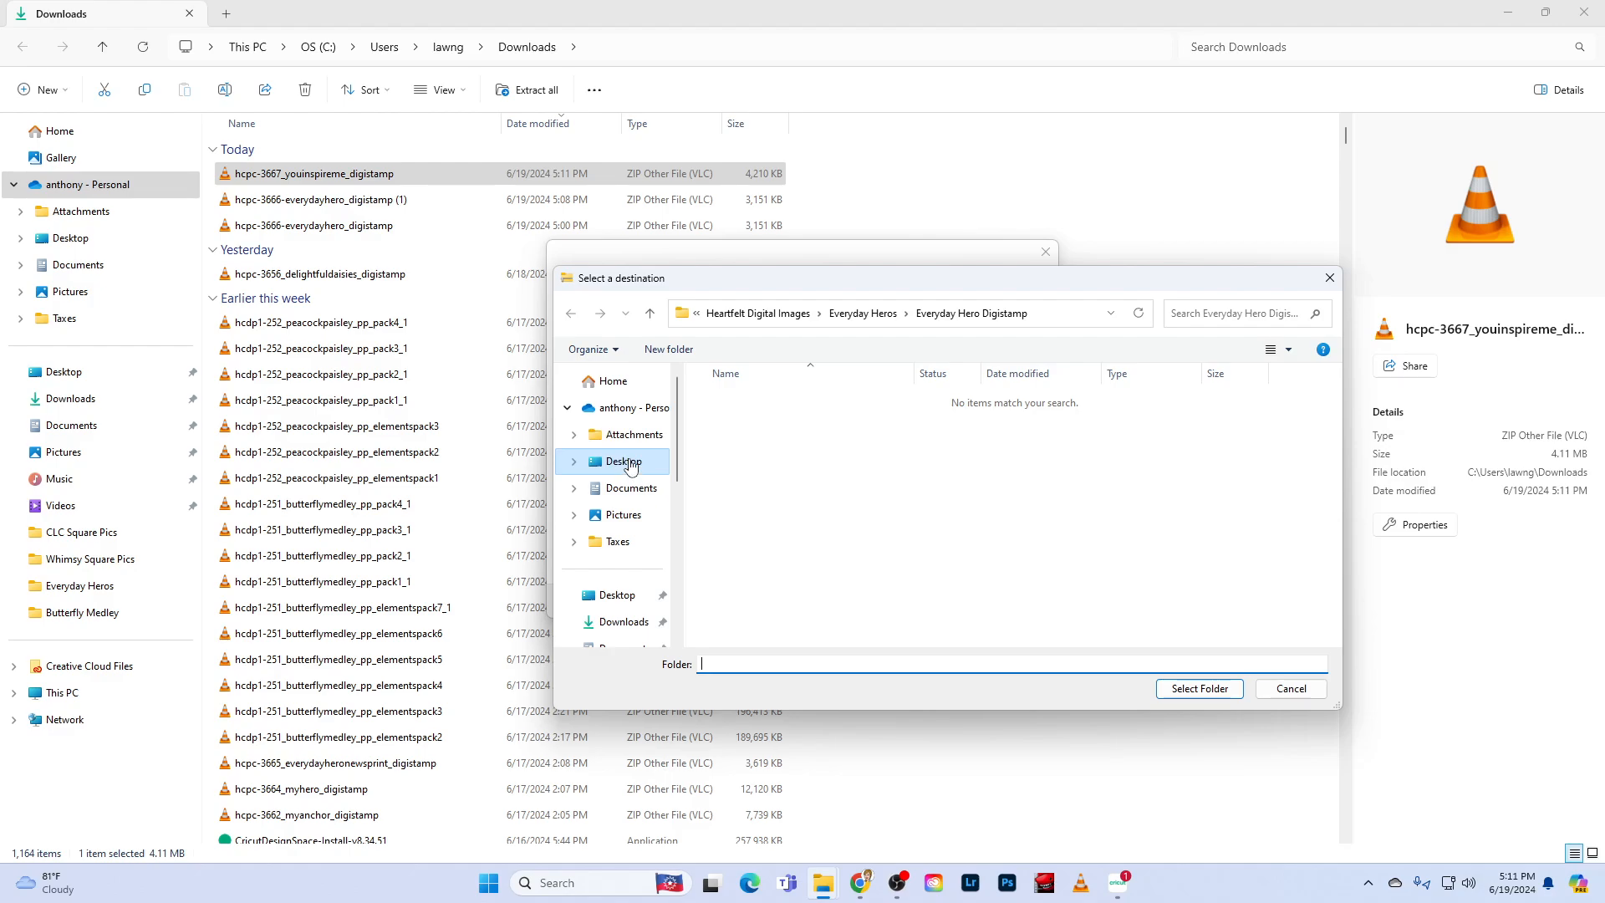
click(628, 463)
double_click(926, 409)
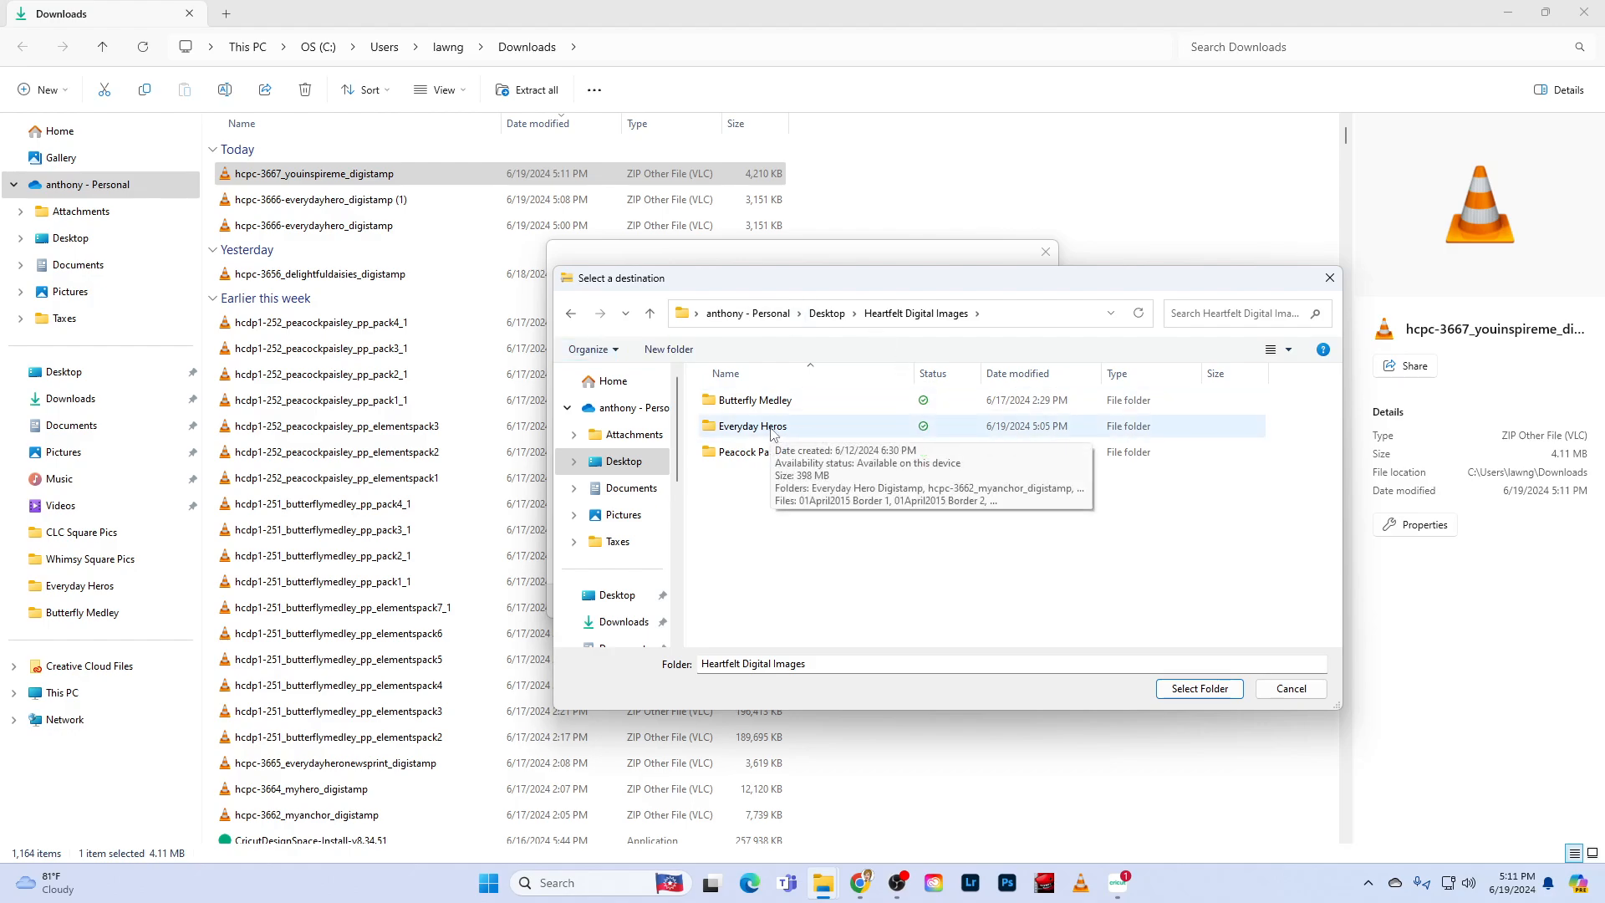
double_click(715, 428)
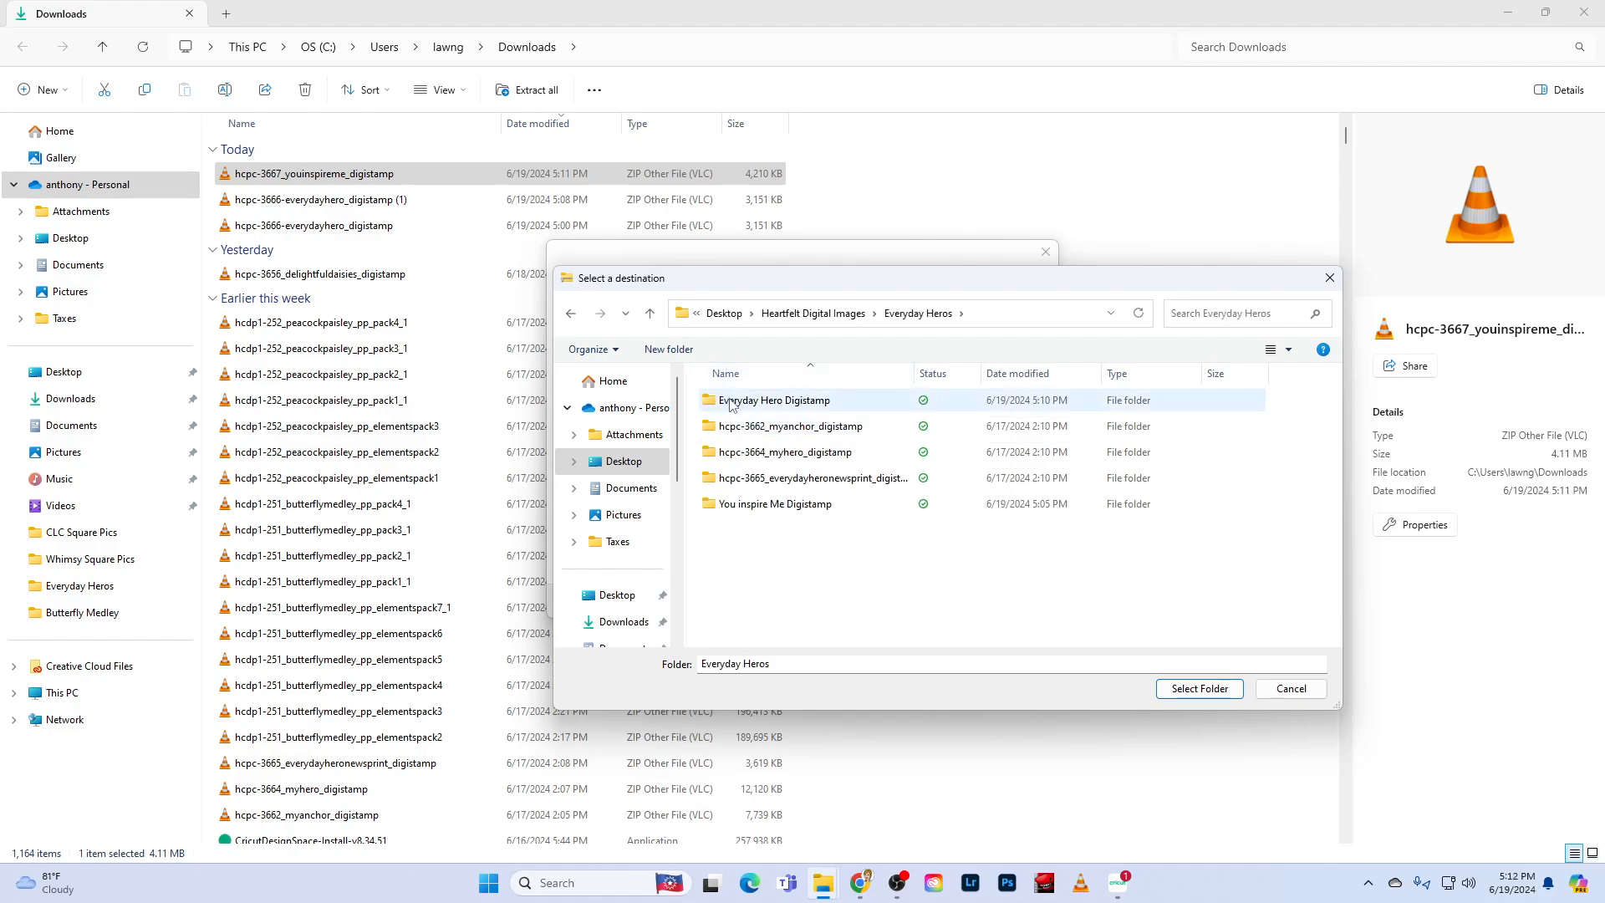
click(767, 508)
double_click(768, 505)
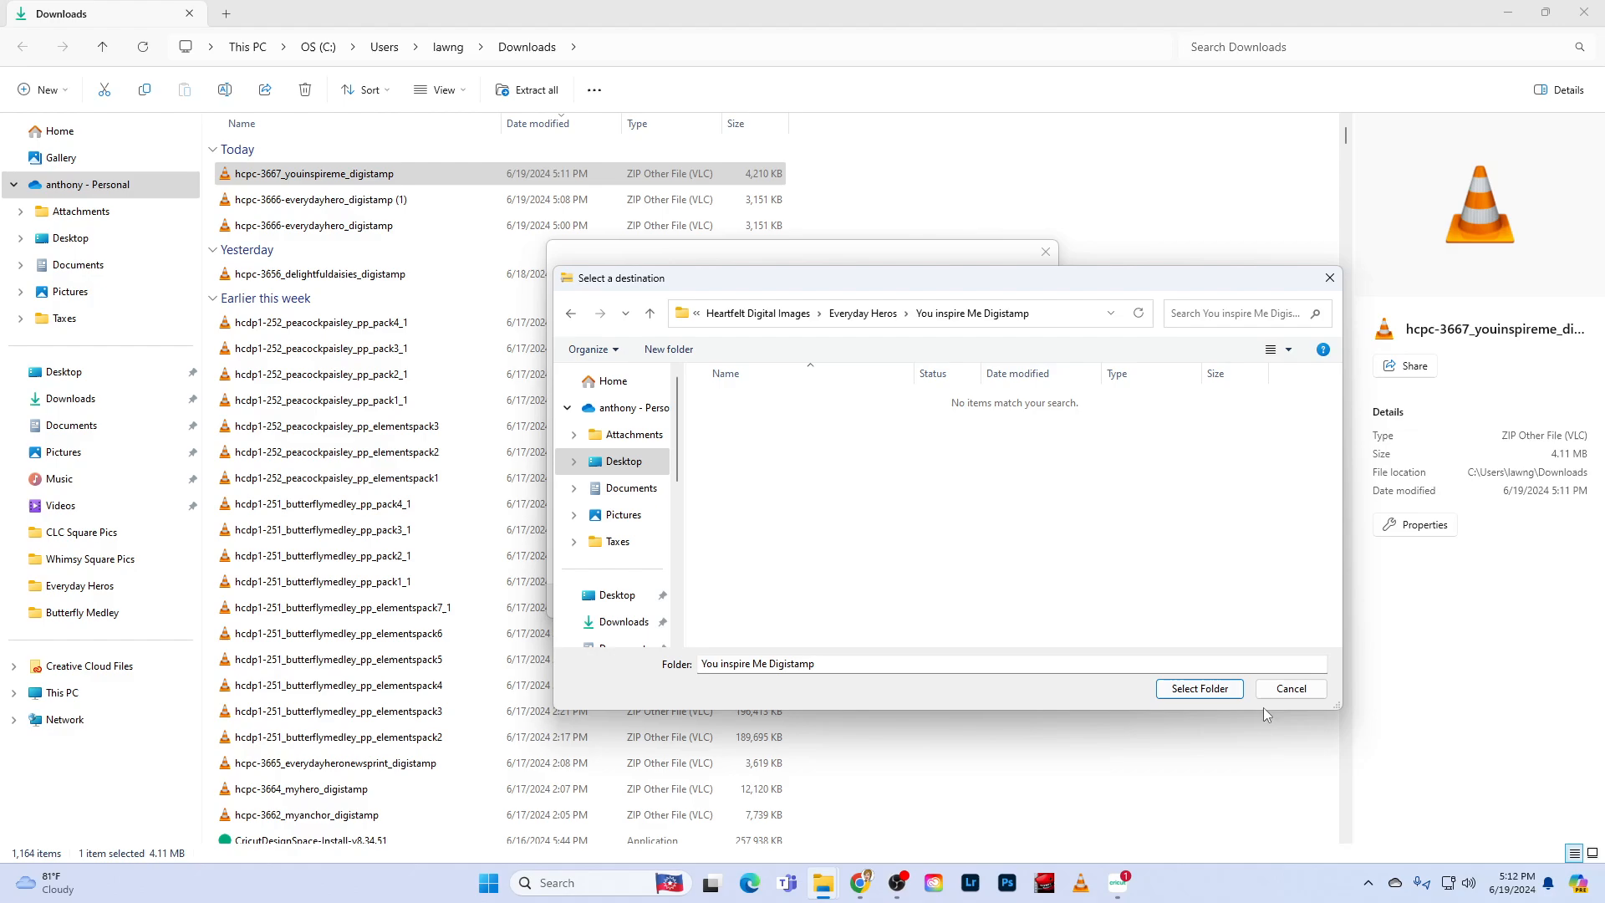
click(1202, 690)
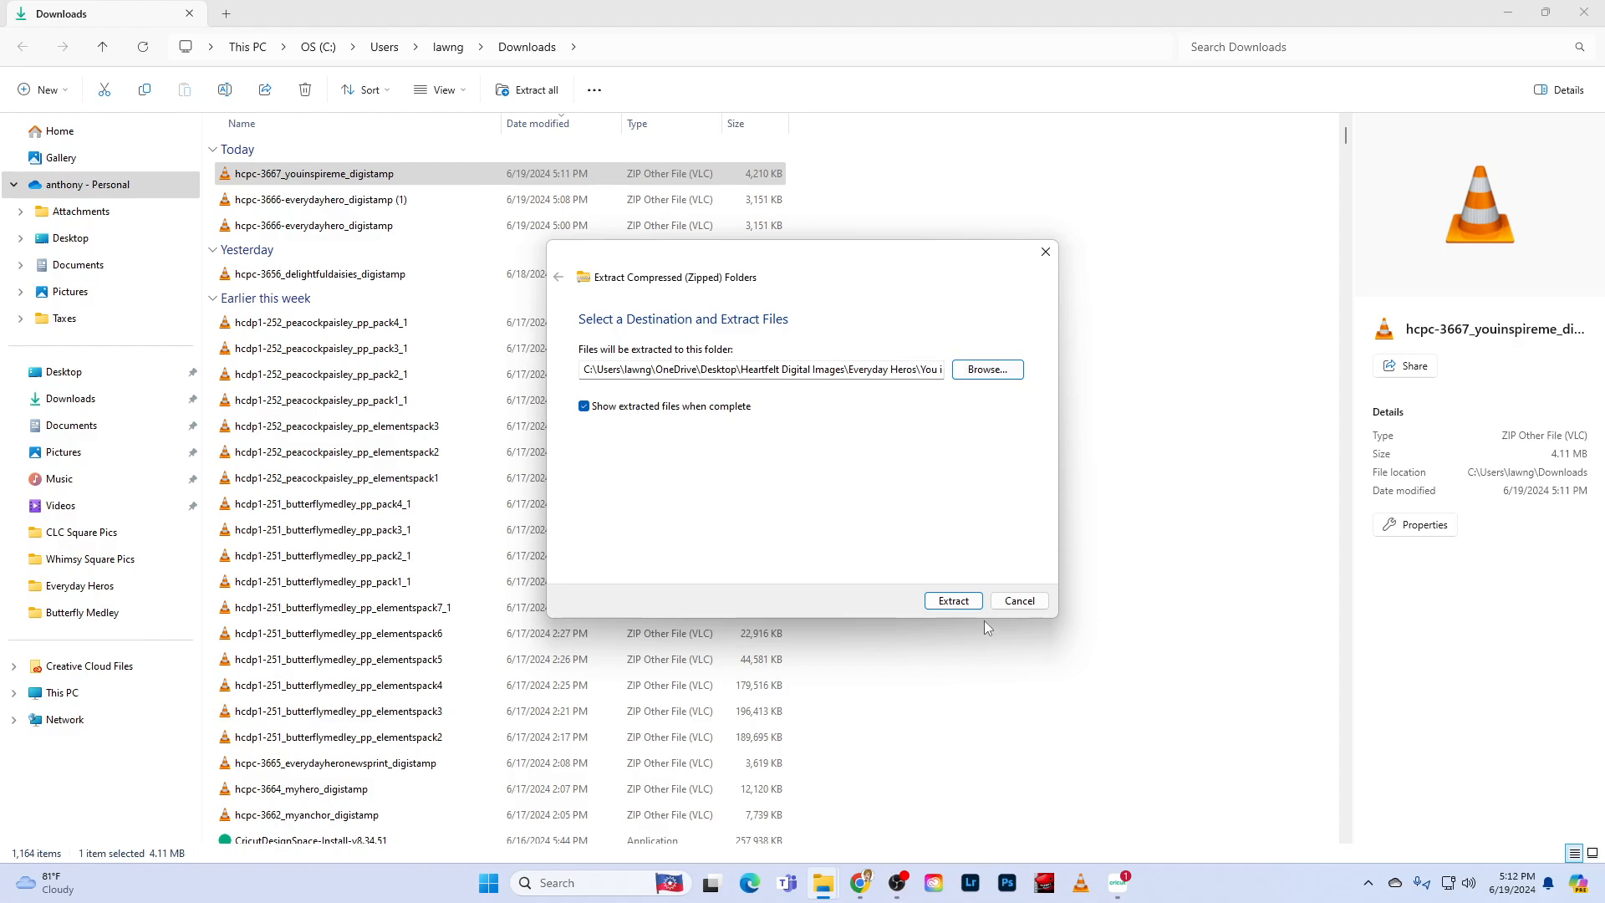
- Extract the You Inspire Me stamp files and close both folder windows to return to the My Downloads page
click(954, 601)
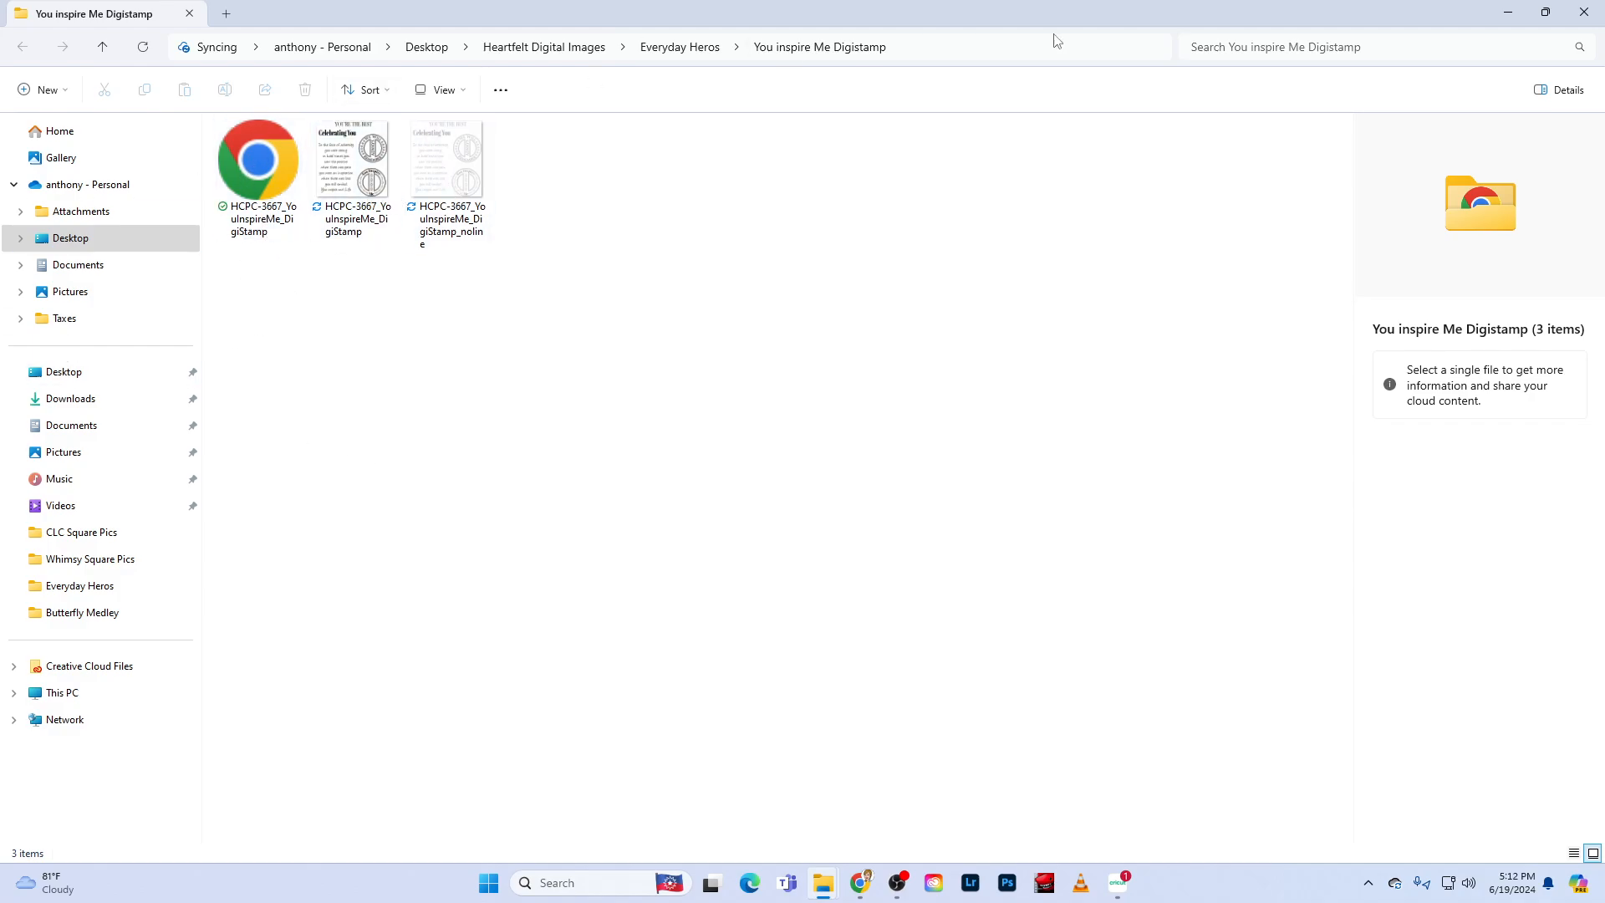
click(1592, 14)
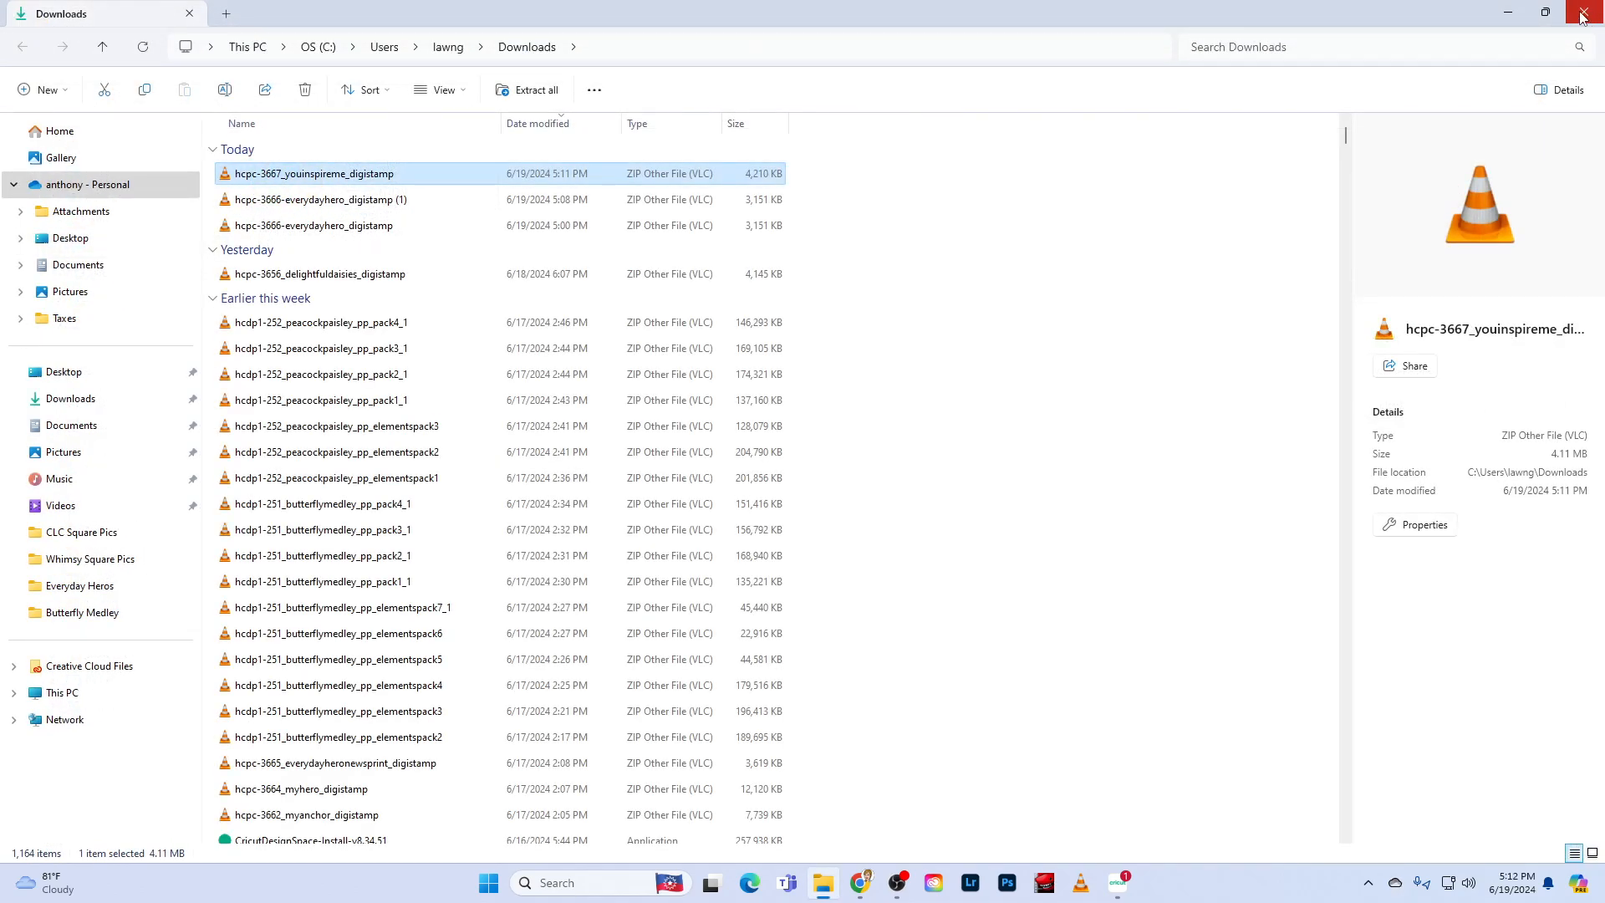
click(1583, 13)
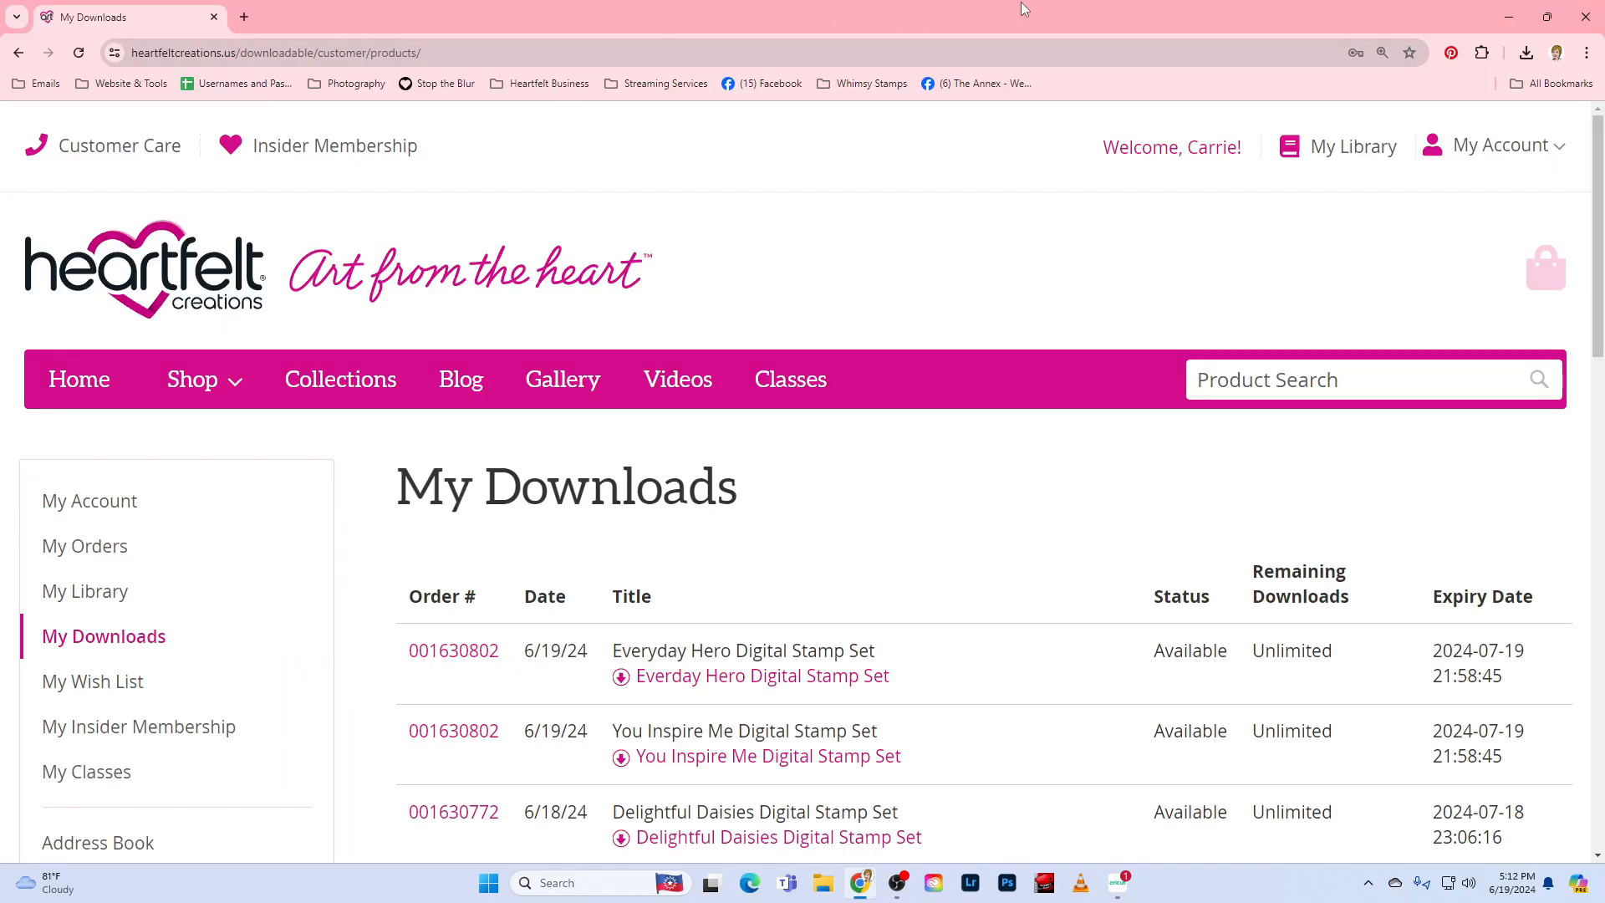
- Close the browser and open the Desktop > Heartfelt Digital Images > Everyday Heros folder in File Explorer
click(1589, 23)
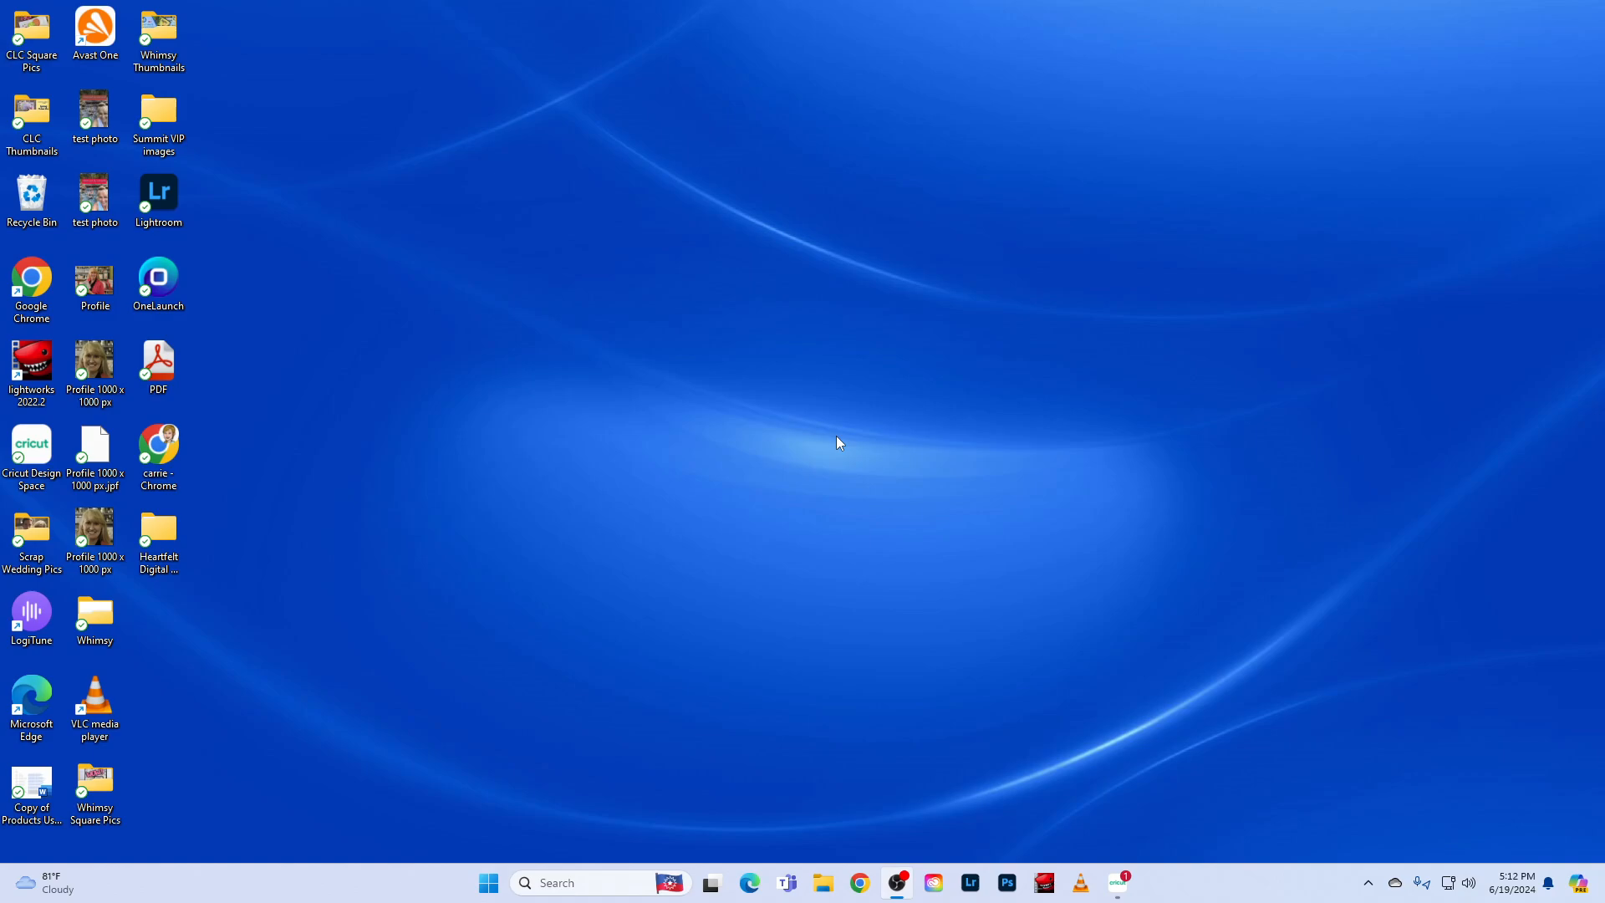
click(825, 892)
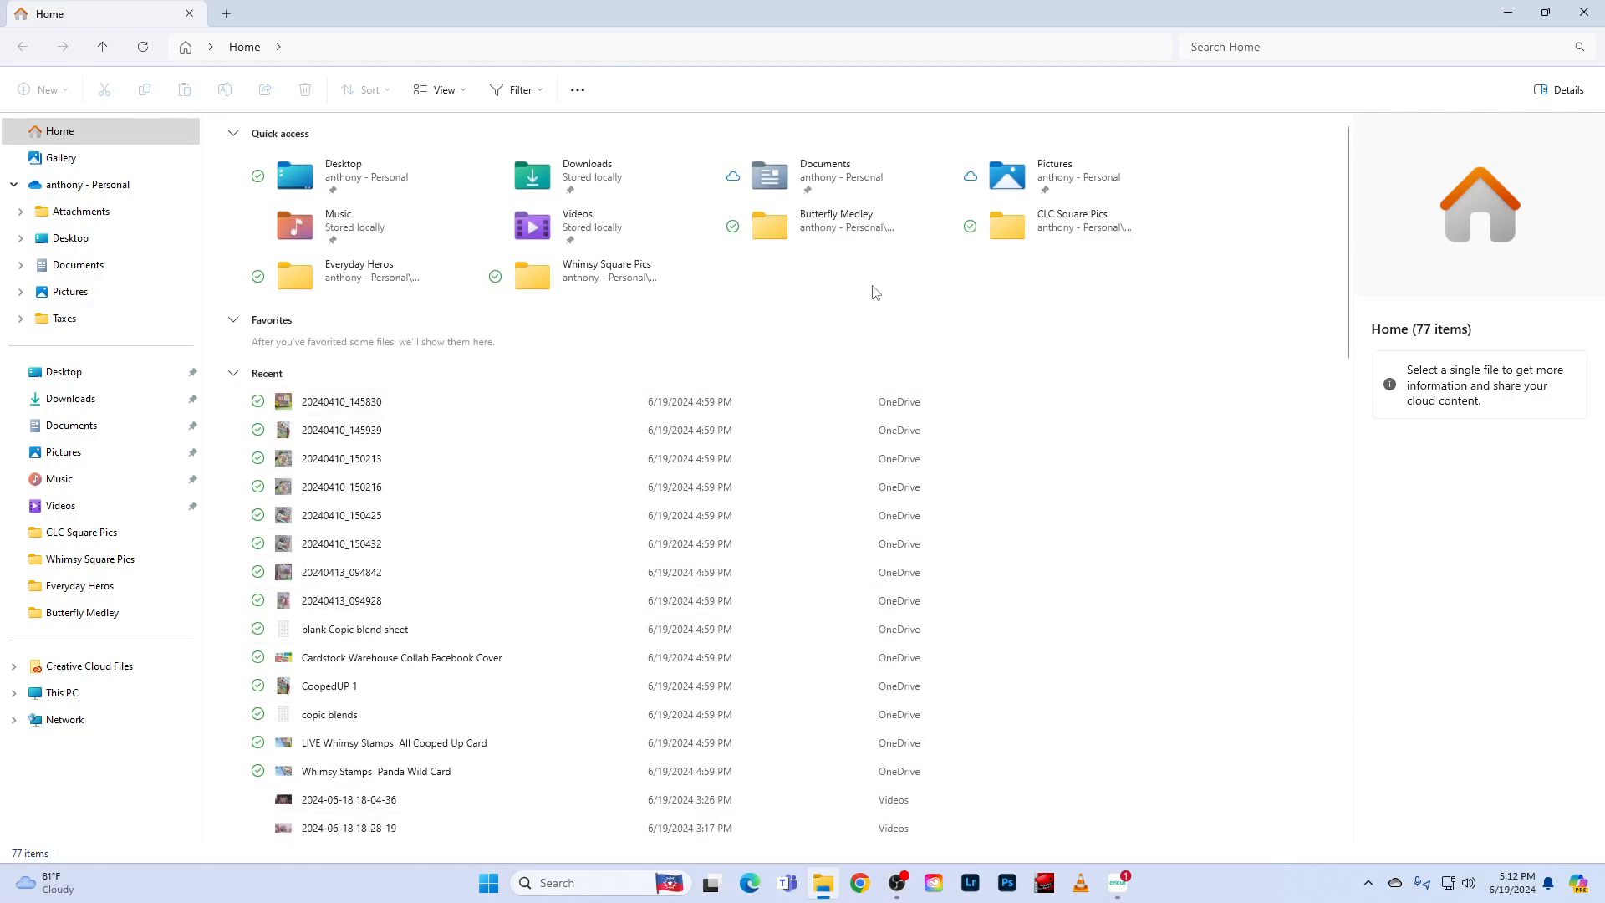
click(70, 244)
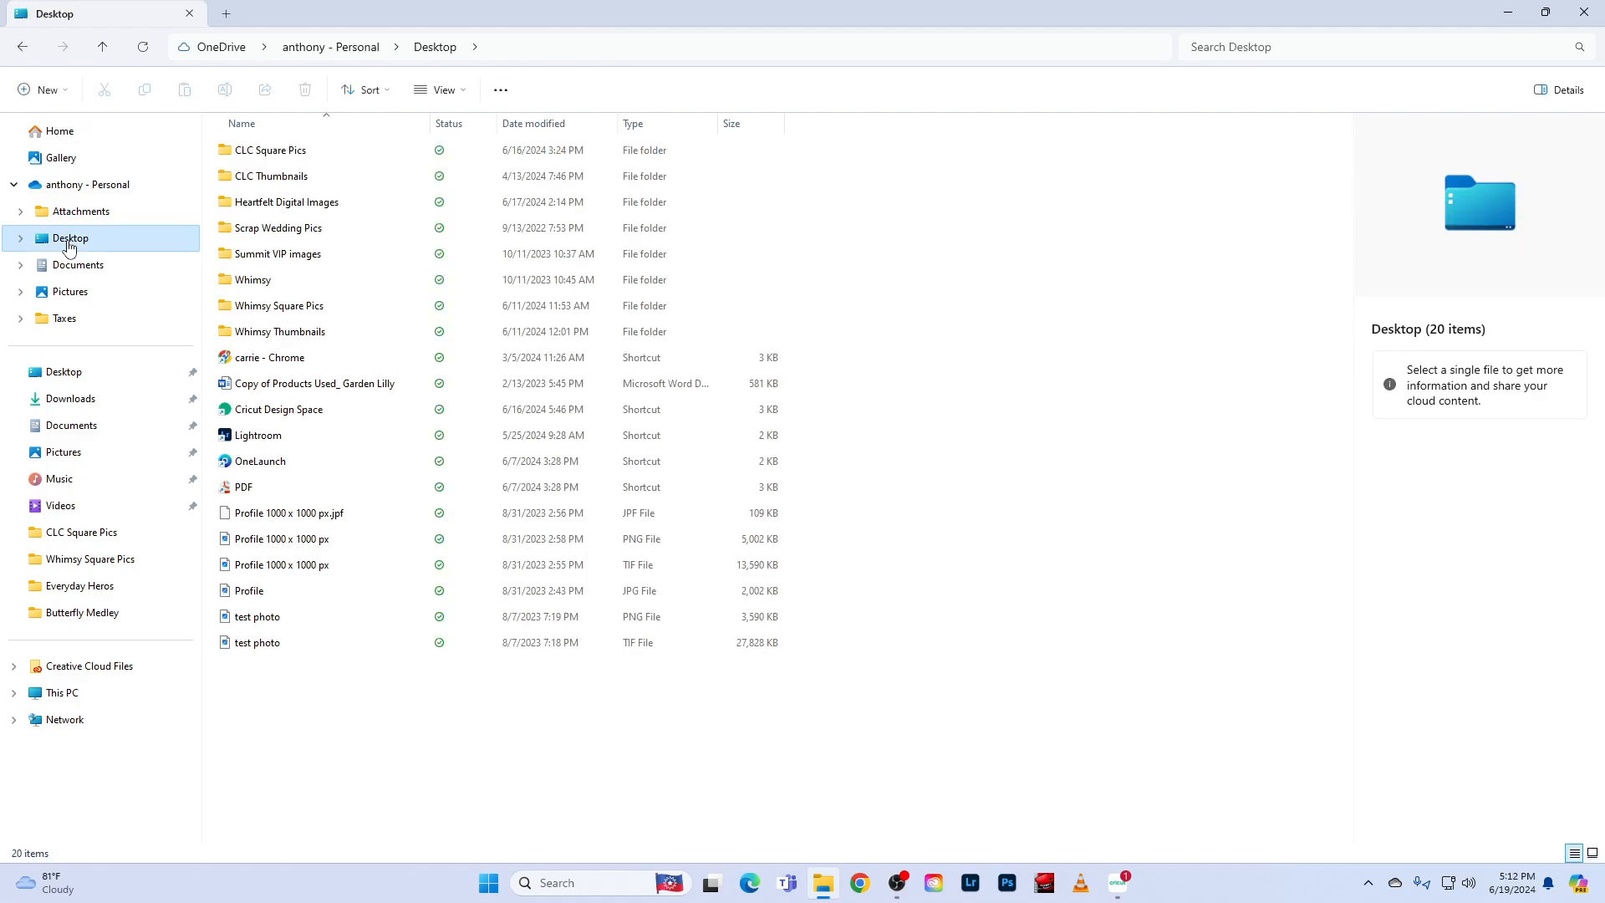
double_click(303, 215)
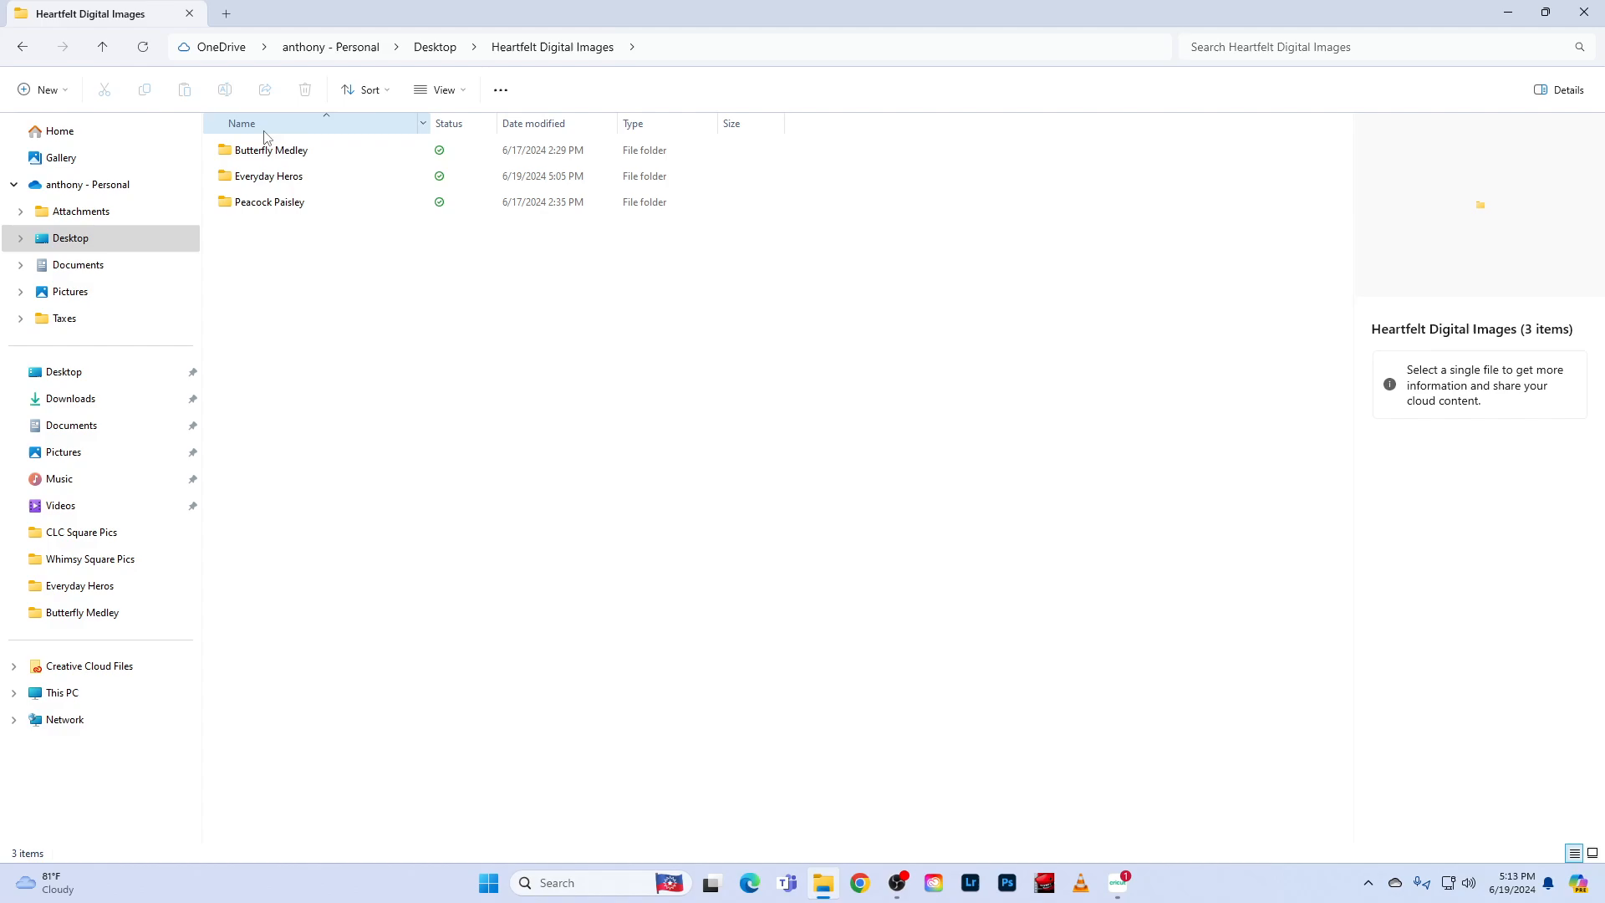
double_click(264, 177)
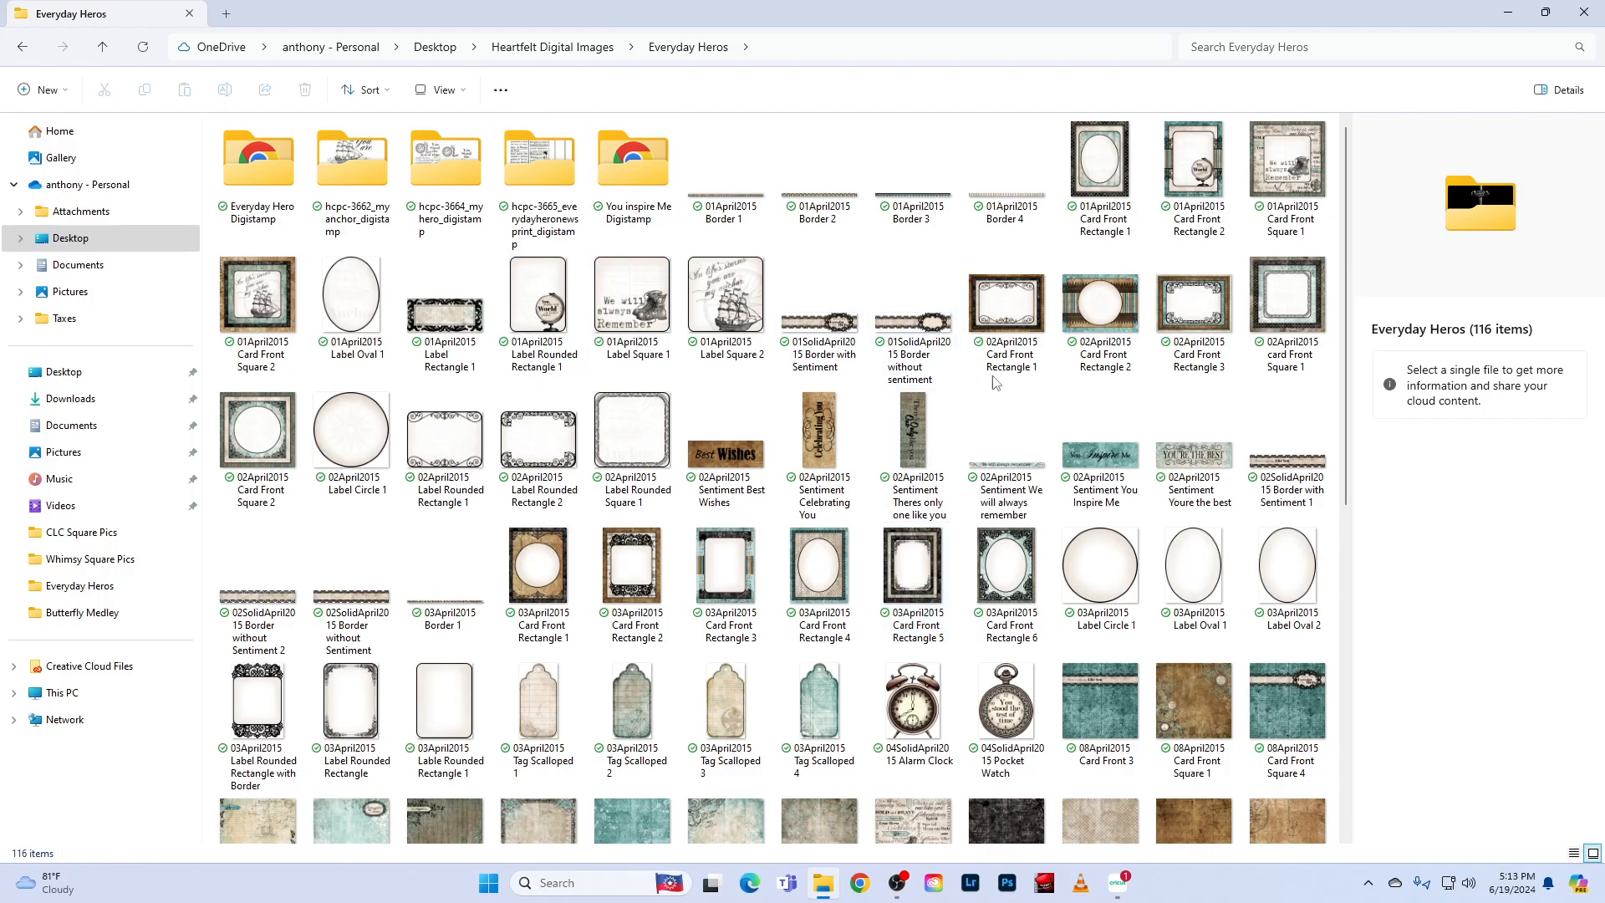
- Look through the Everyday Heros images and the Everyday Hero Digistamp subfolder, and close File Explorer
scroll(1240, 346, down, 5)
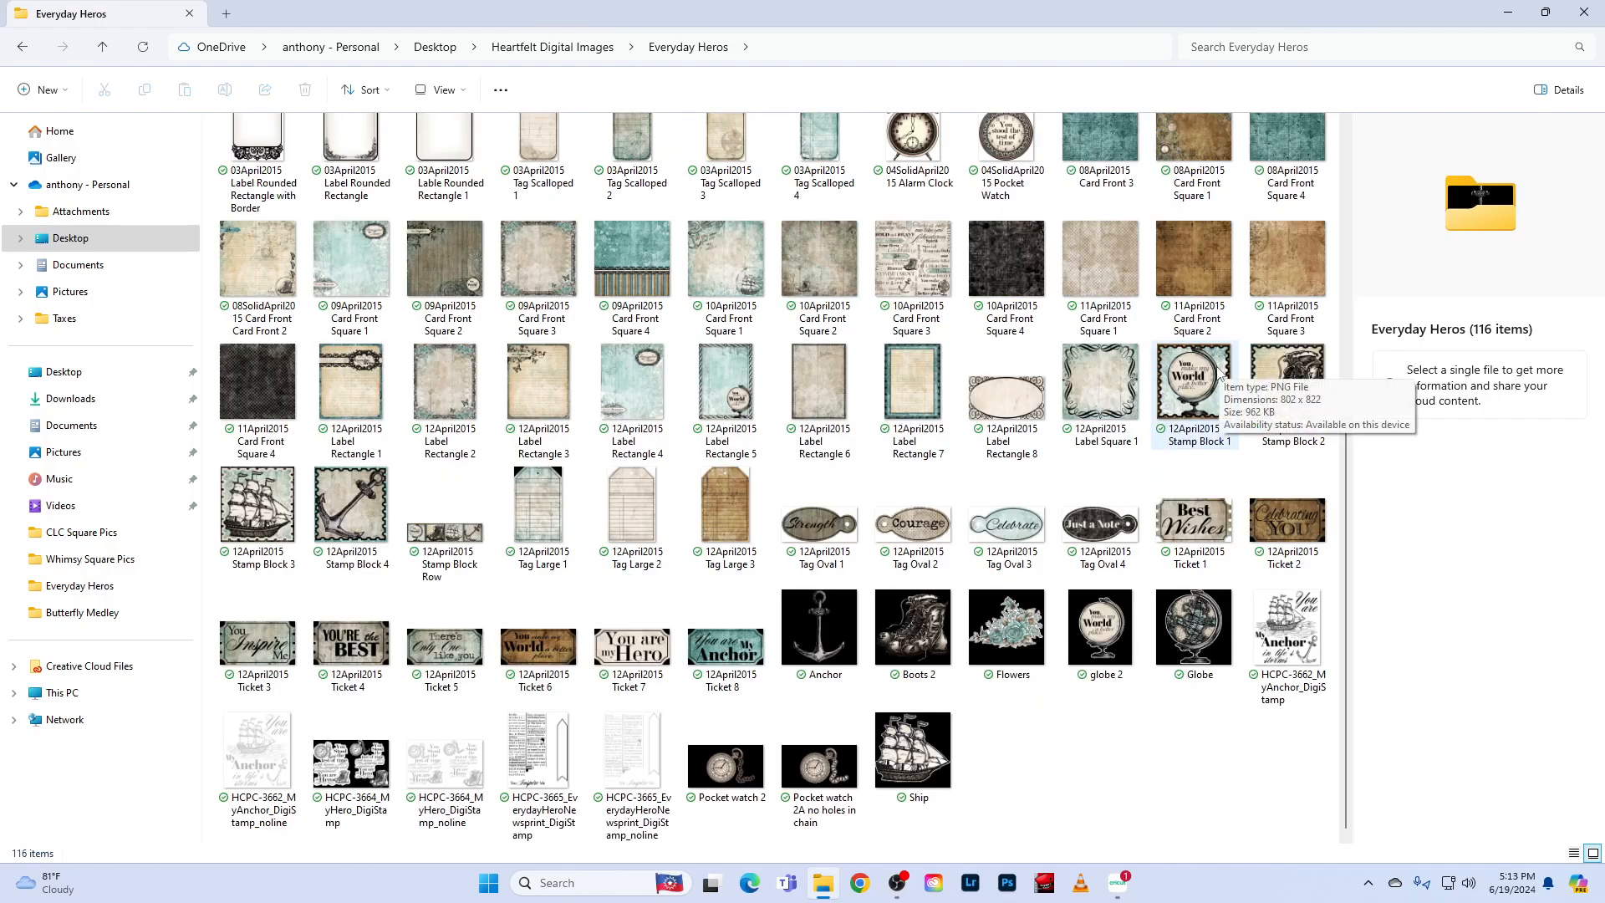
scroll(1219, 372, up, 5)
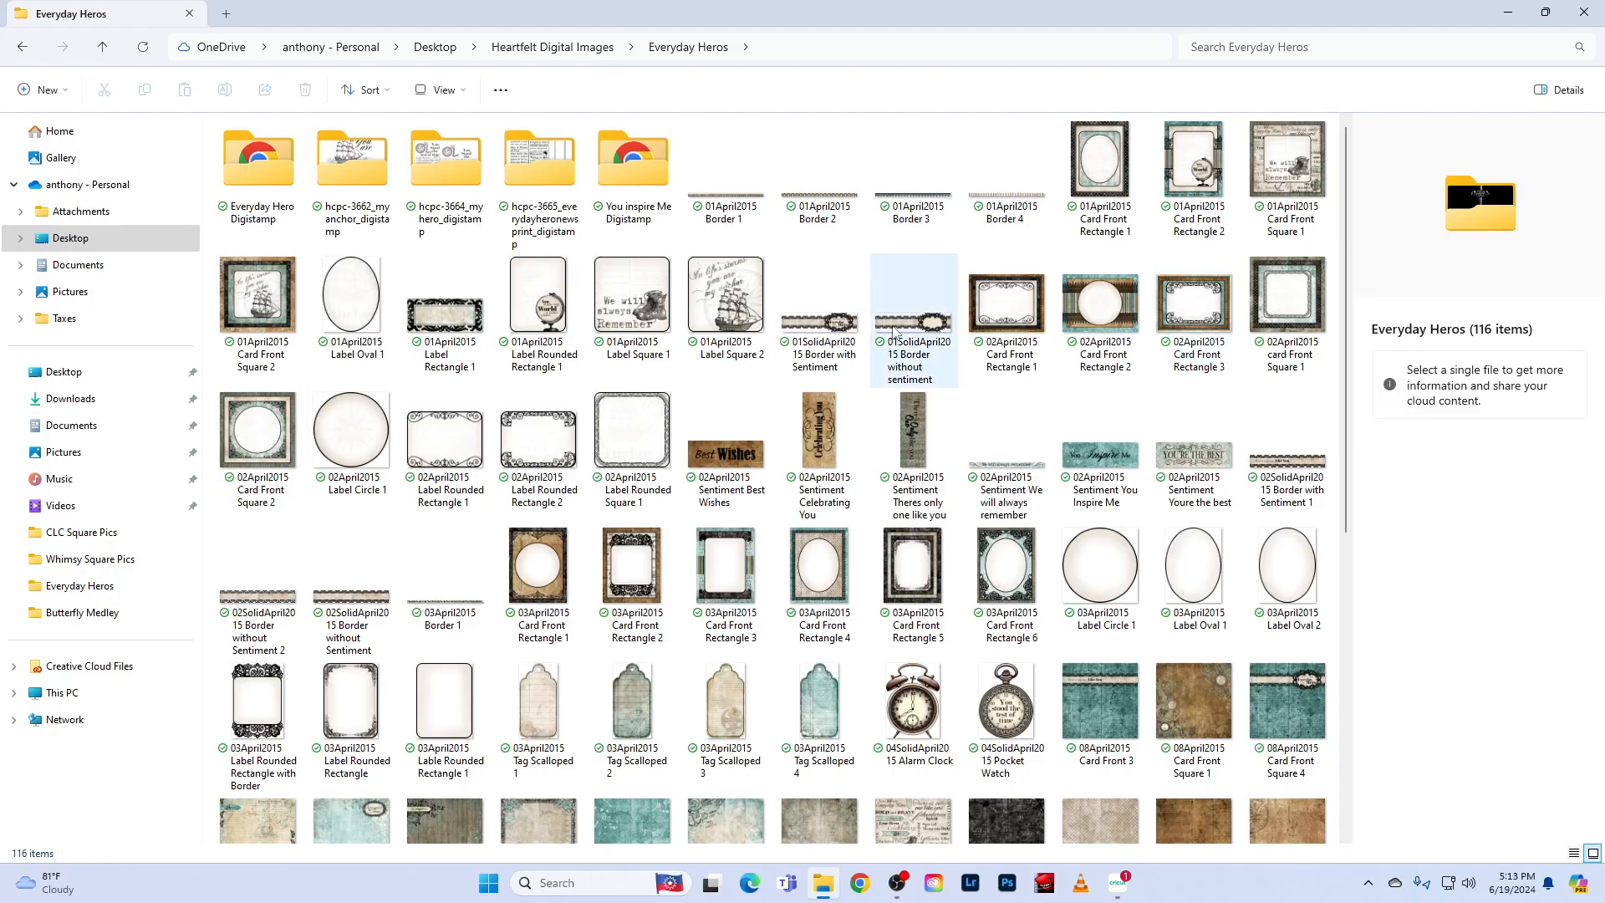
double_click(248, 178)
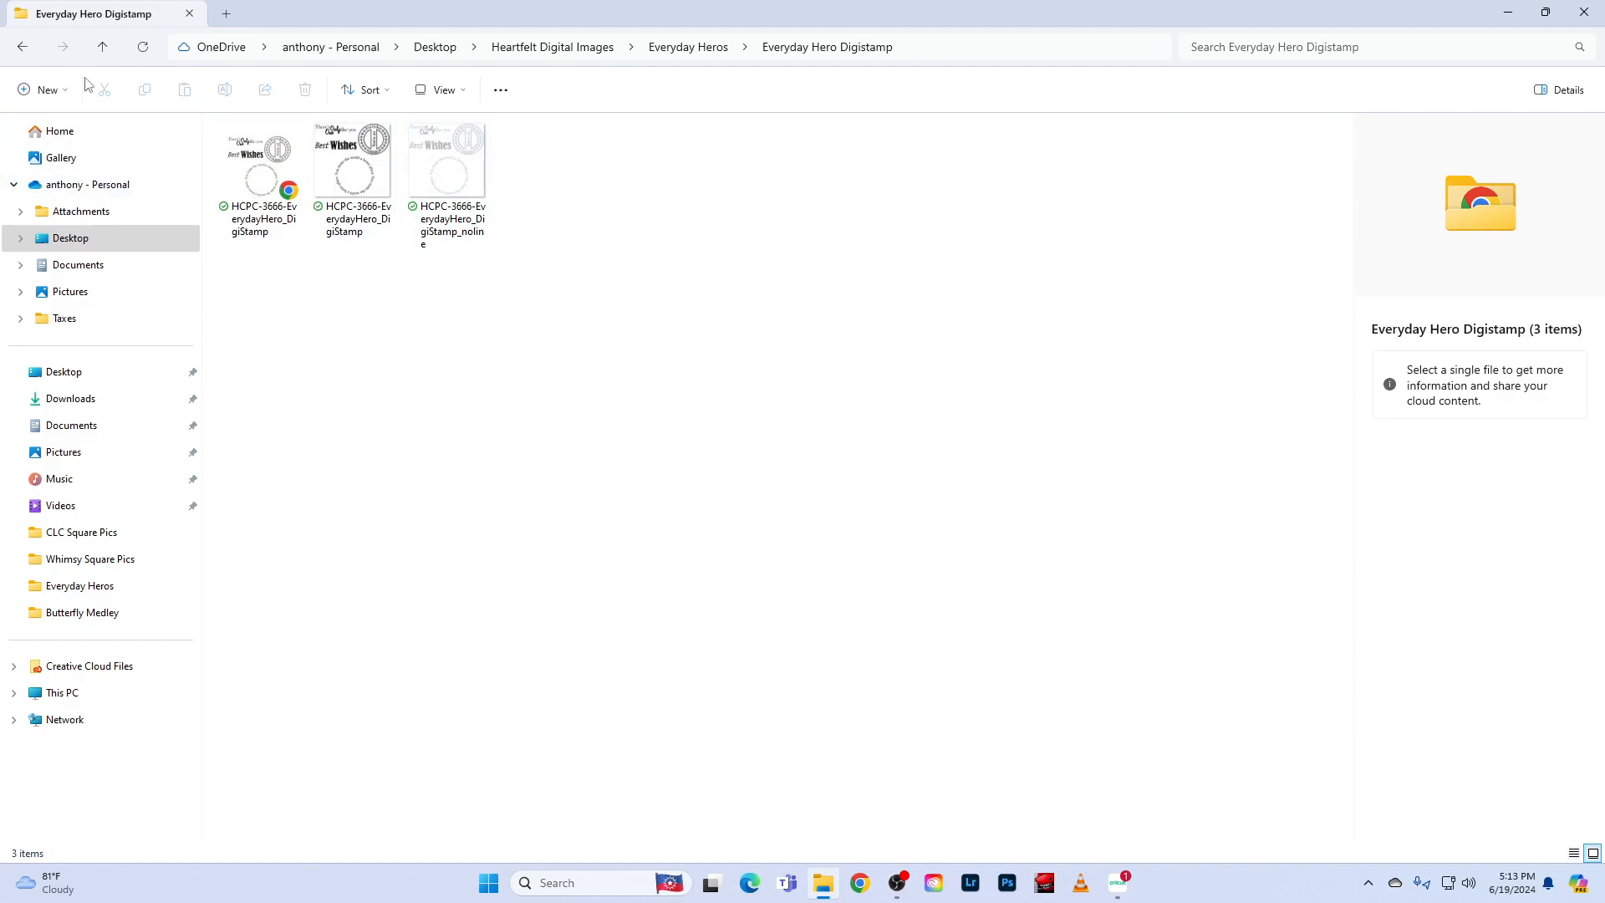
click(189, 14)
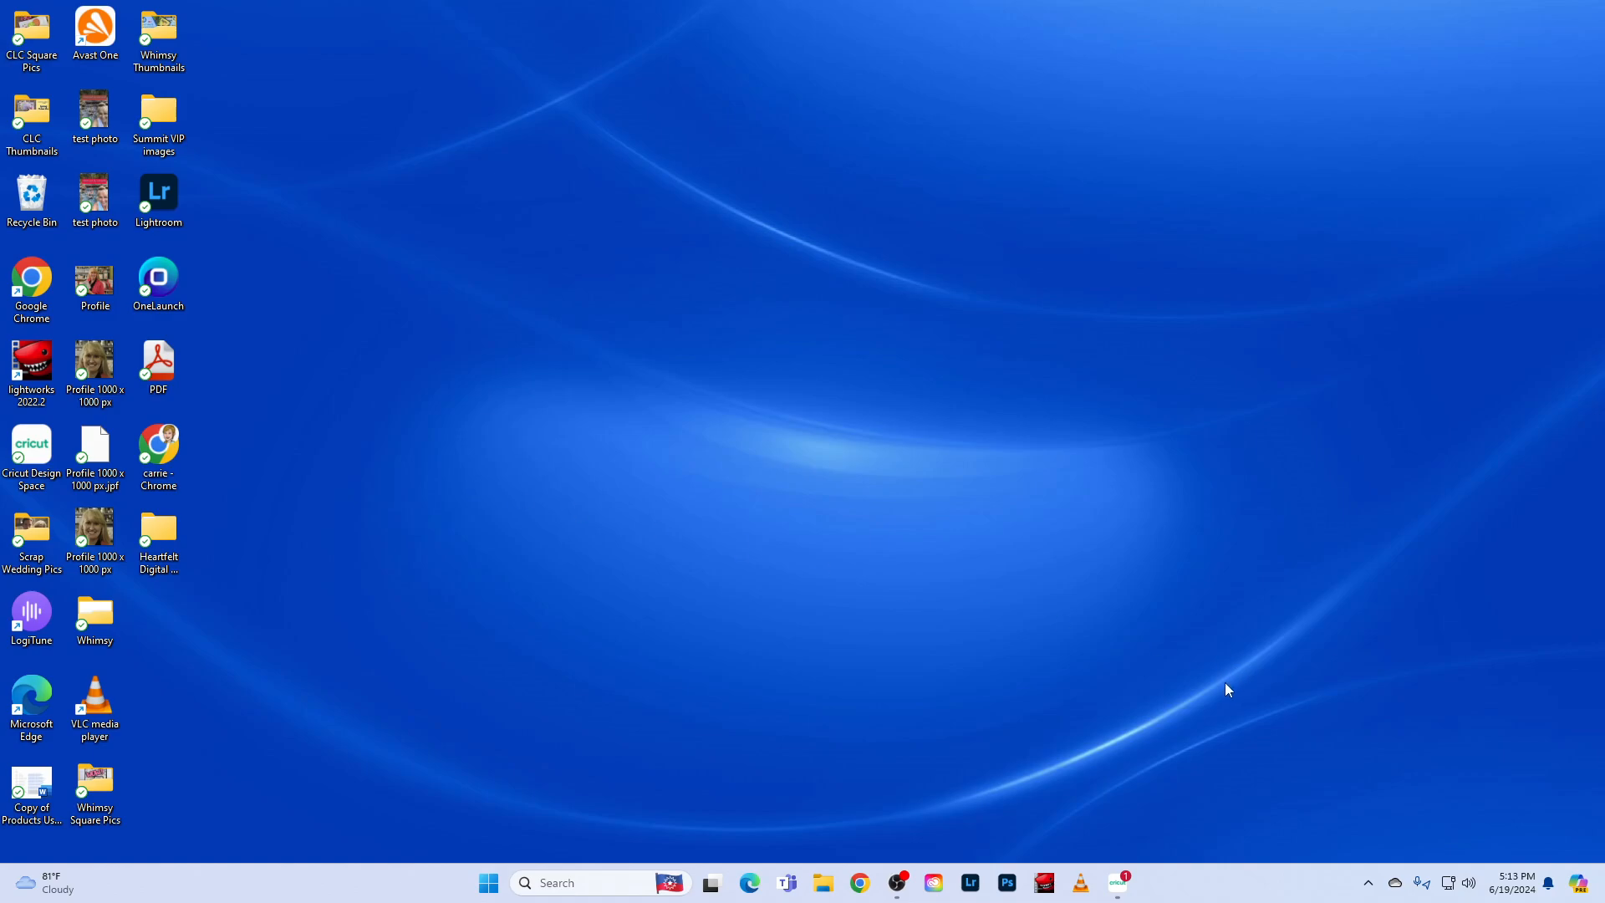
- Open Cricut Design Space from the browser's Website & Tools bookmarks and start a new project, dismissing the Cricut Access offer
click(862, 891)
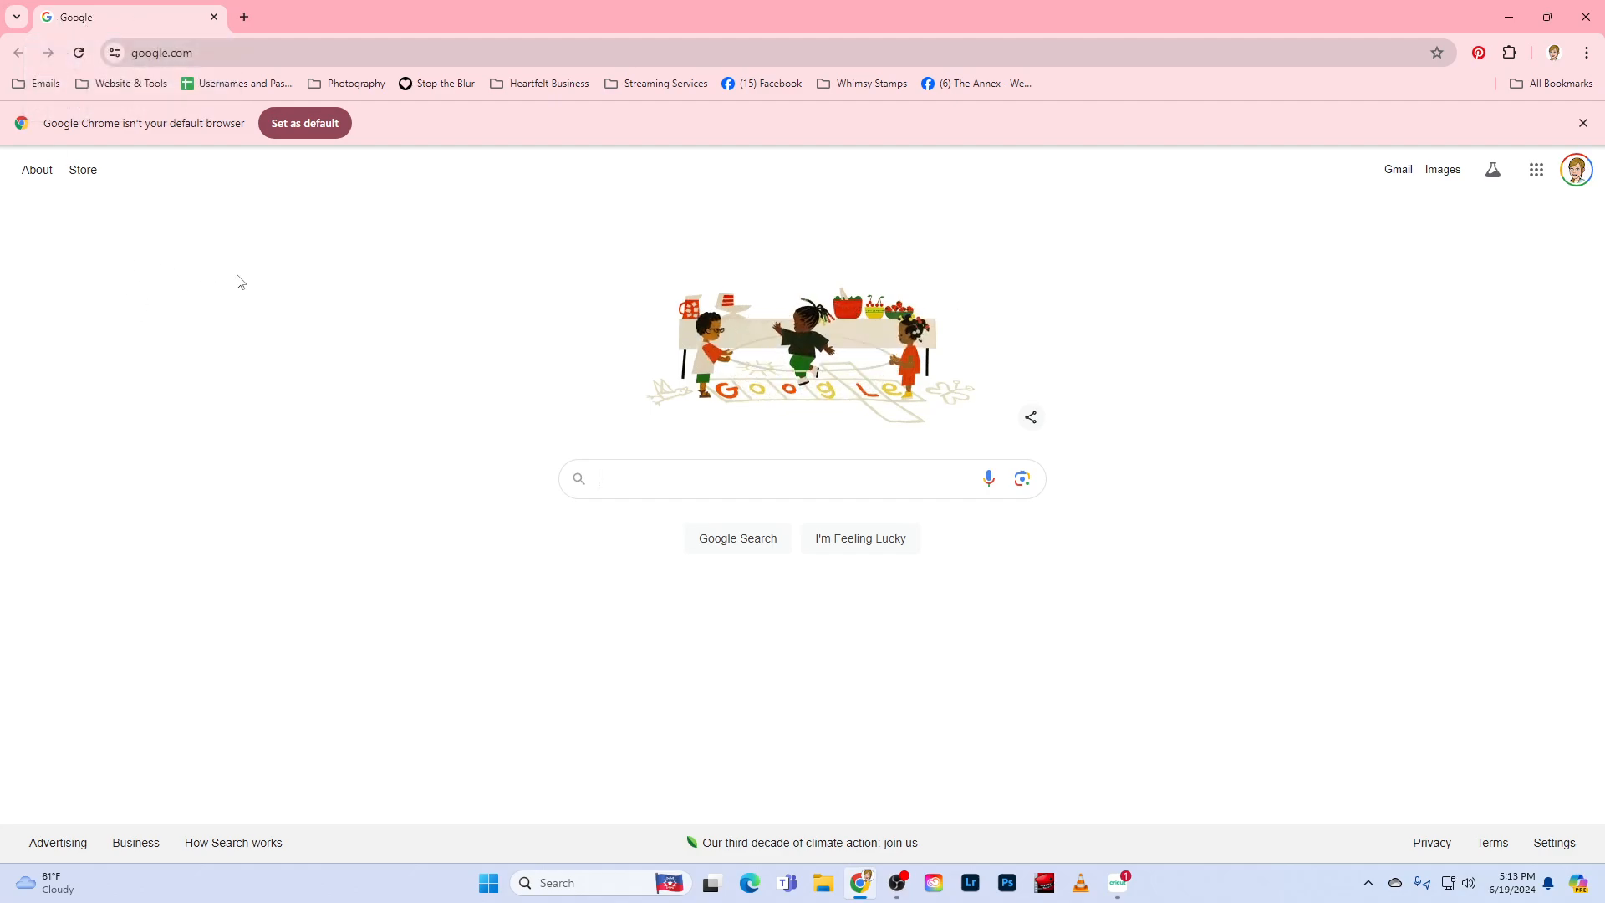
click(117, 85)
click(169, 418)
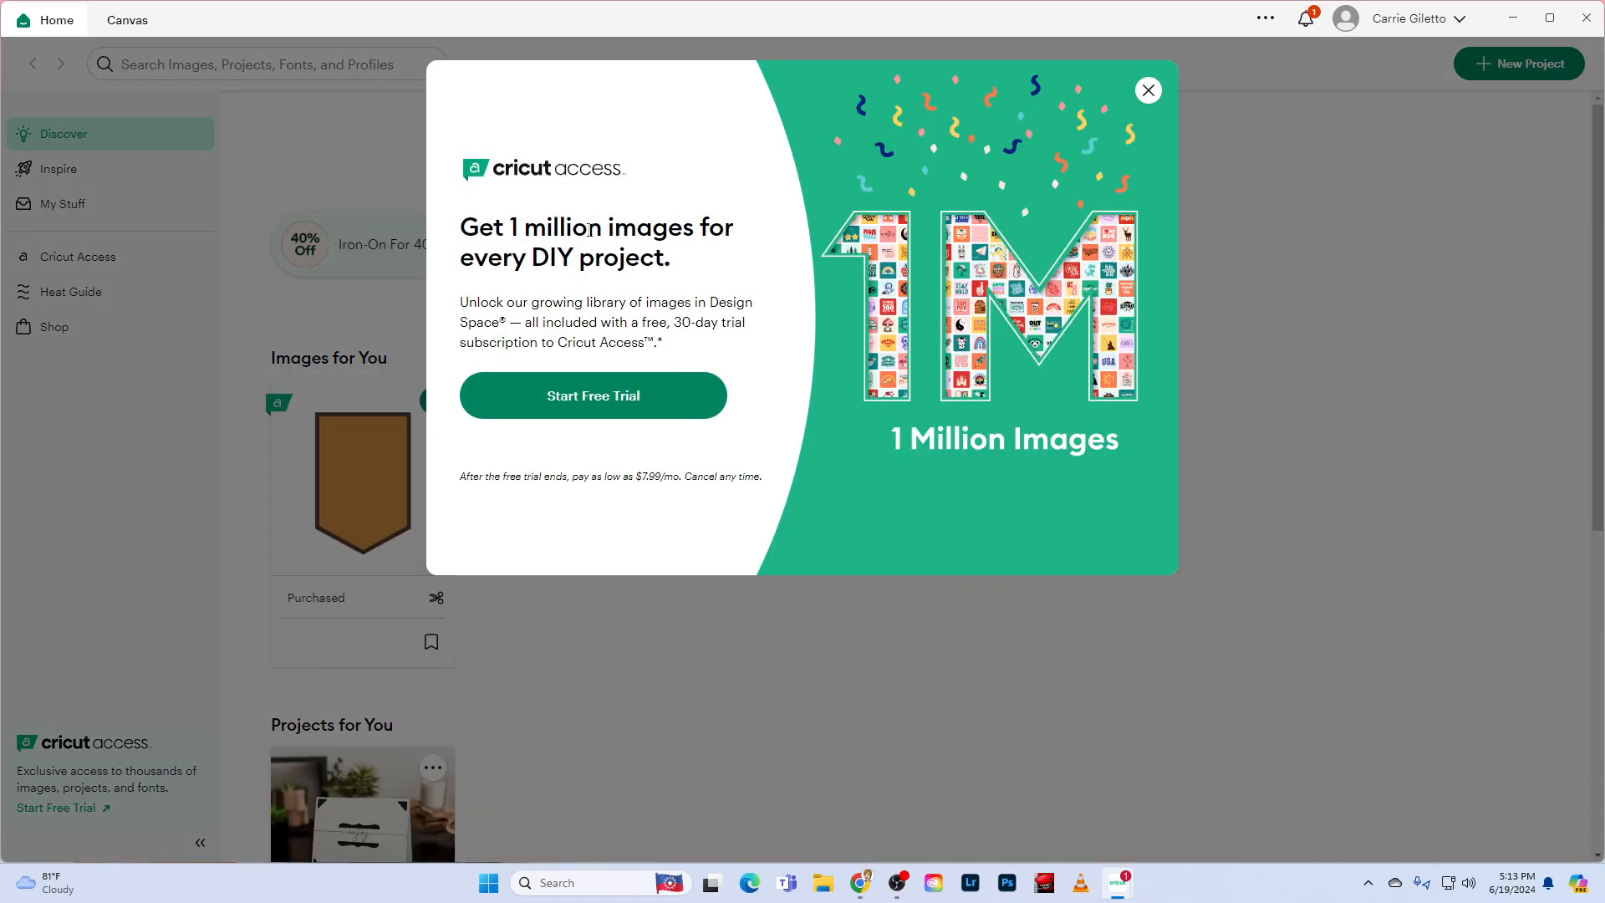
click(1150, 92)
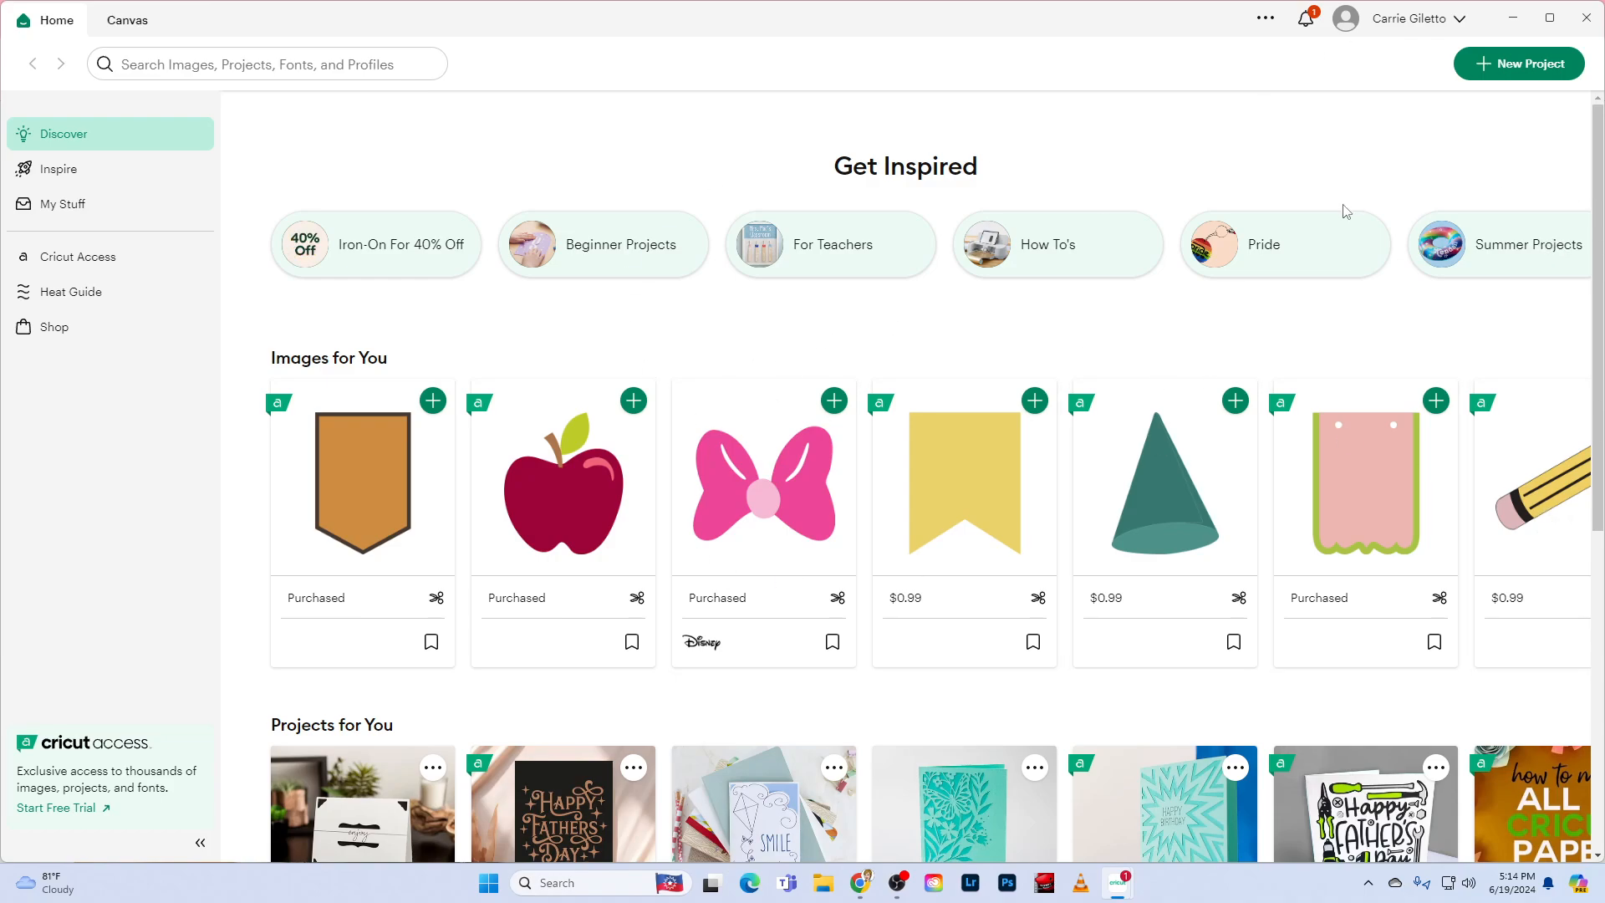
click(1487, 67)
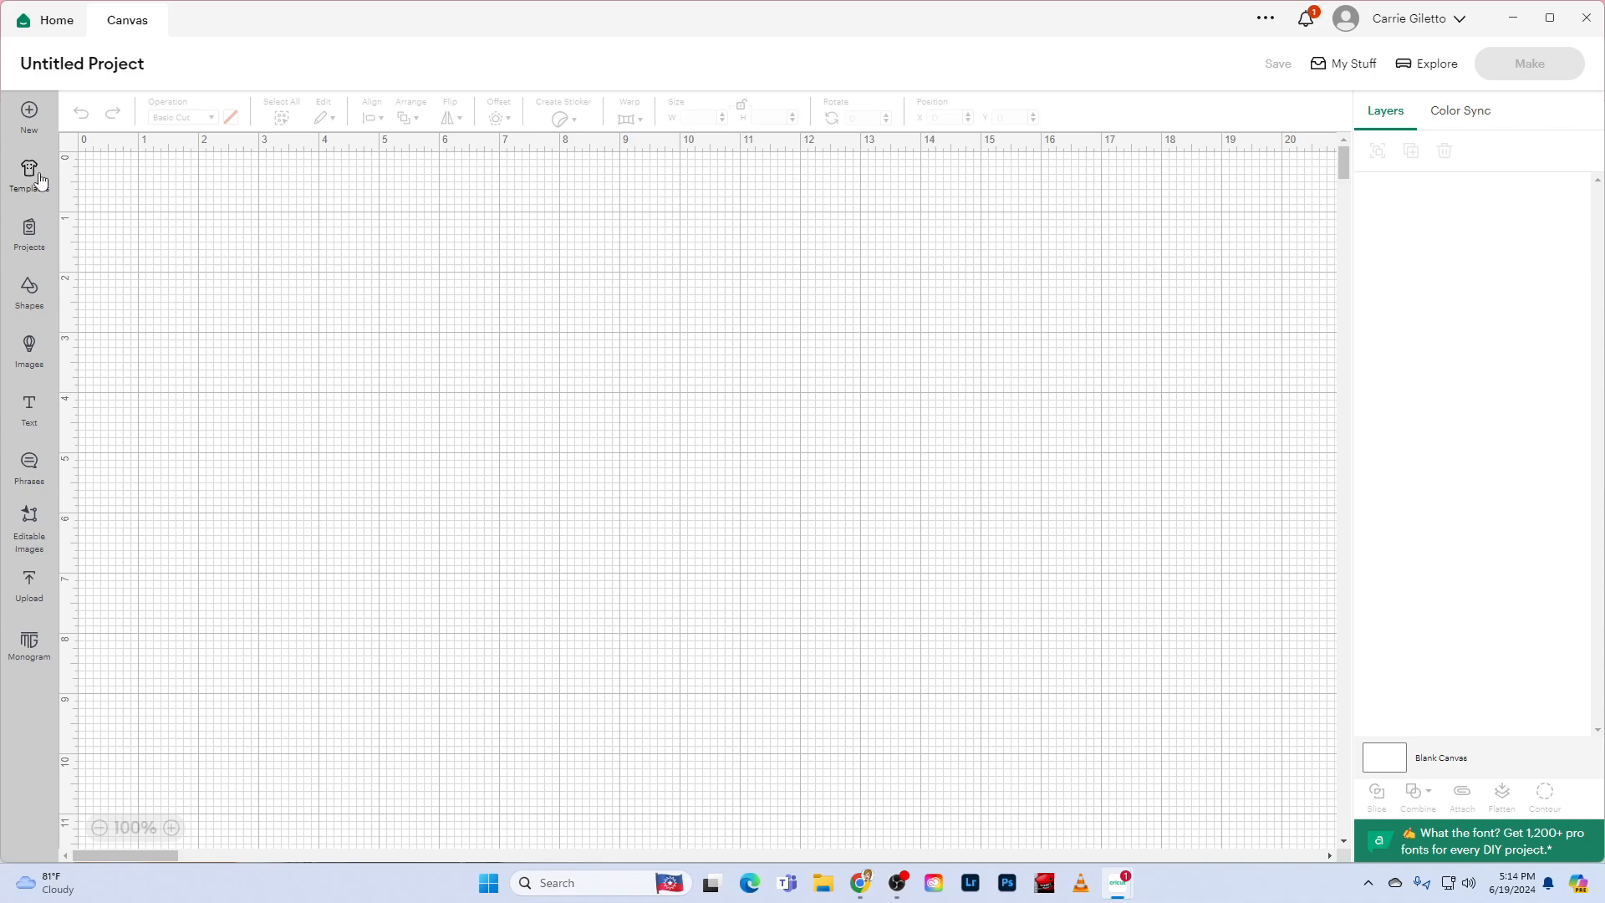
- Start an image upload and browse to Desktop > Heartfelt Digital Images > Everyday Heros > Everyday Hero Digistamp
click(28, 588)
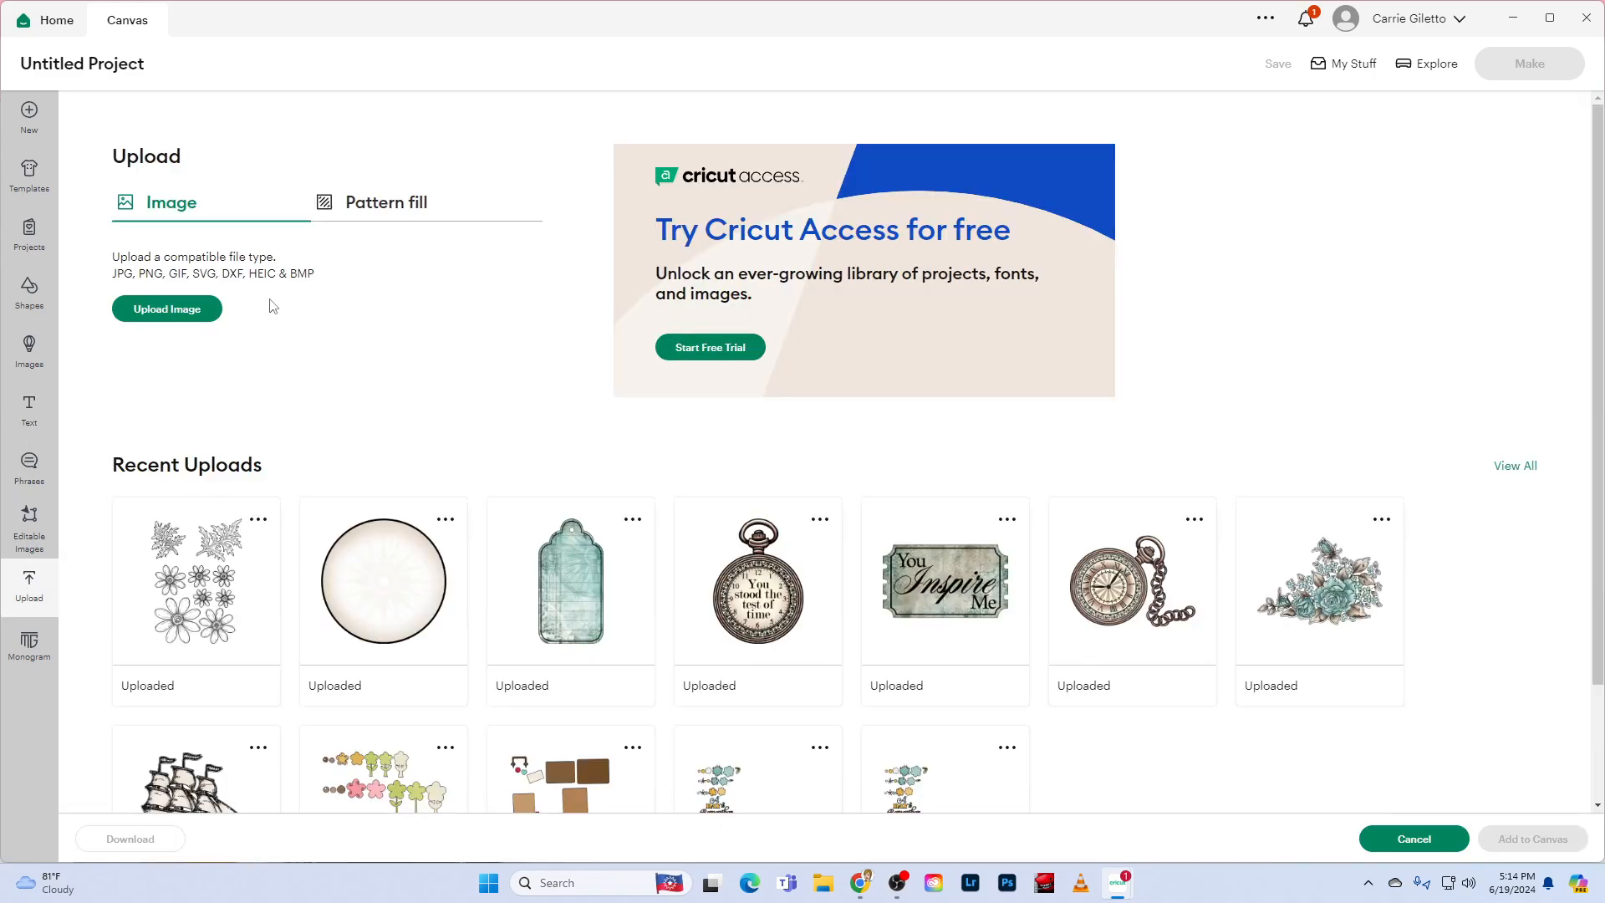
click(167, 309)
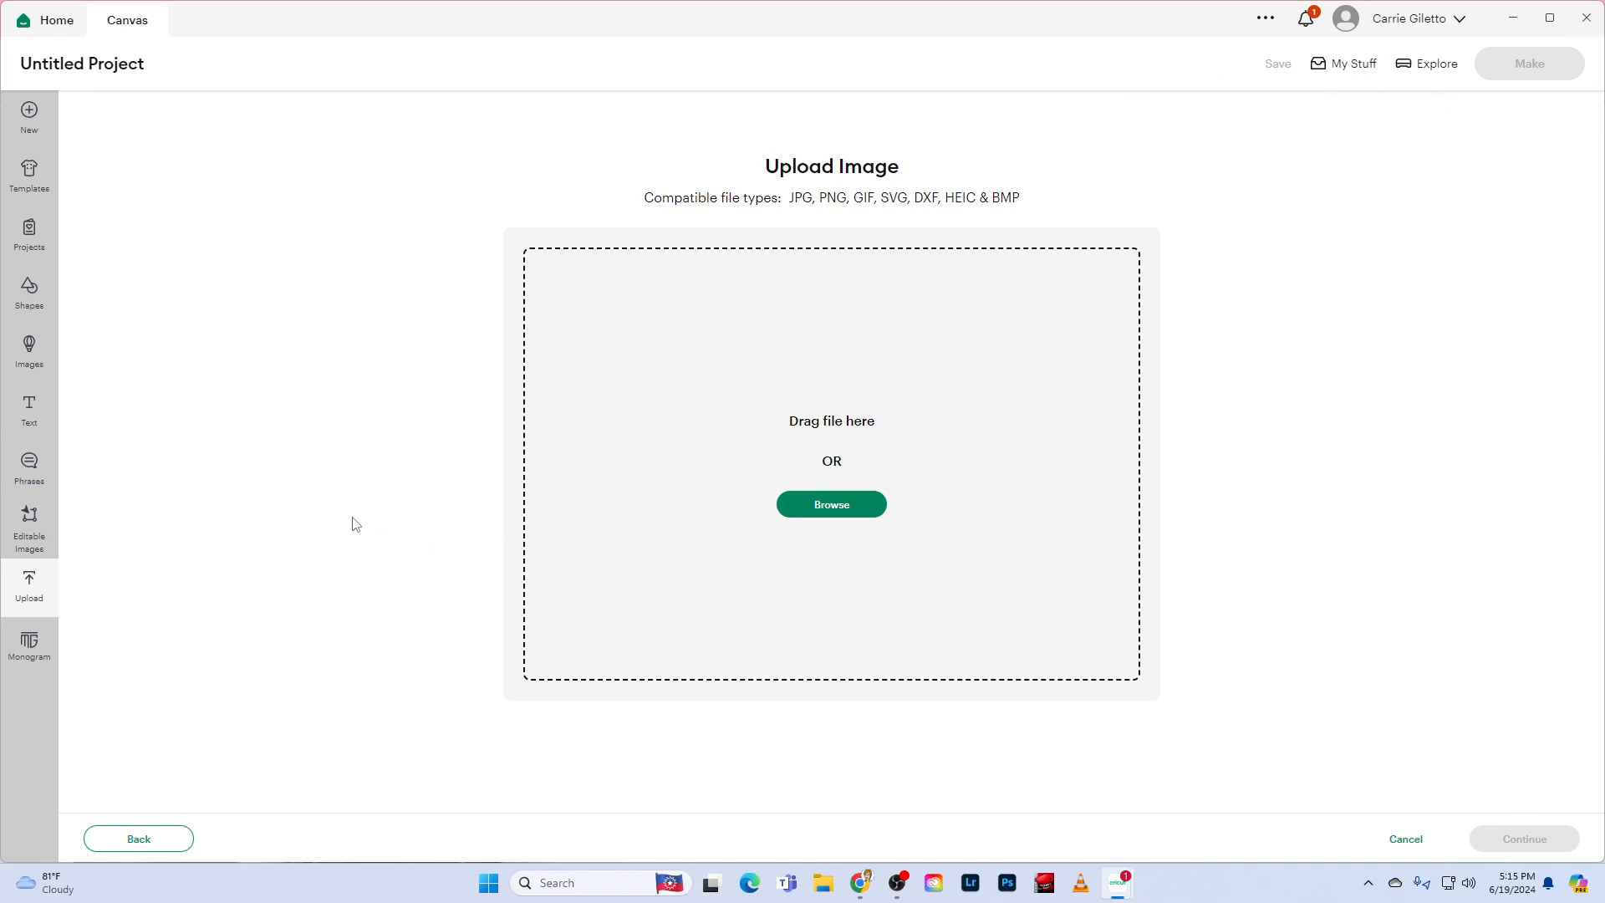
click(832, 507)
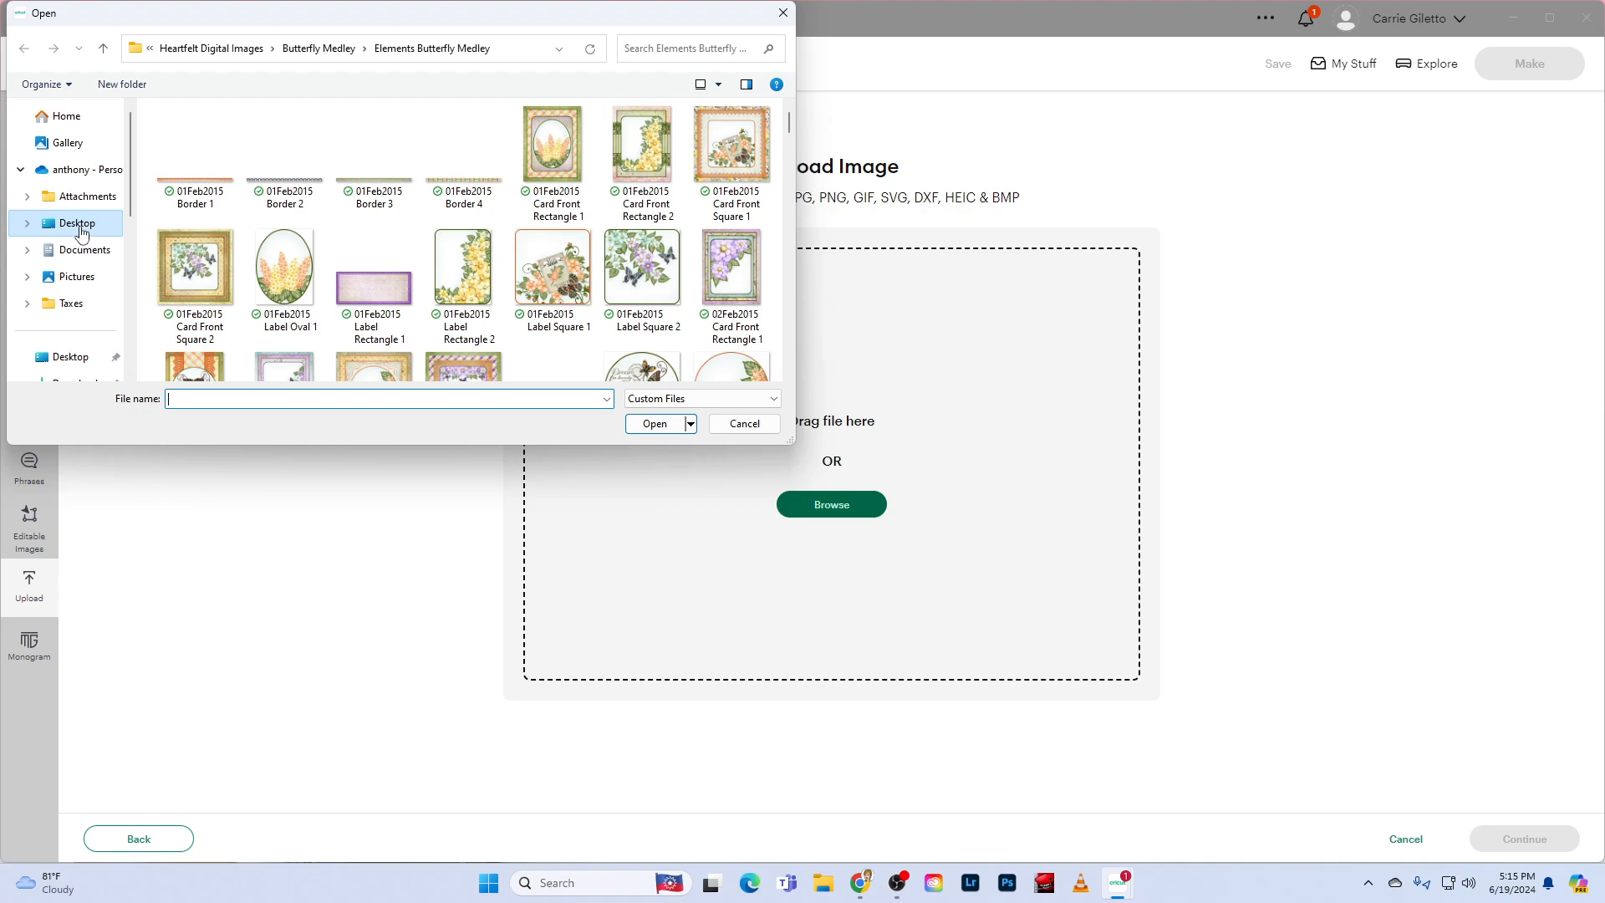
click(77, 224)
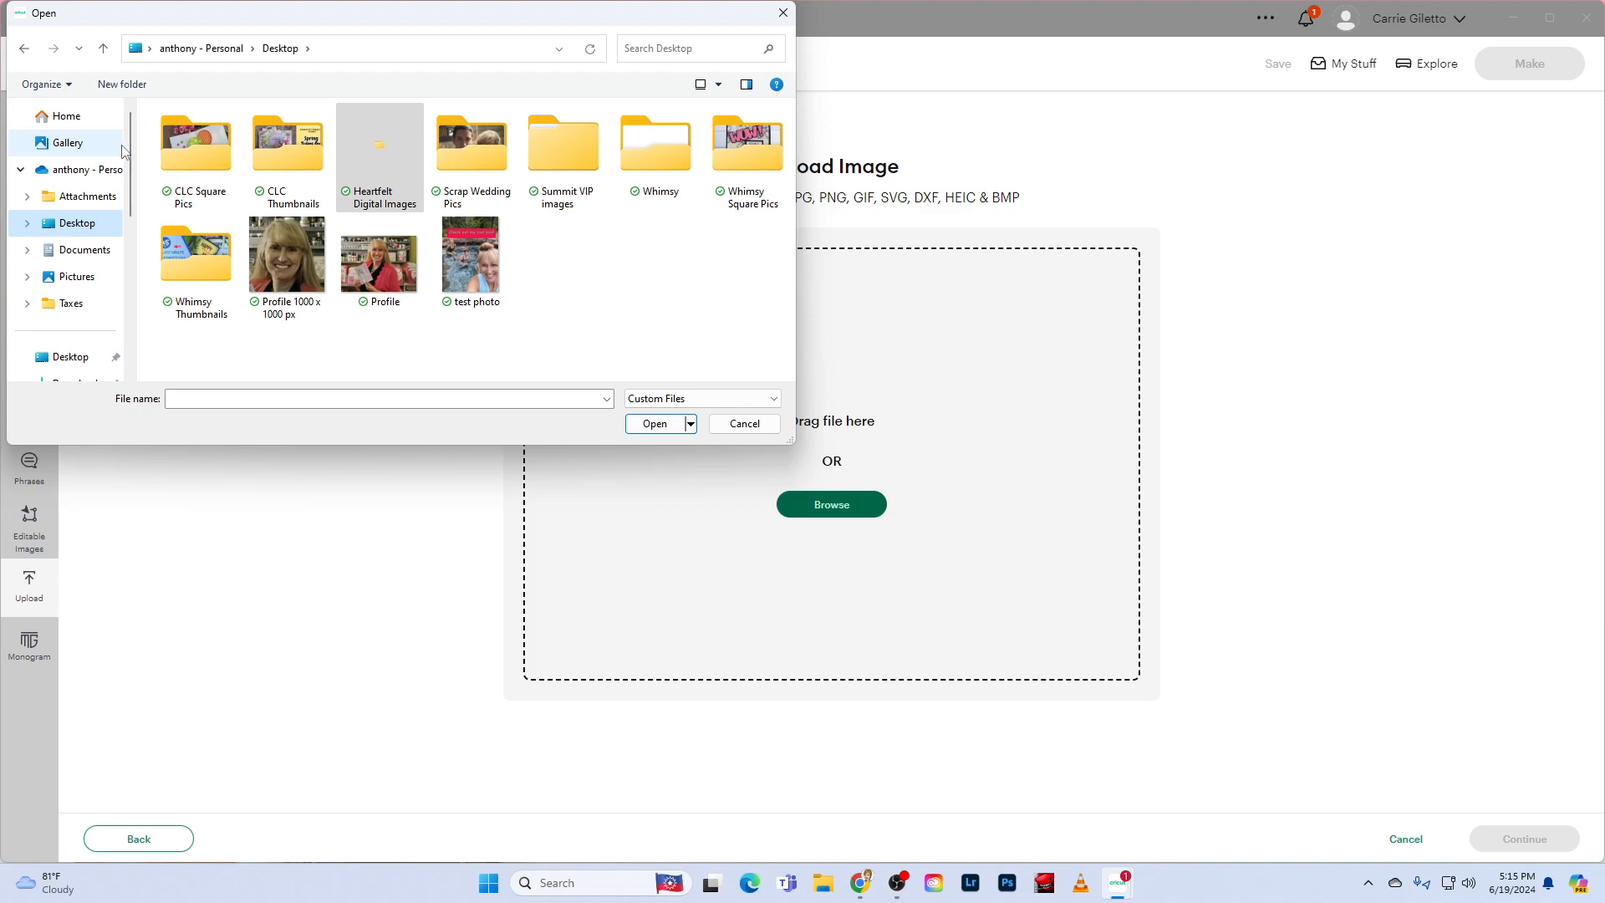
double_click(385, 146)
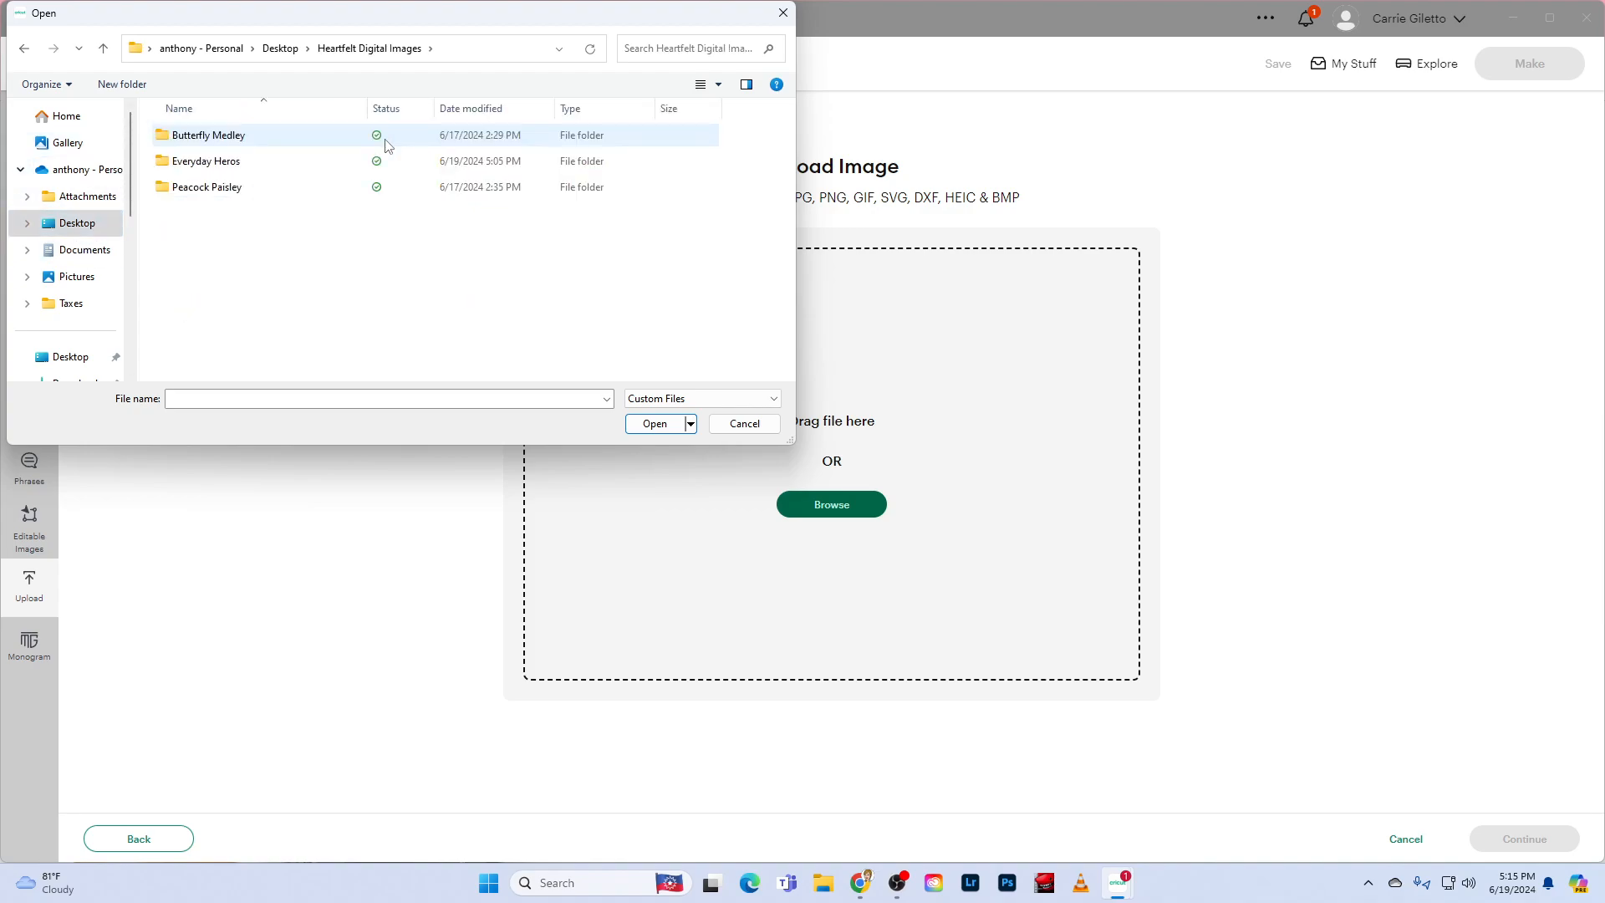
double_click(236, 163)
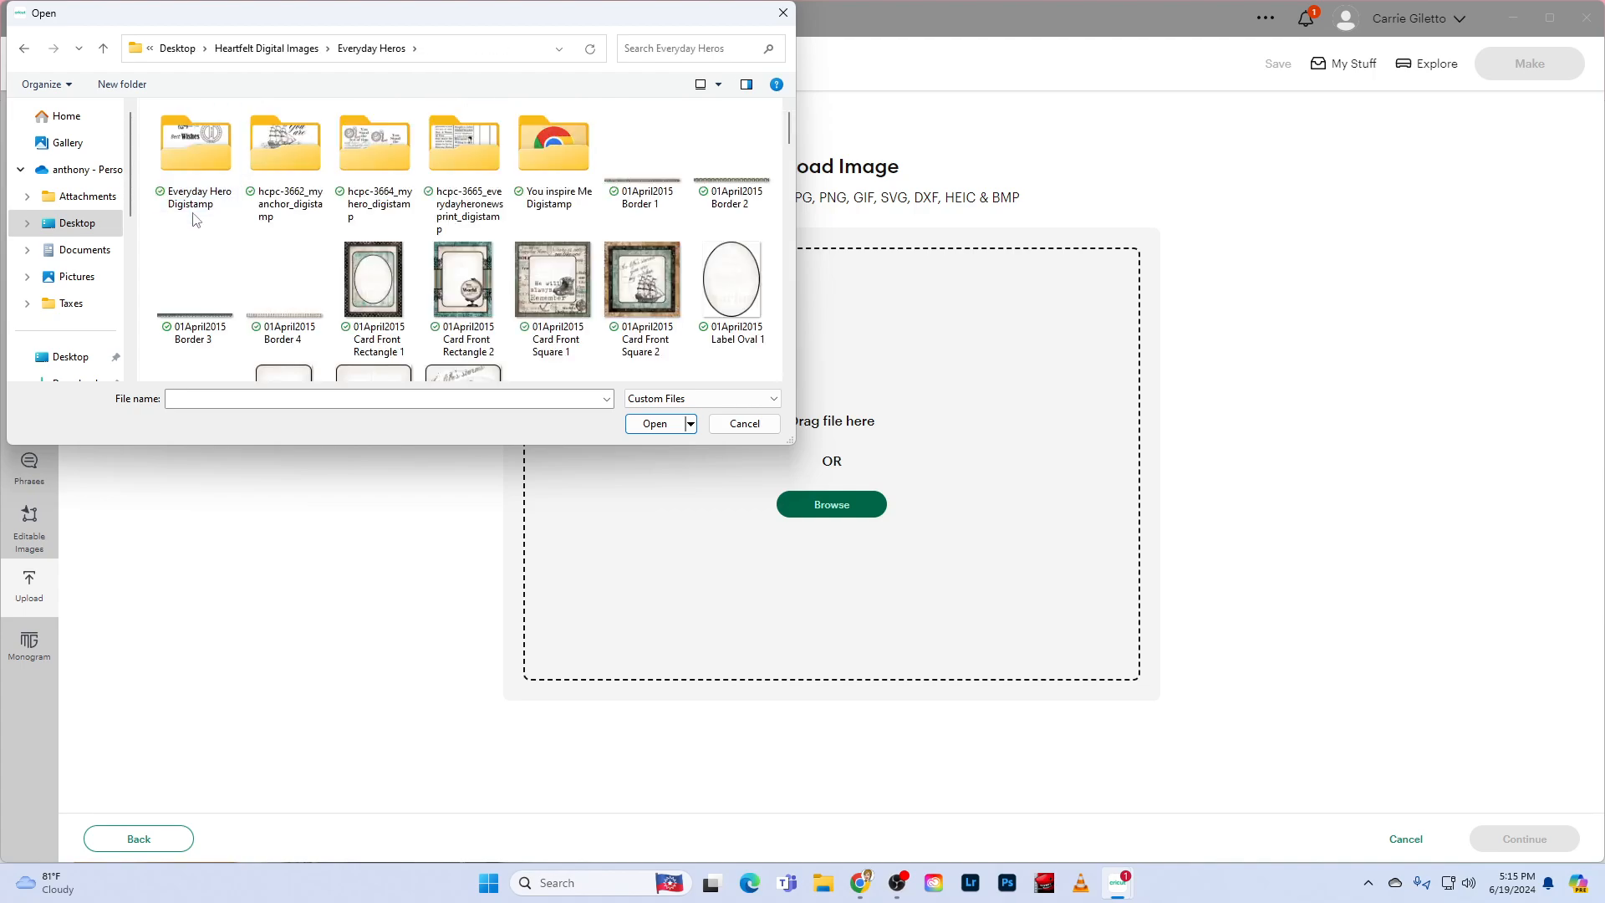
double_click(189, 170)
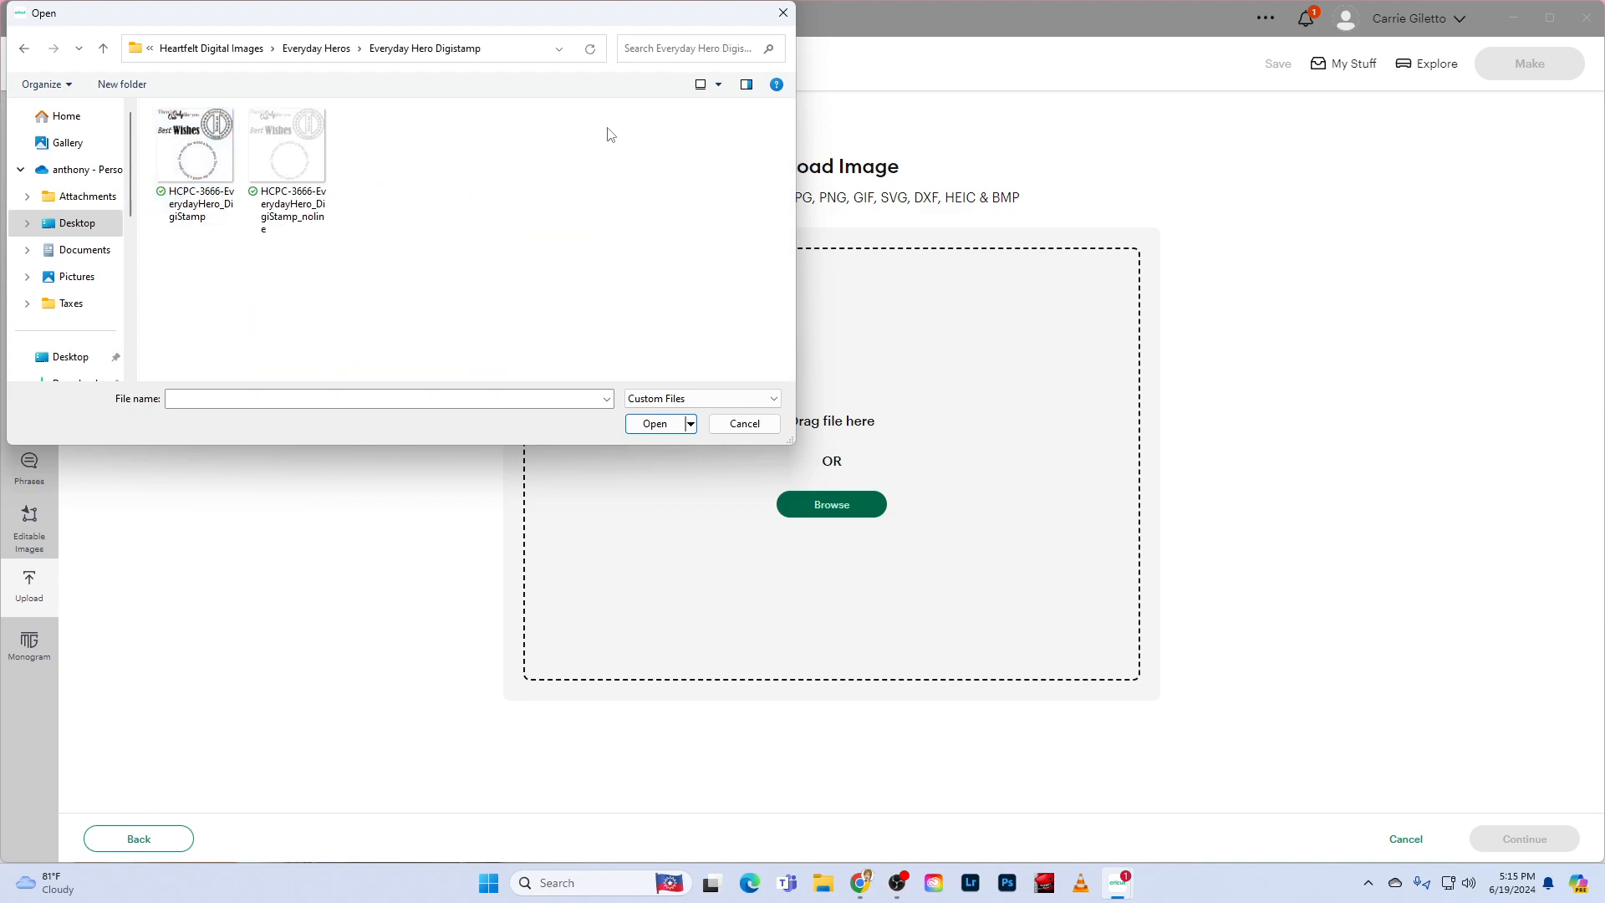
- Choose the outlined HCPC-3666-EverydayHero_DigiStamp file rather than the noline version as the image for the upload
click(201, 152)
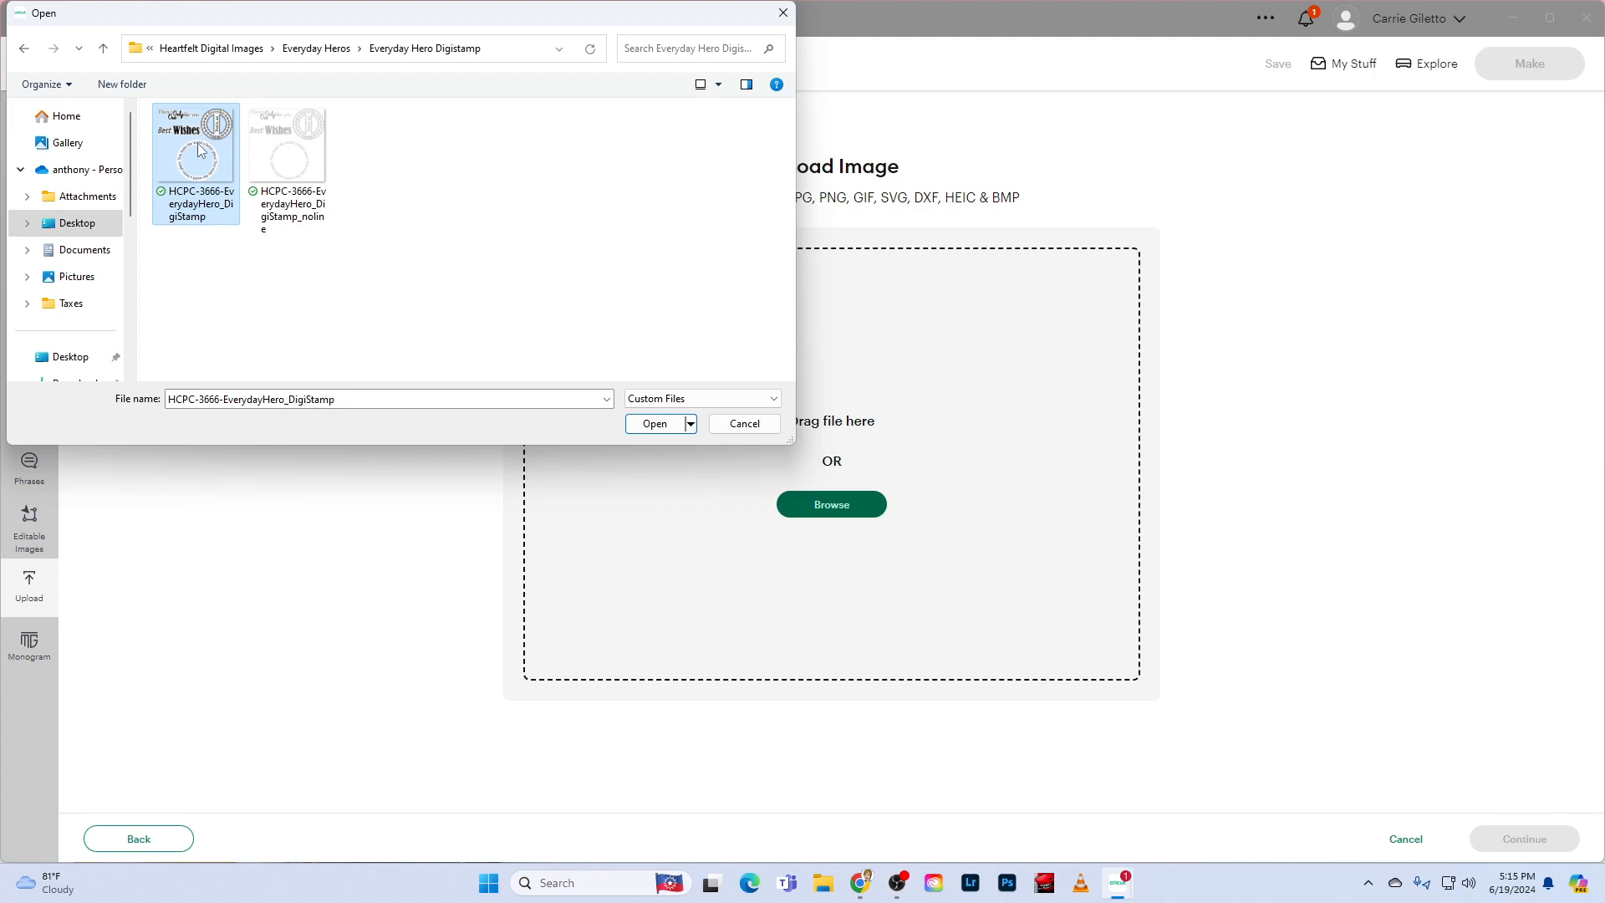
click(288, 141)
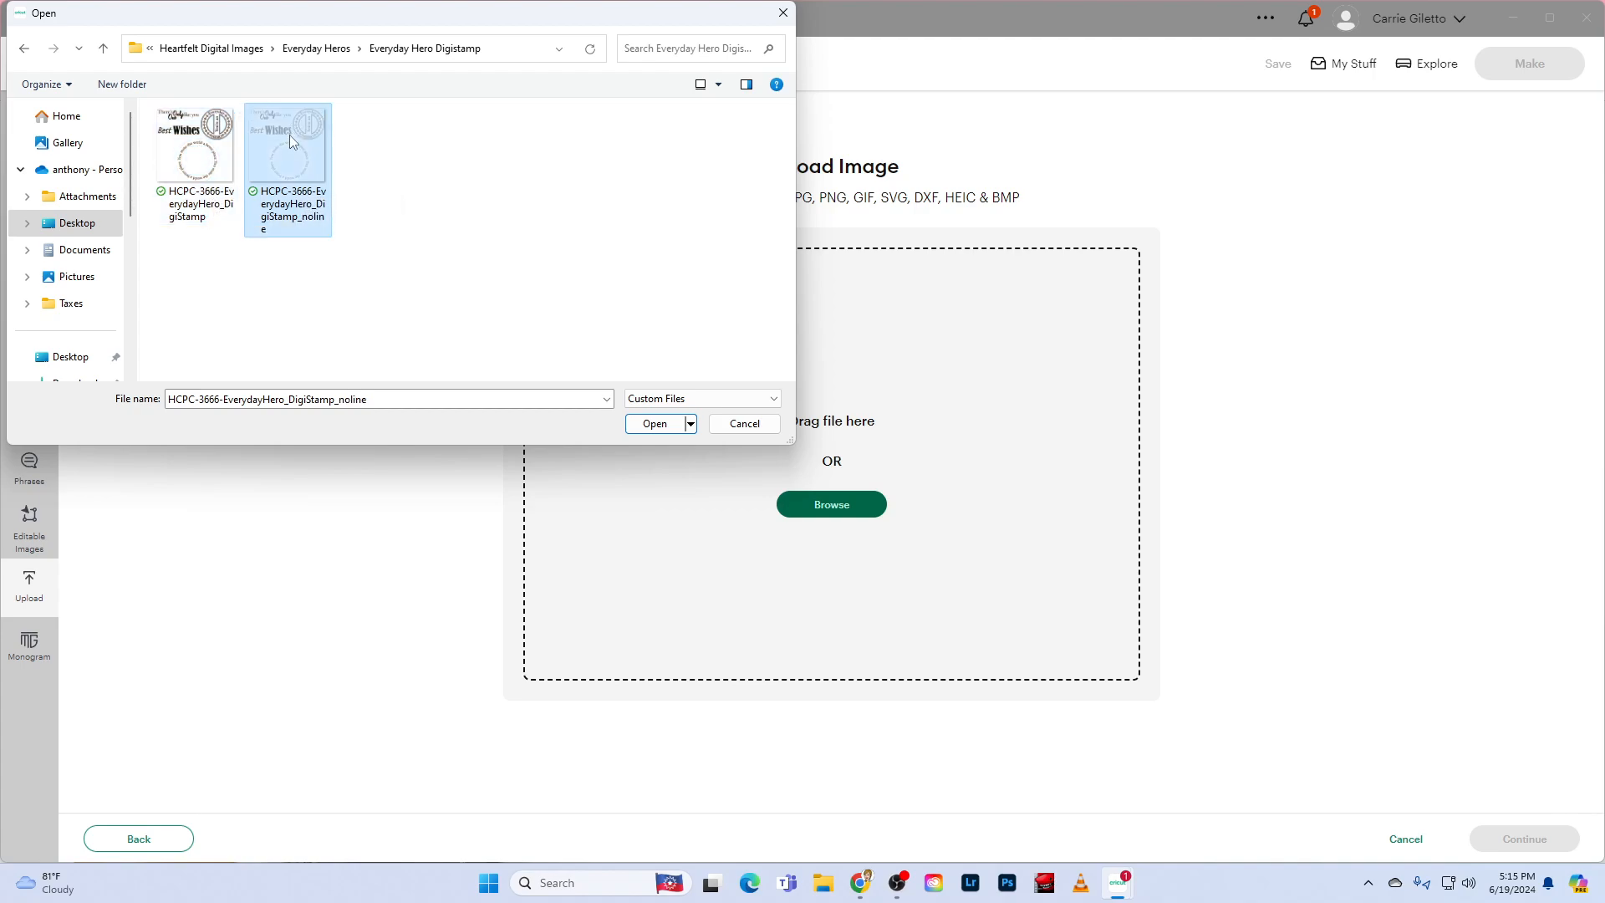
click(214, 171)
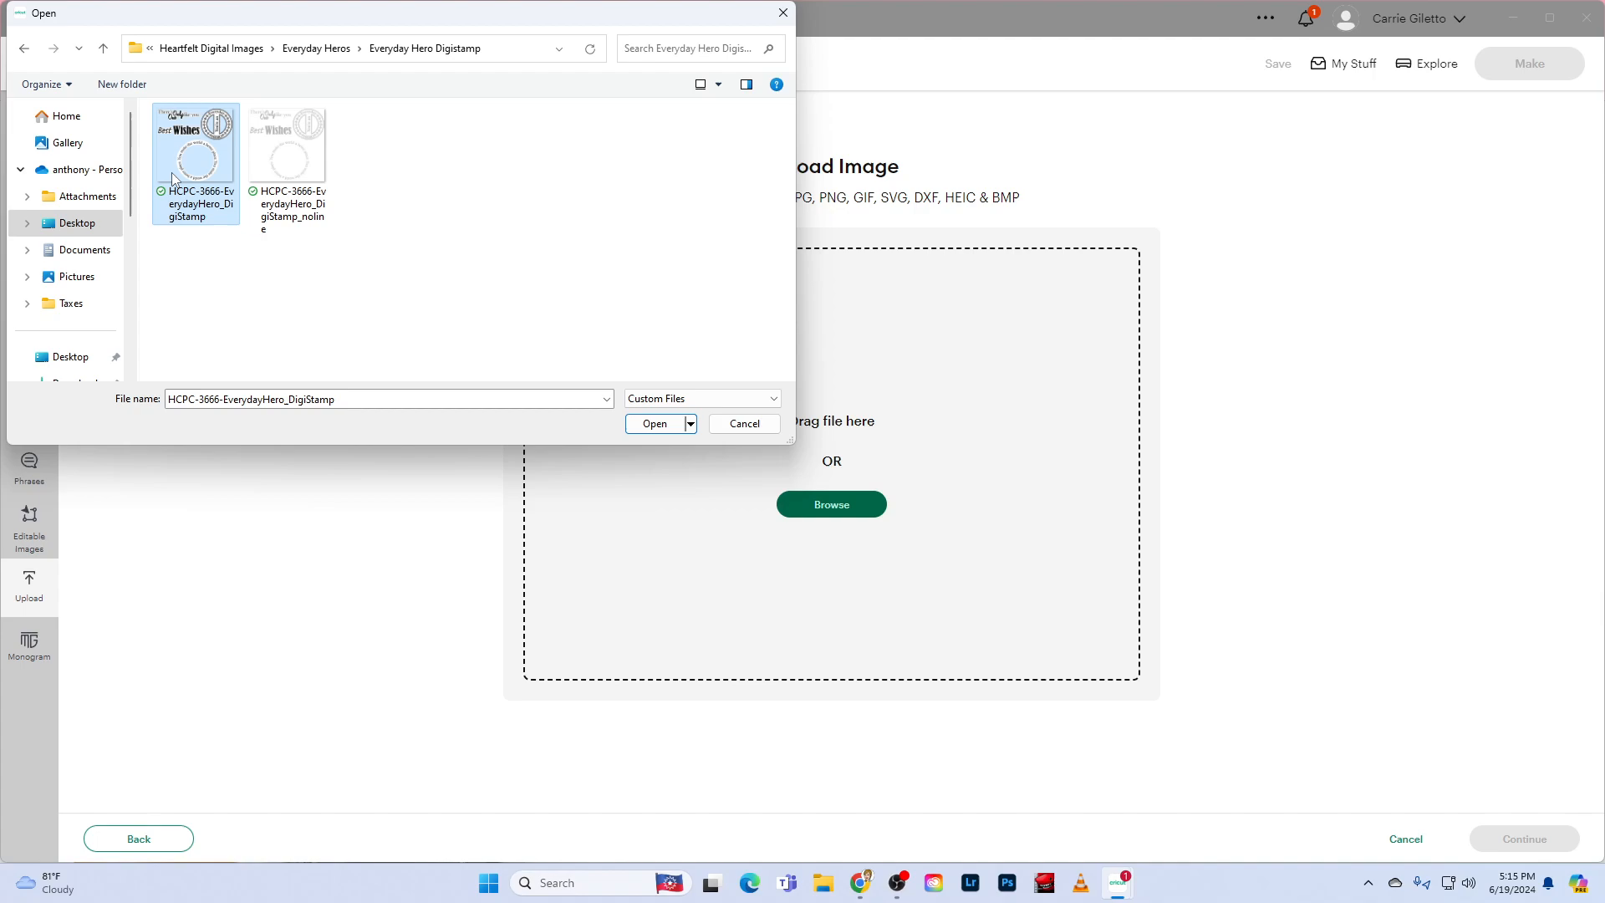
click(657, 425)
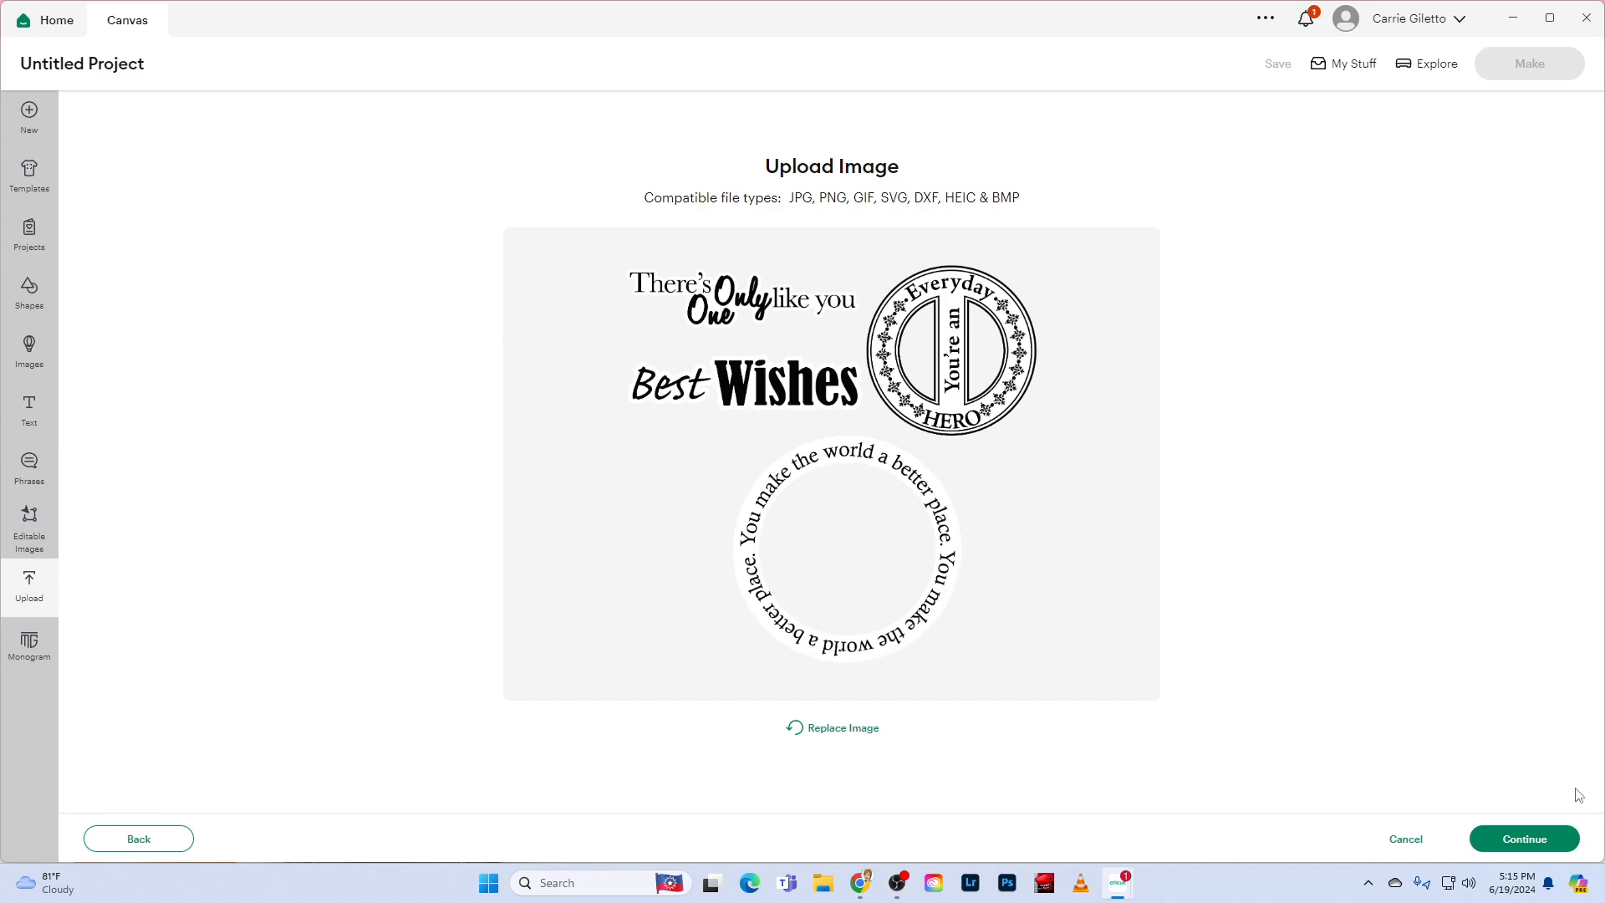
- Accept the stamp image without removing any background and convert the upload to a Flat Graphic
click(1531, 847)
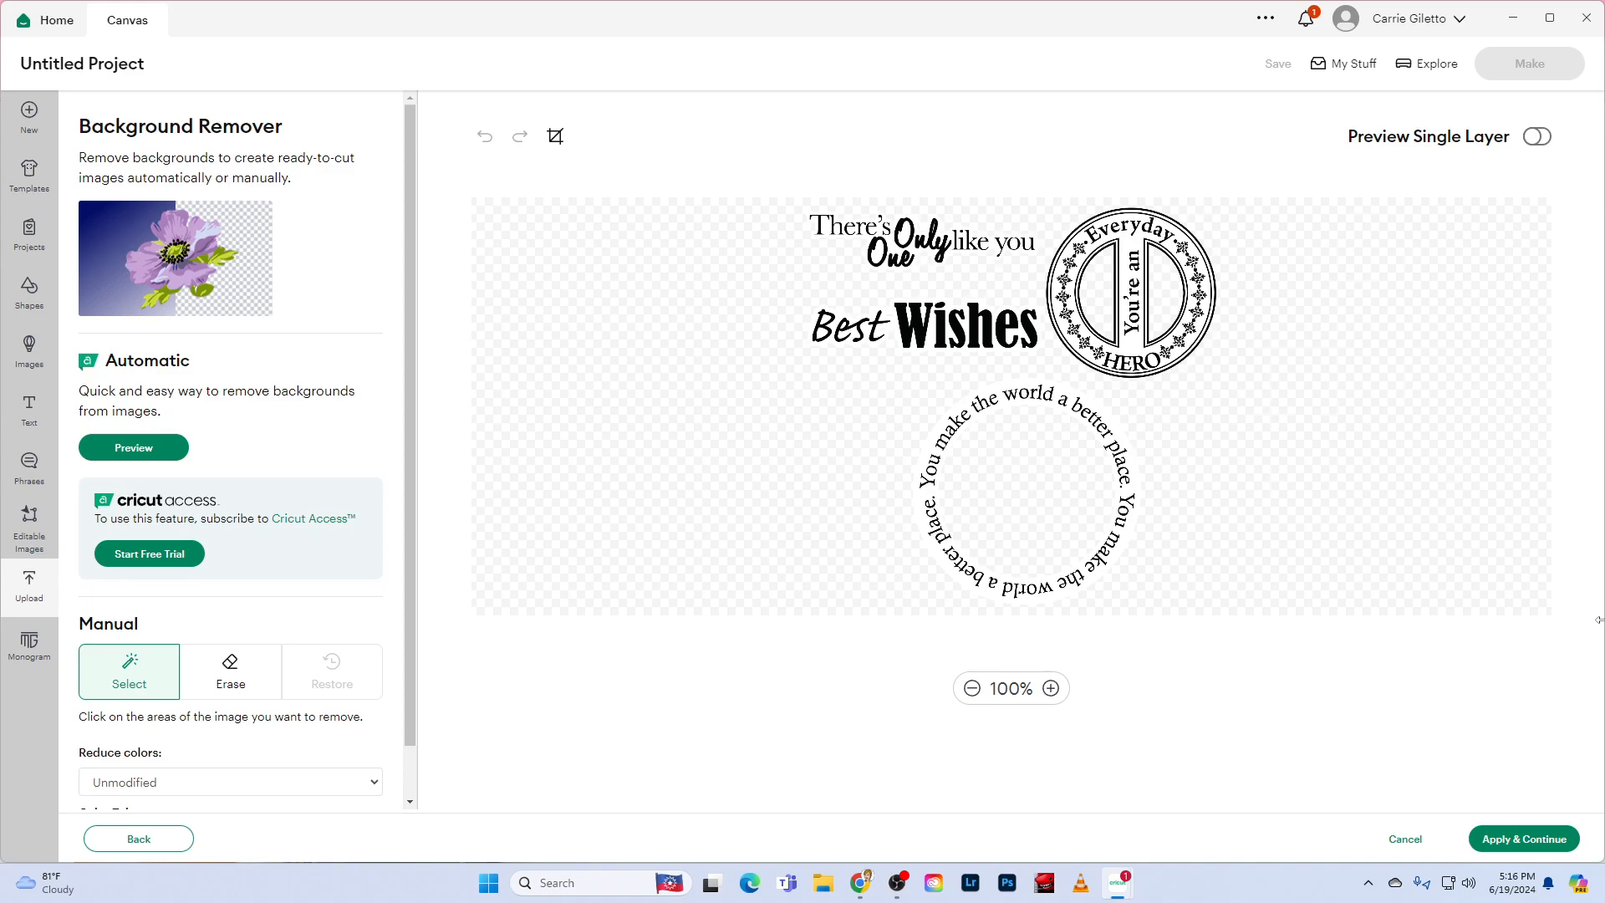
click(1537, 839)
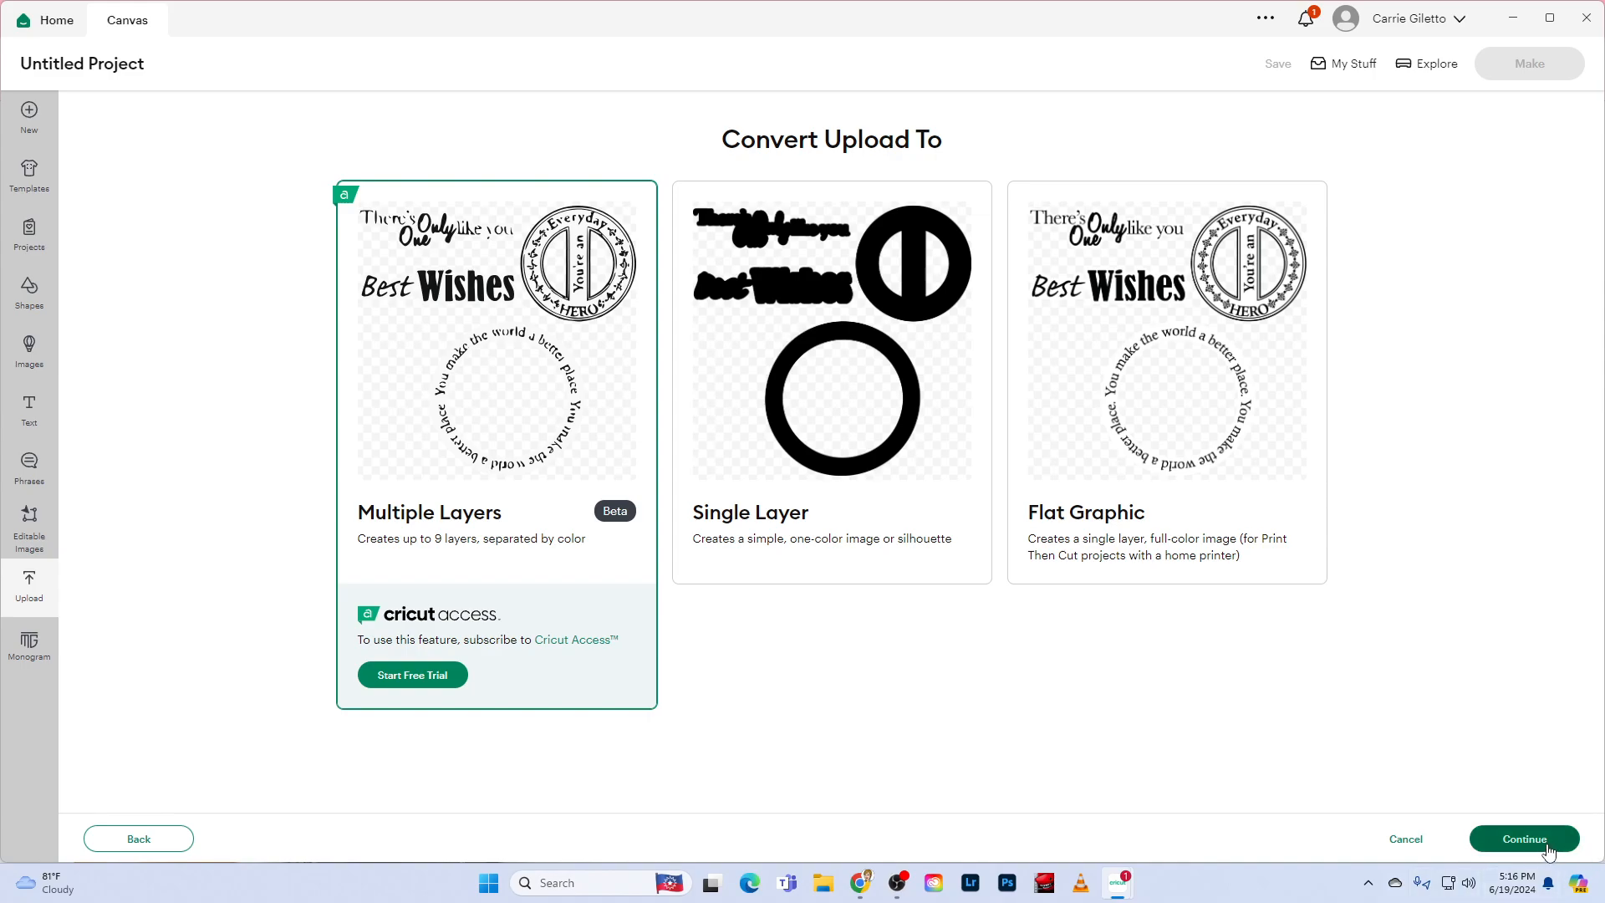
click(1202, 436)
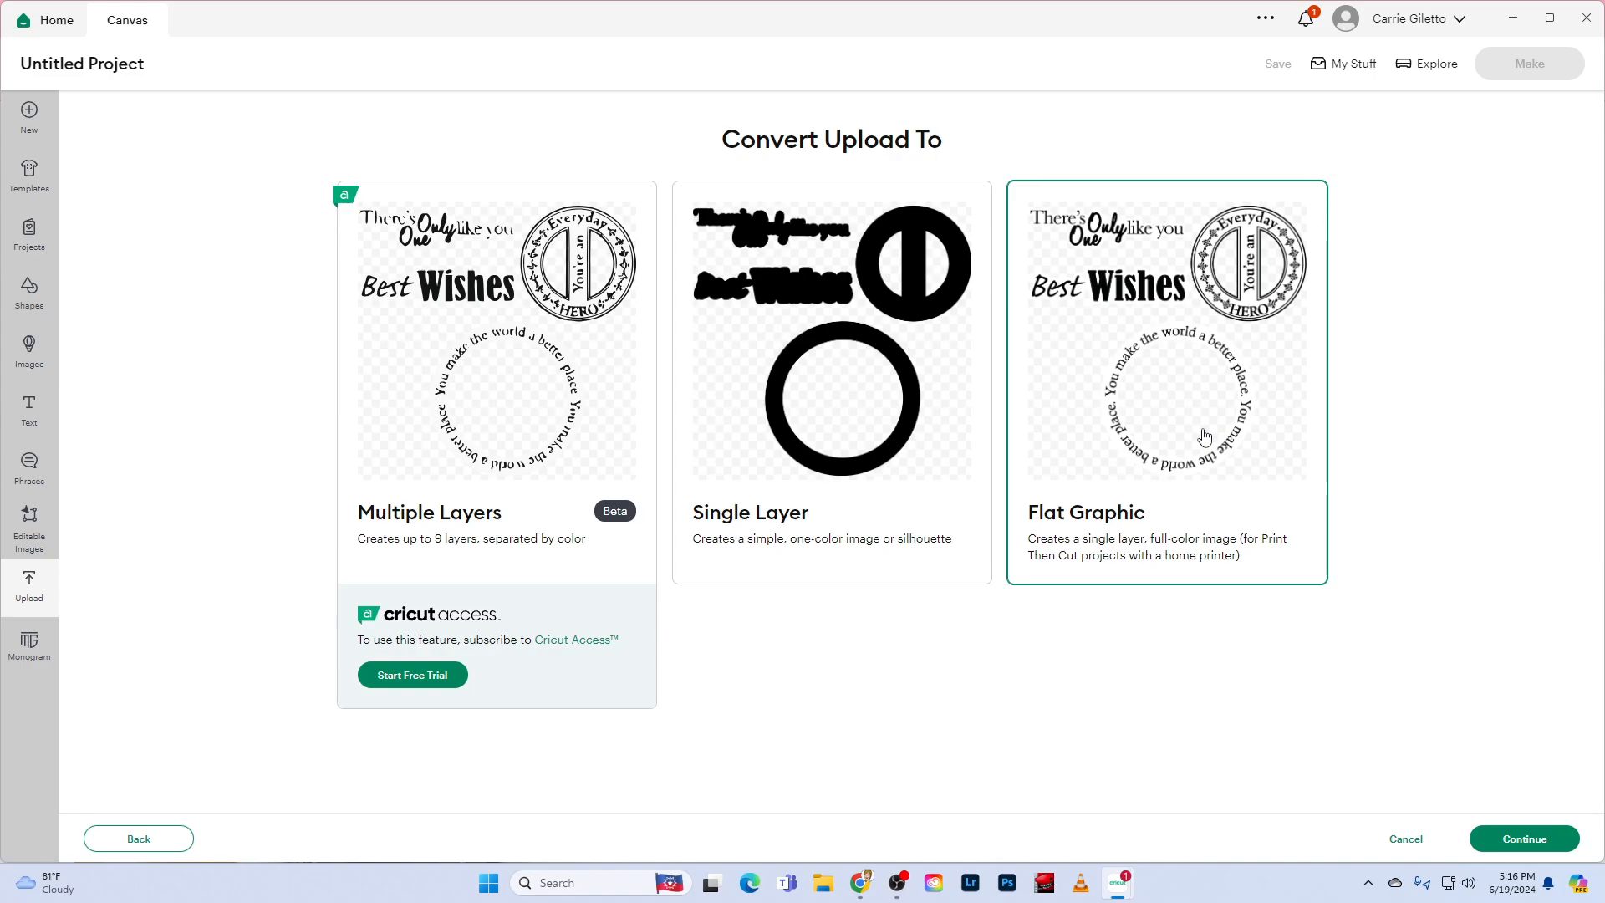
click(1548, 851)
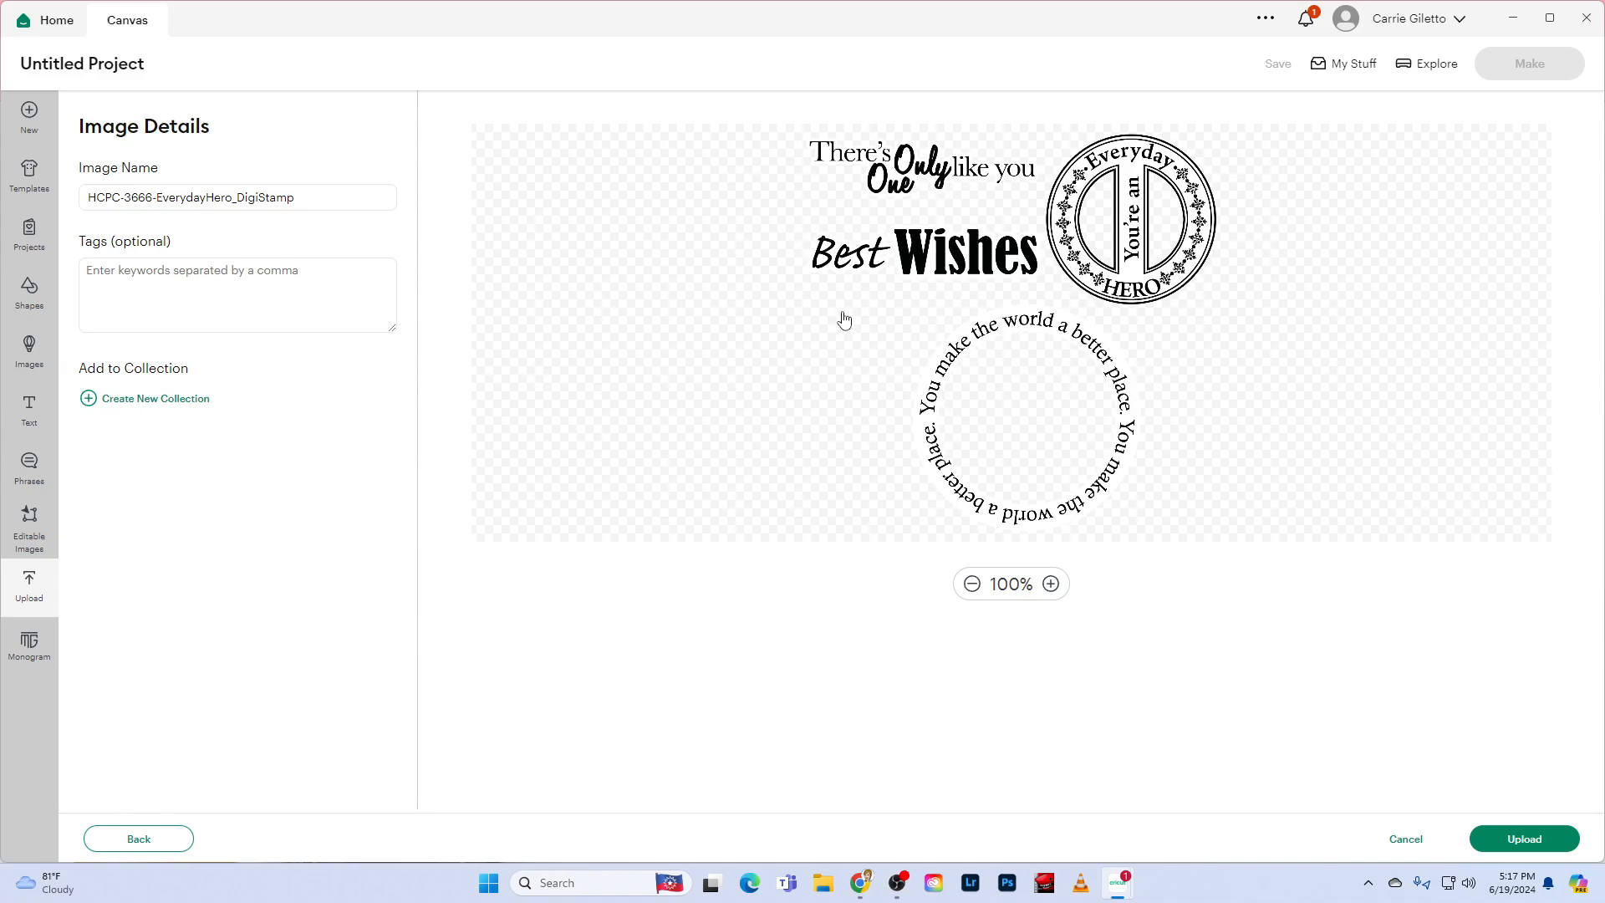
- Tag the image "Hero Stamp" and upload it to the project canvas
click(132, 285)
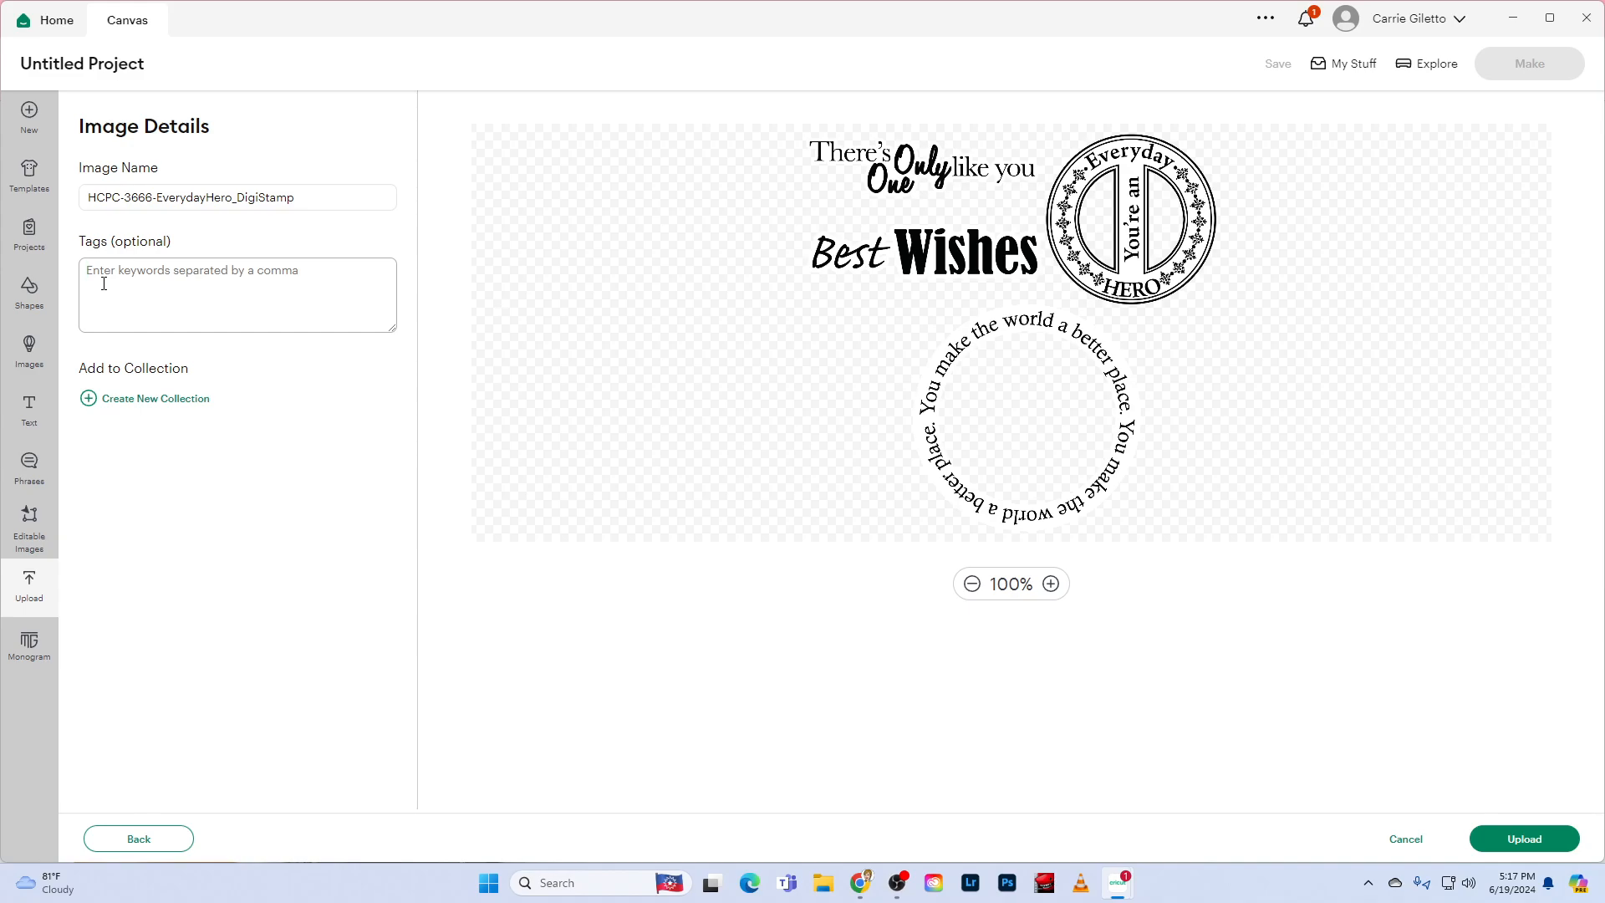
text(Hero Stamp)
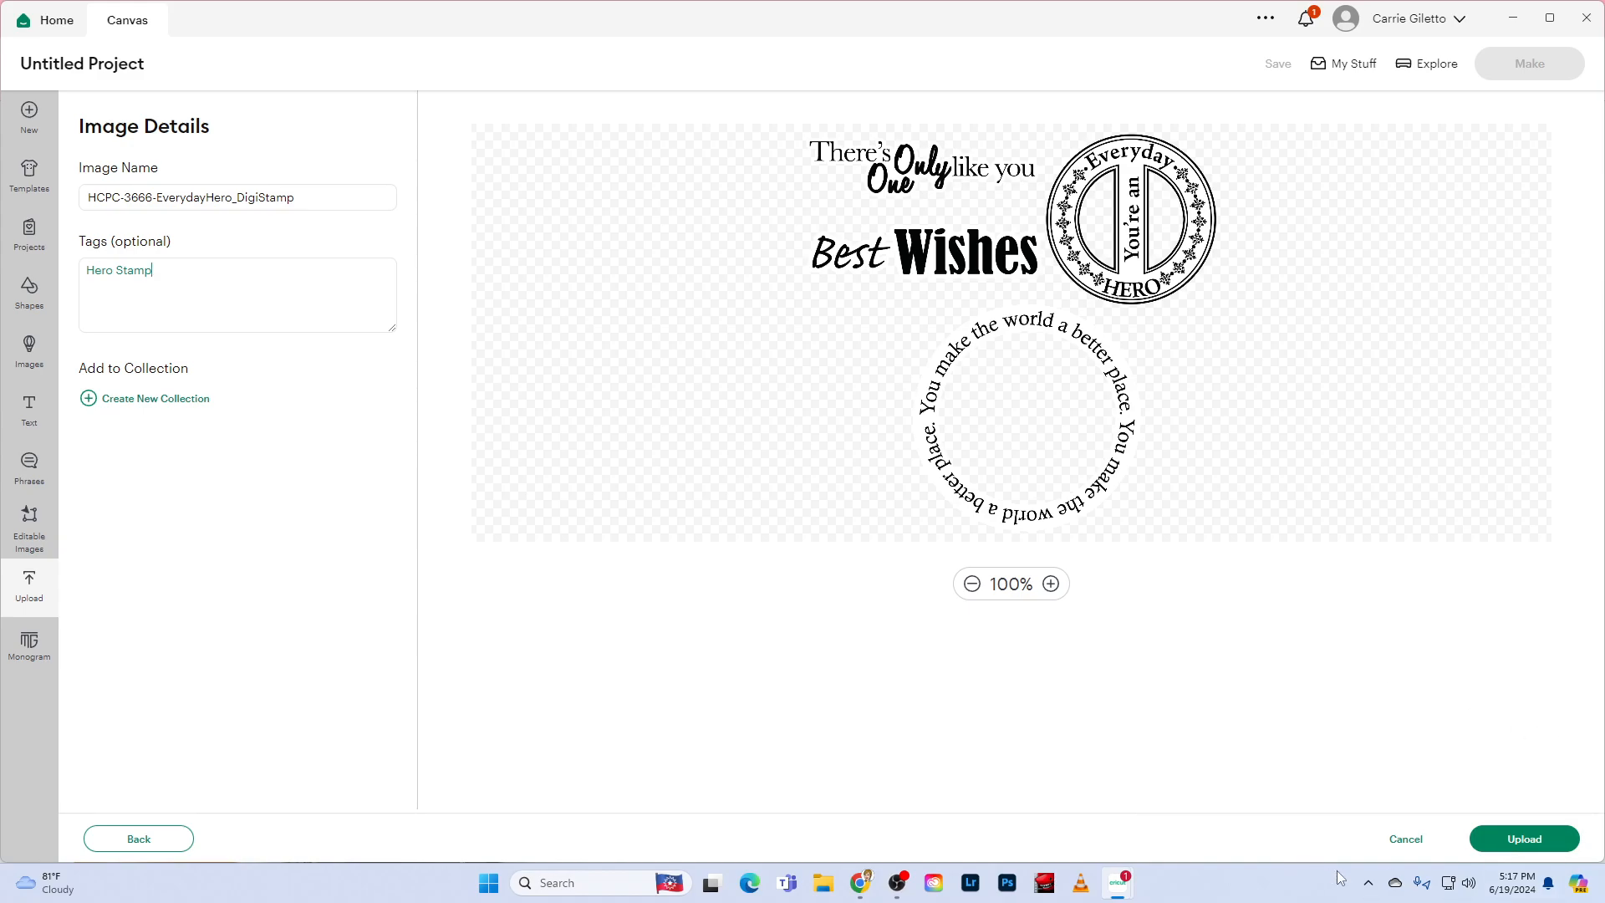
click(1529, 846)
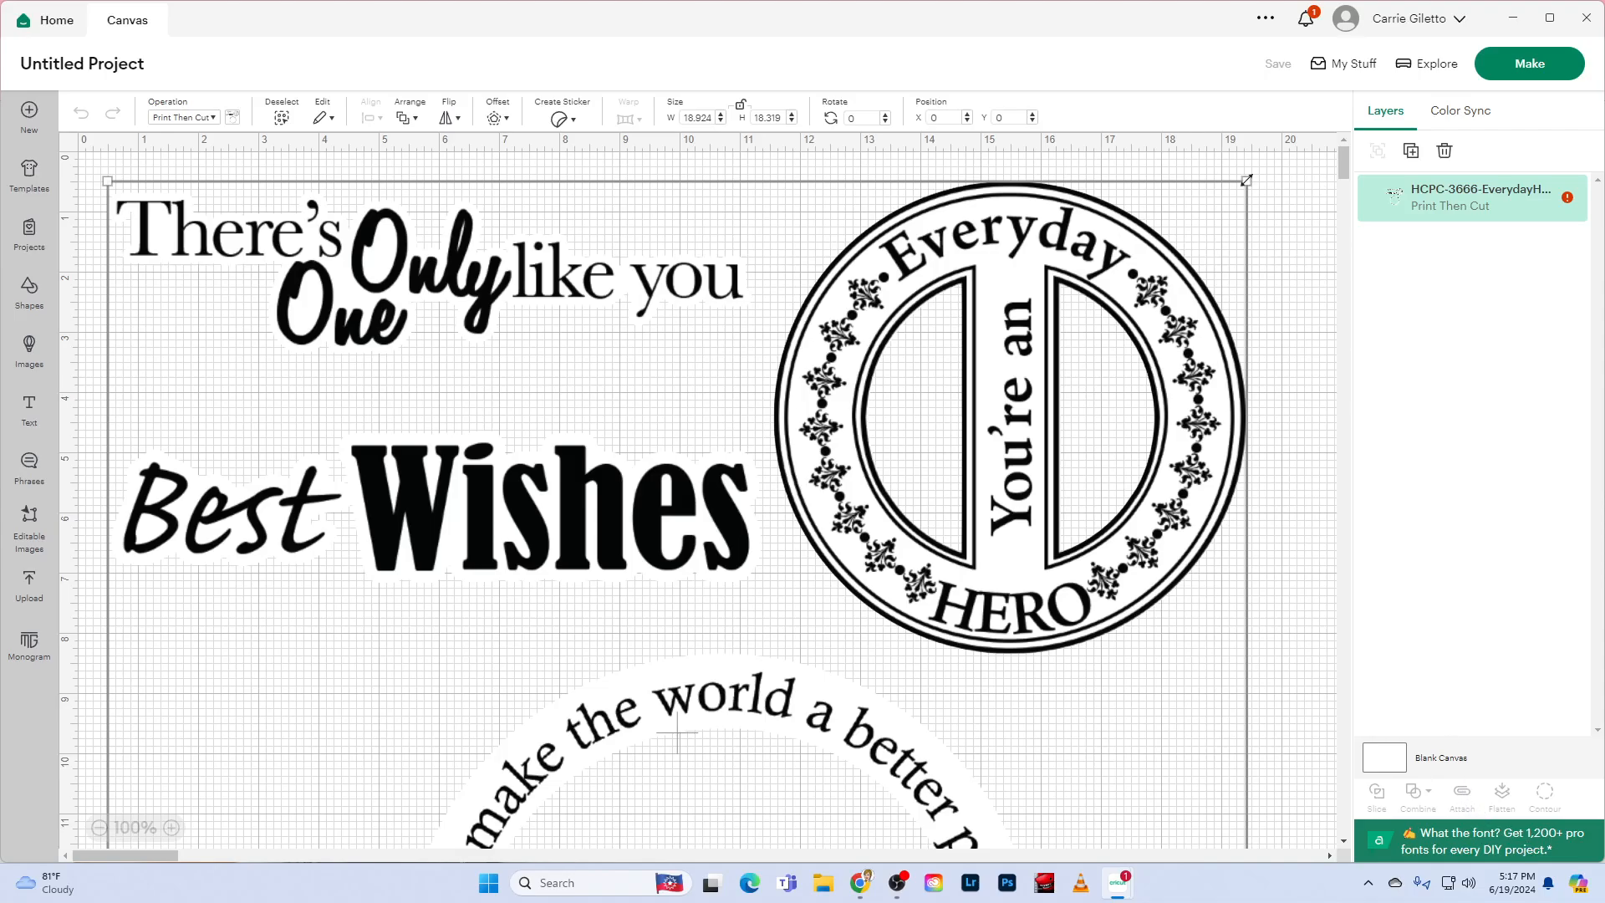
- Shrink the stamp set image to about 6.78 in x 6.56 in and move it against the canvas's left edge
drag(1246, 179, 448, 616)
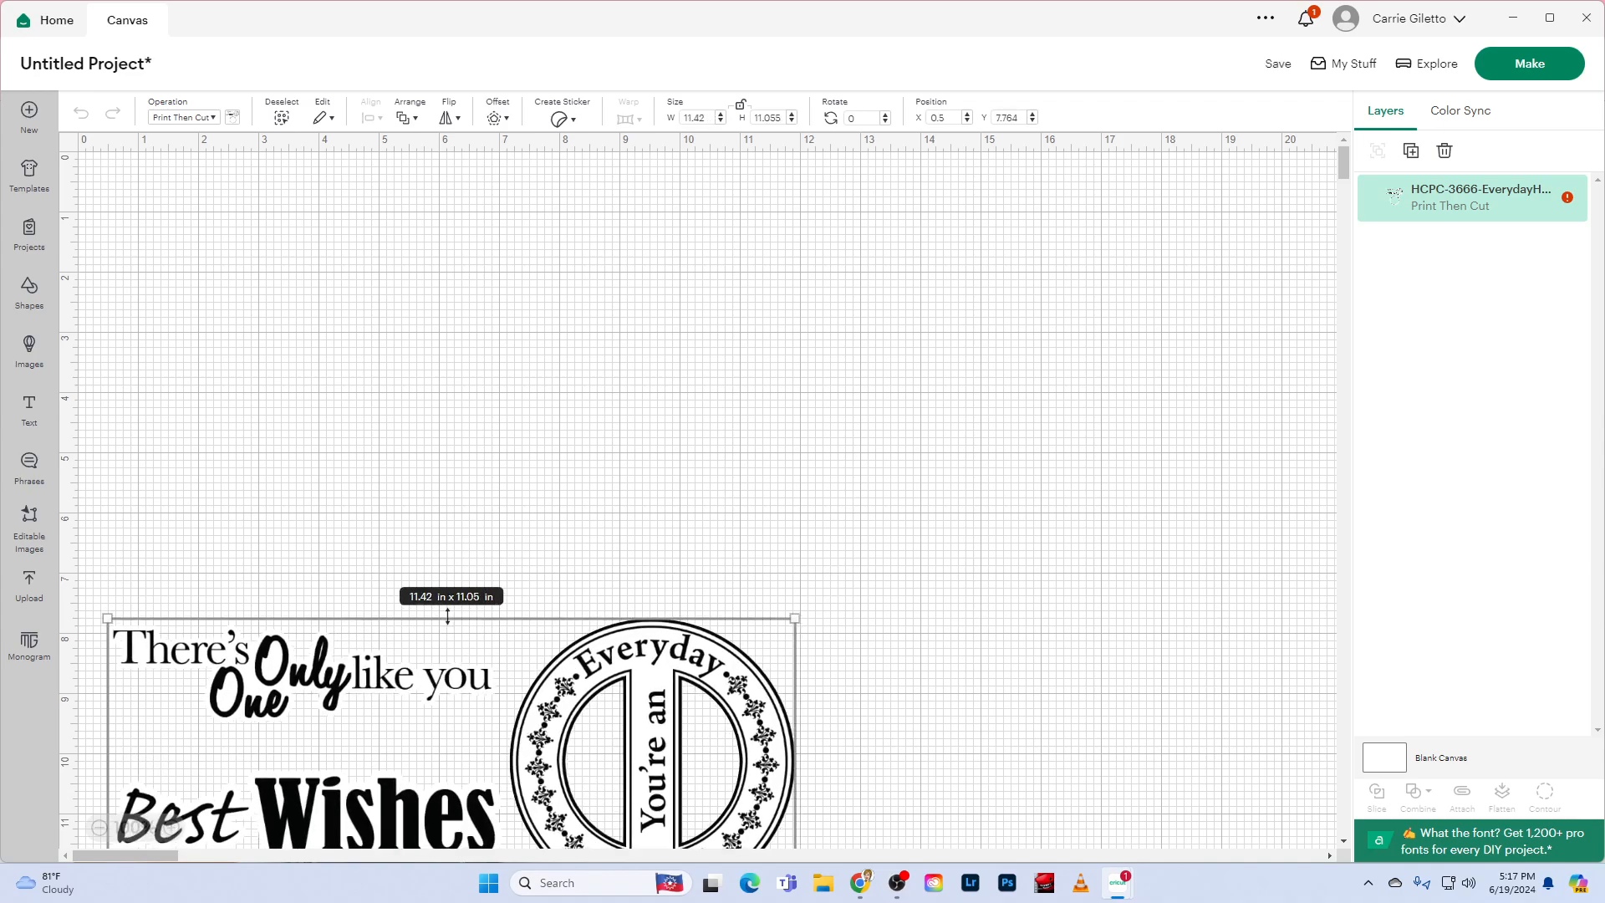
scroll(713, 527, down, 5)
scroll(883, 499, down, 1)
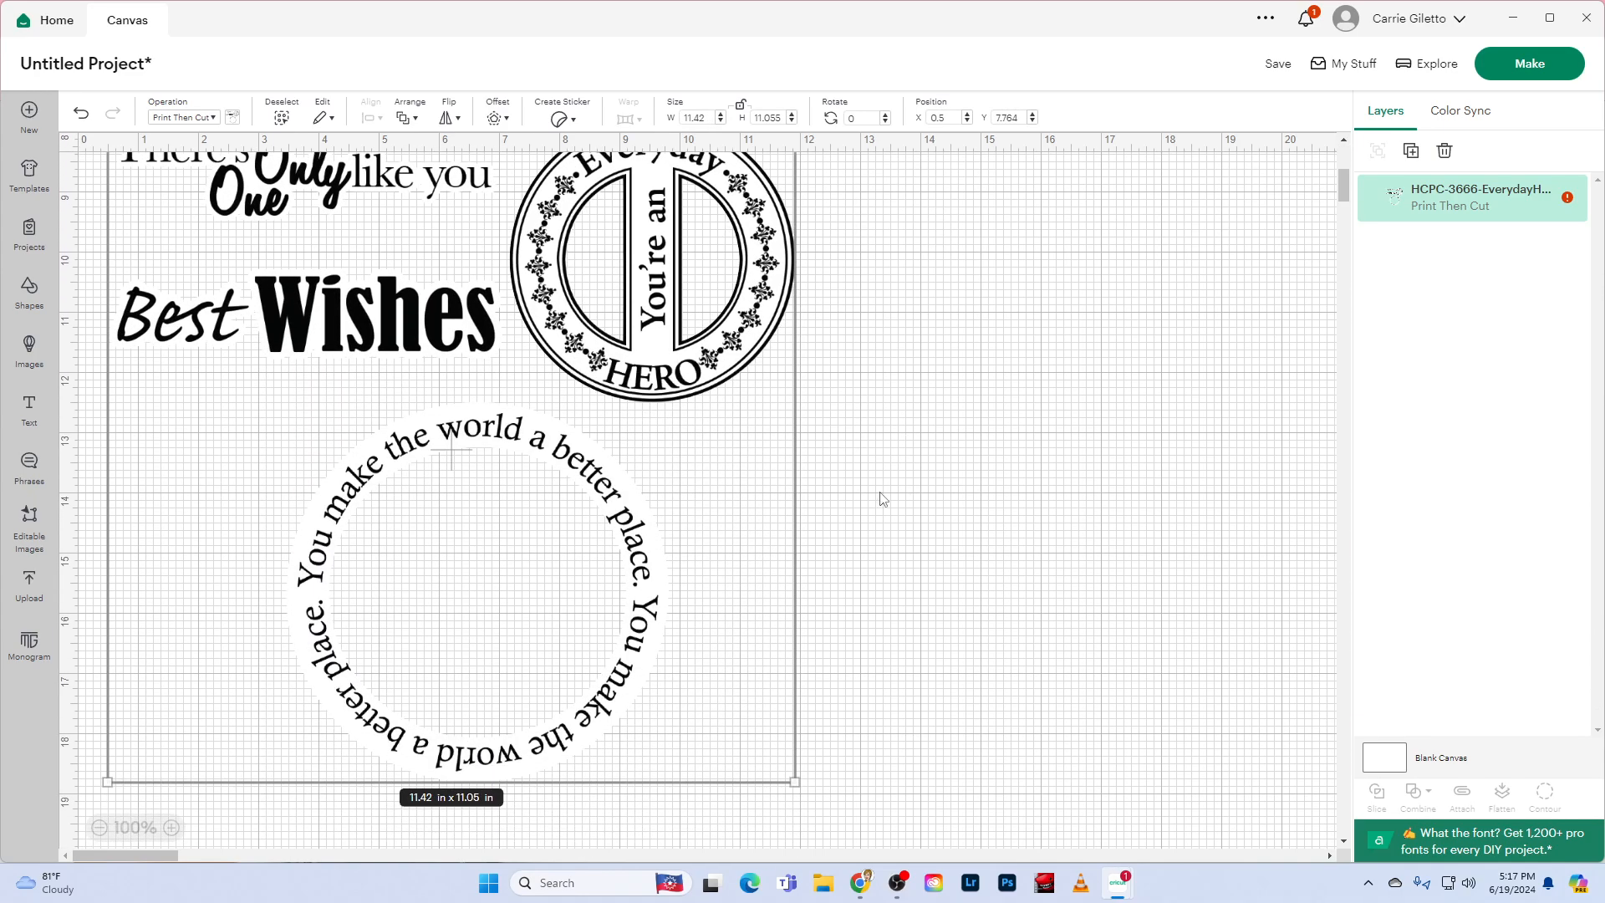
scroll(845, 507, up, 1)
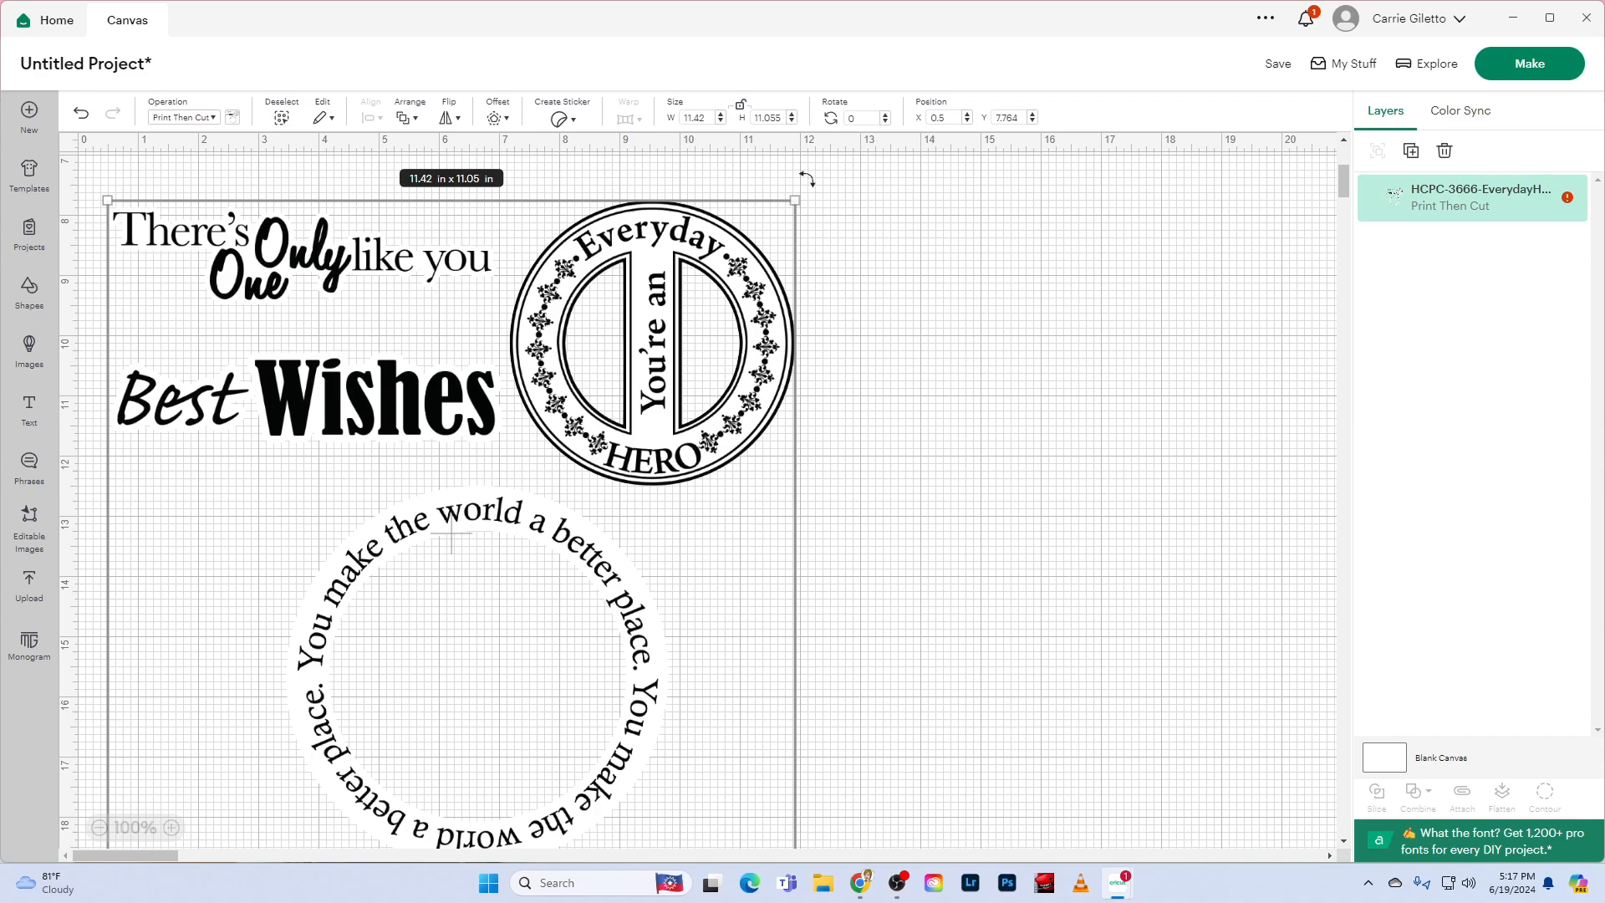
scroll(807, 179, down, 2)
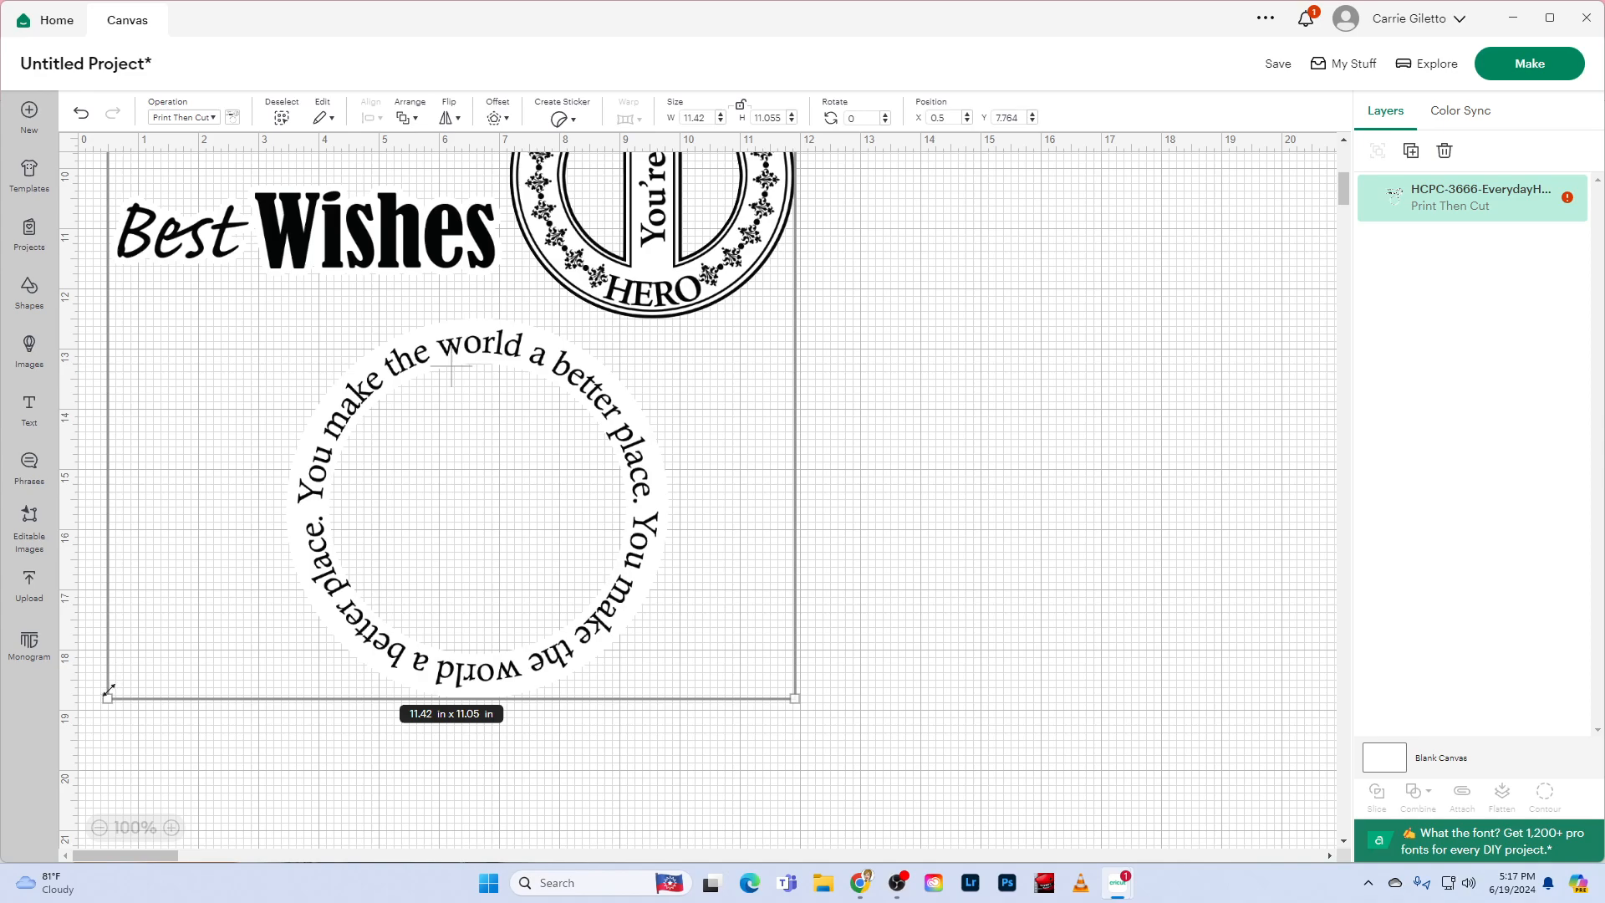
drag(109, 698, 390, 292)
scroll(616, 384, up, 4)
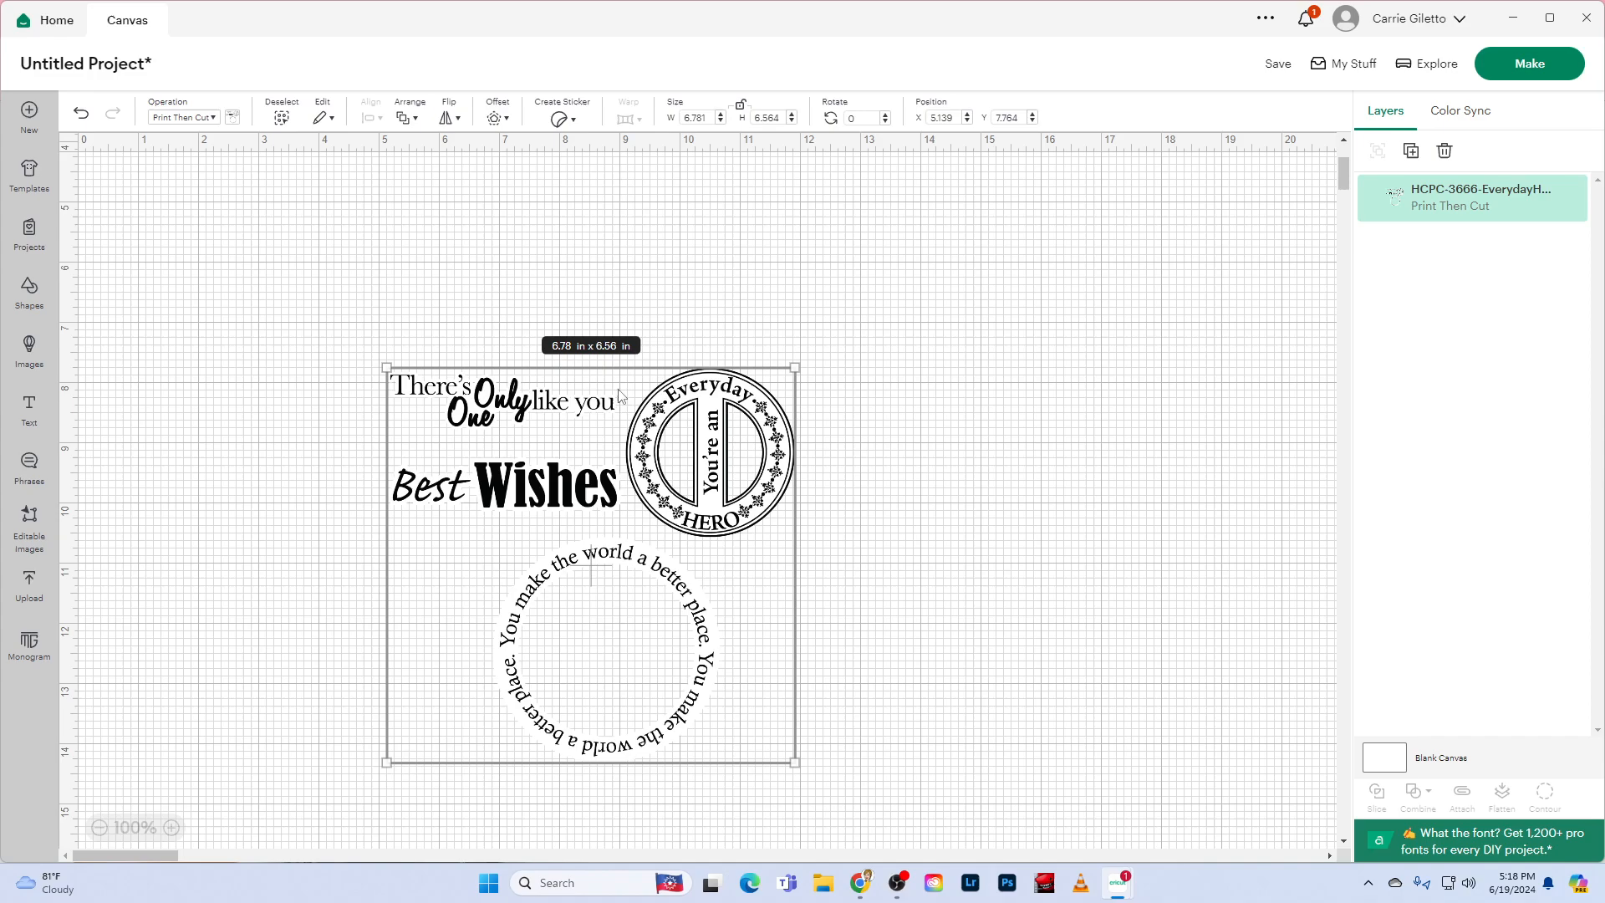
drag(584, 637, 276, 425)
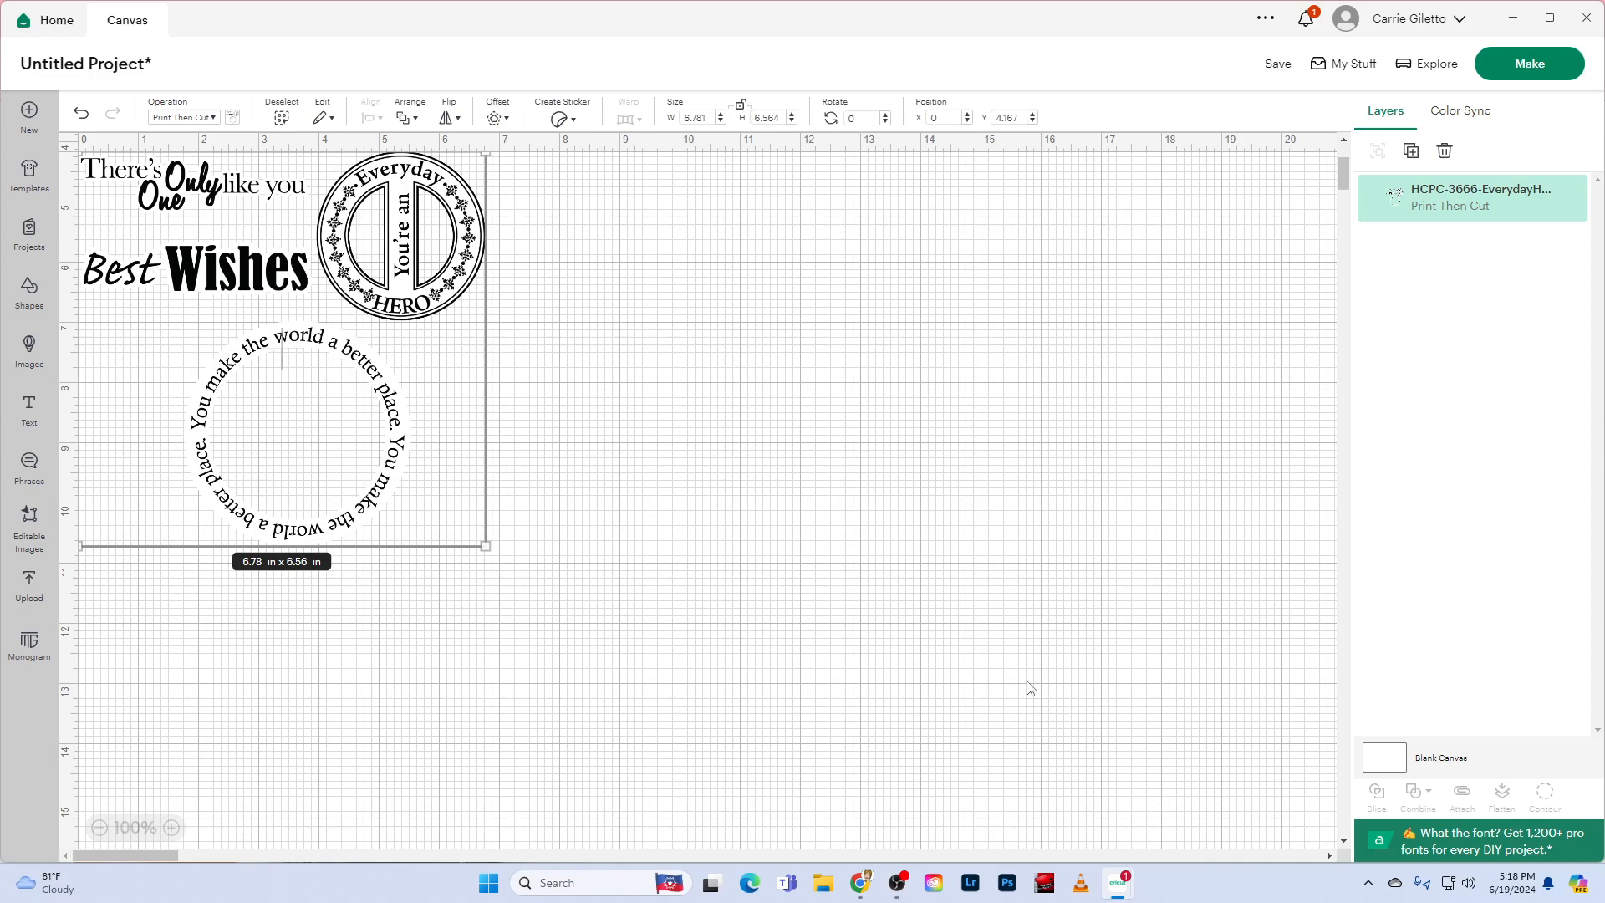
click(925, 627)
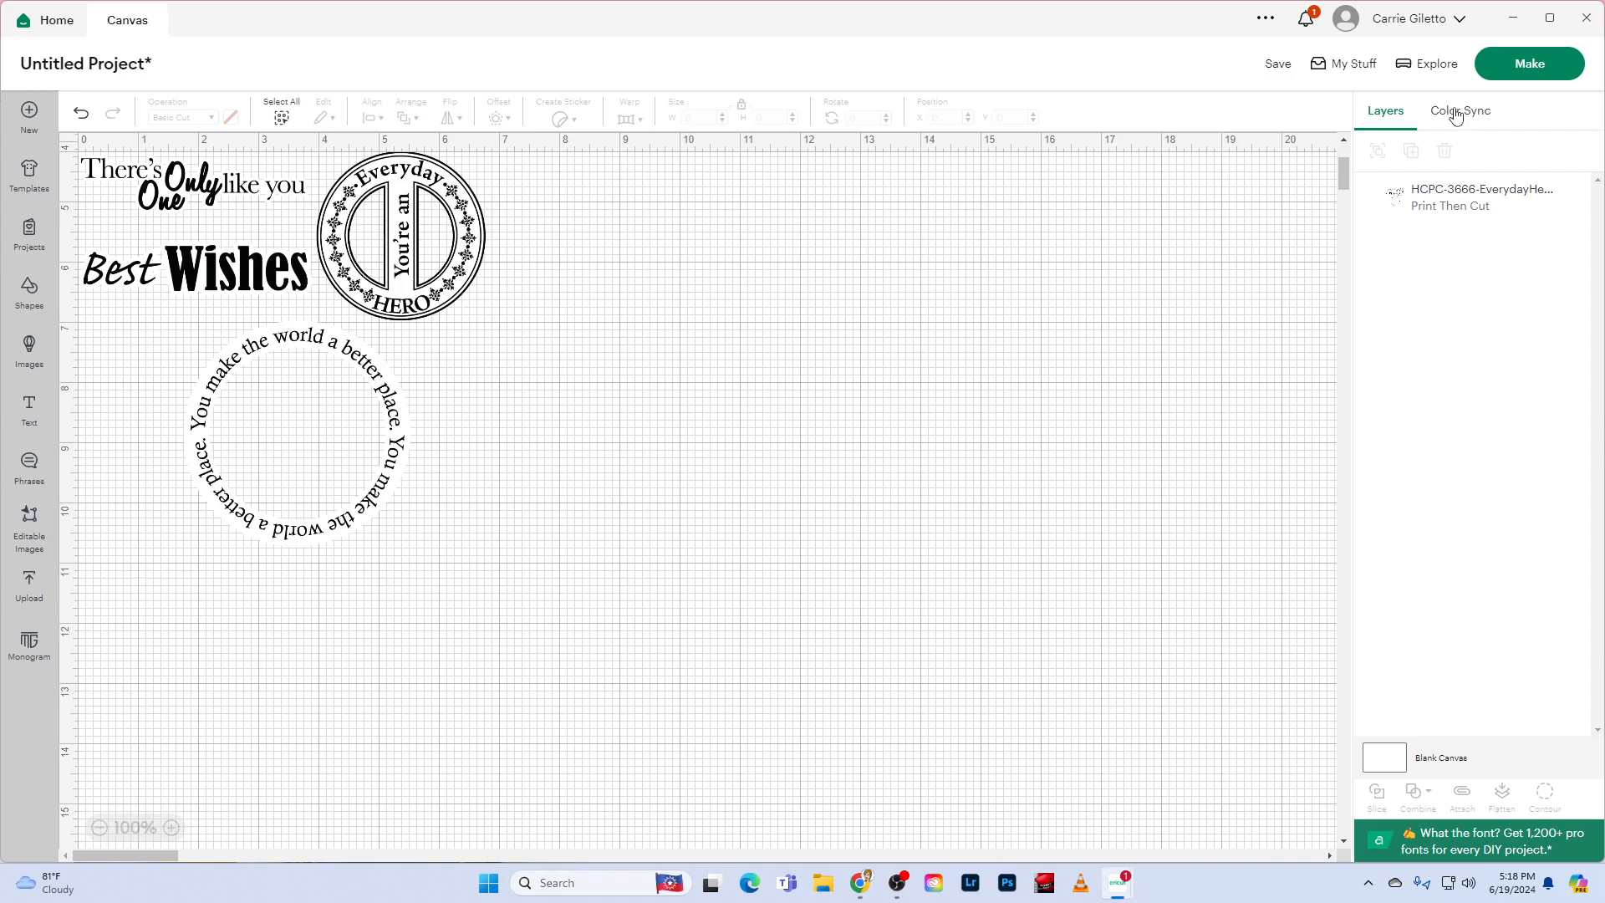
- Proceed to making the project without saving it and accept the Print Then Cut mat layout on 8.5 in x 11 in material
click(1545, 69)
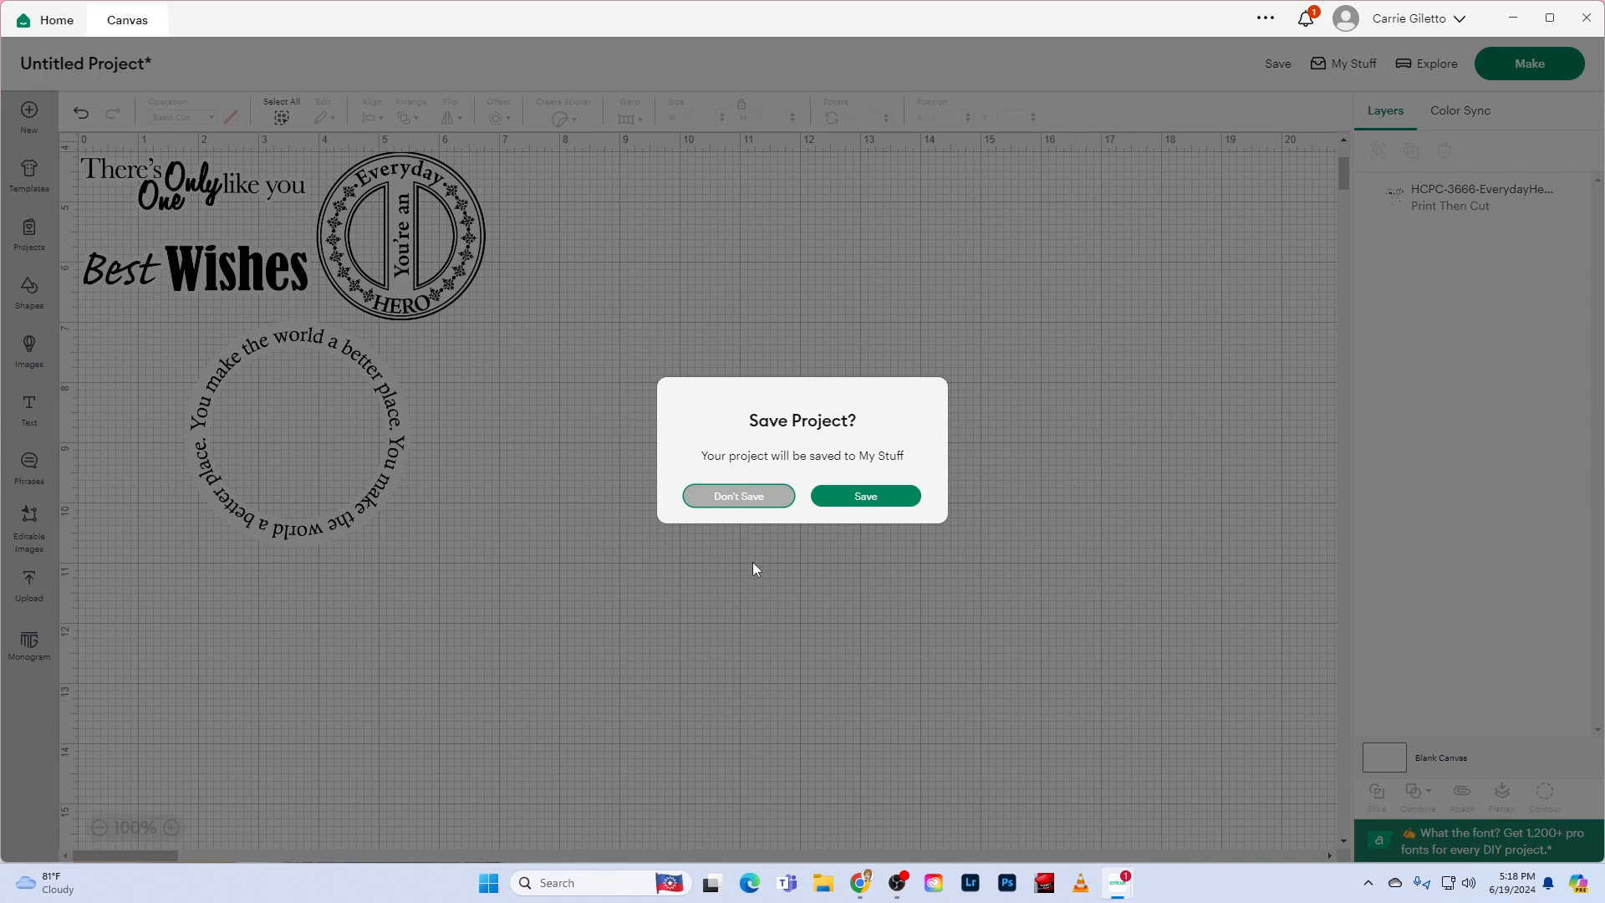
click(720, 496)
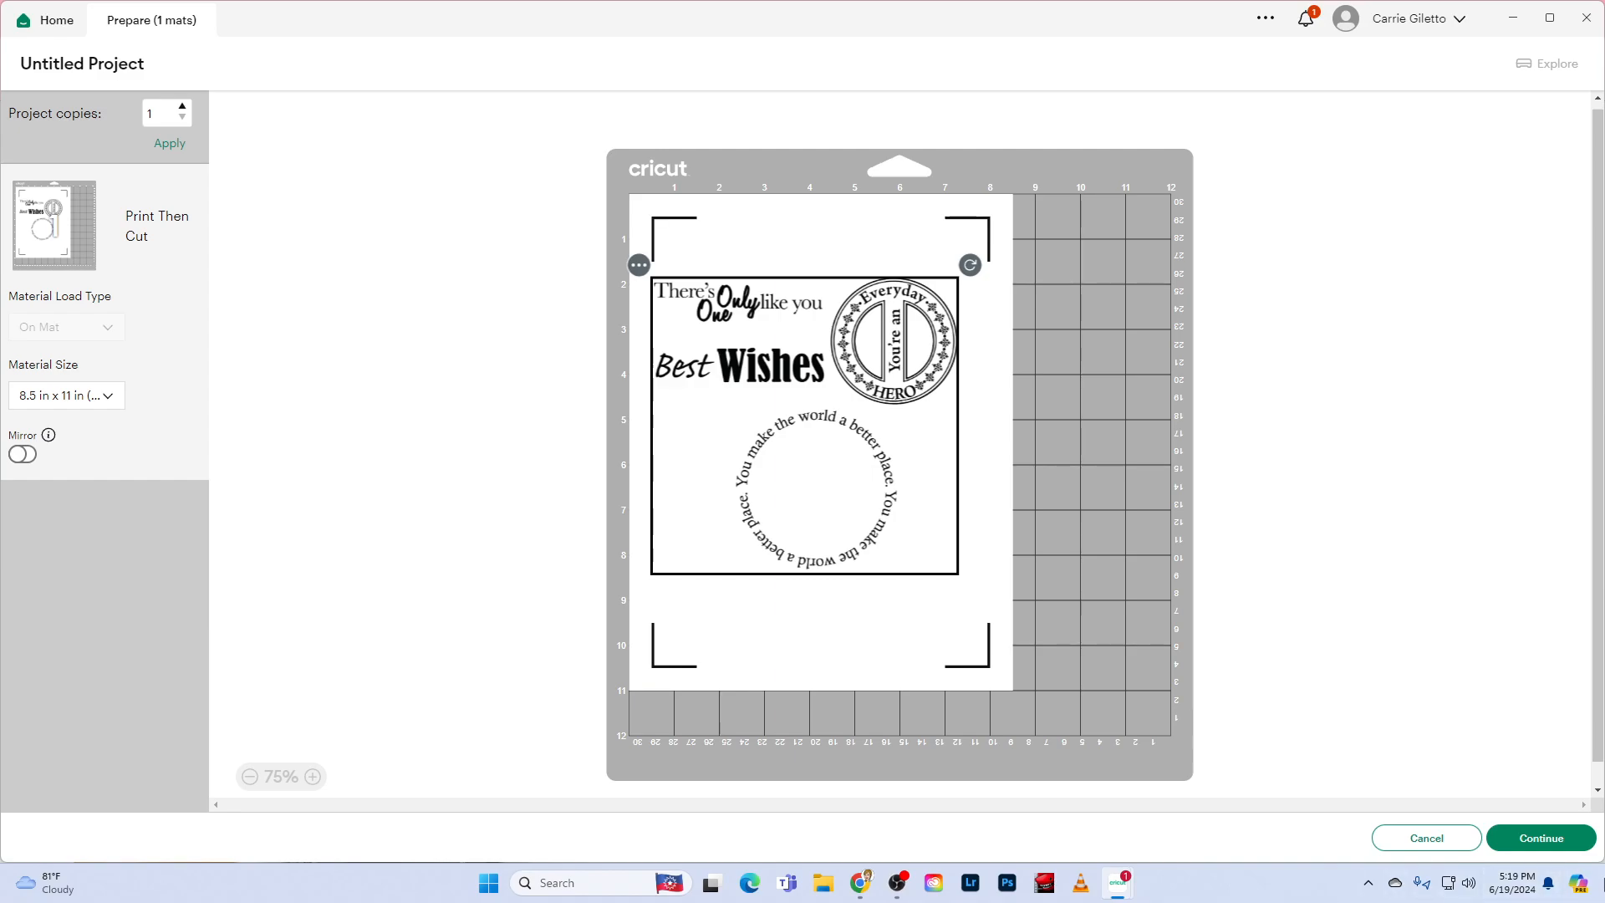
click(1537, 839)
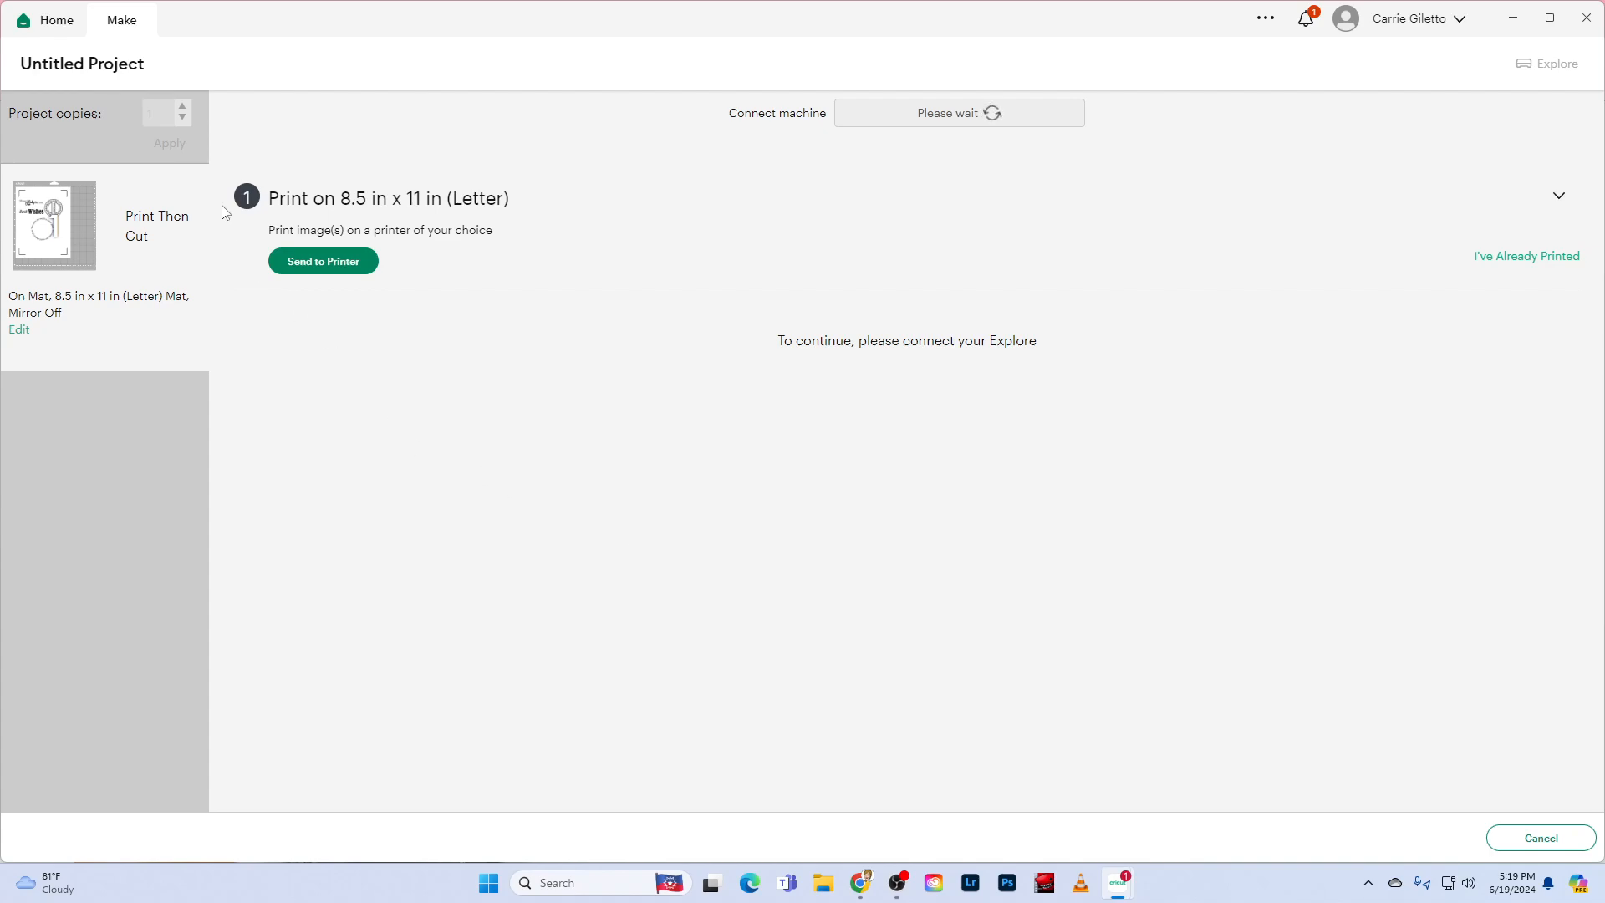
- Print one copy of the stamp sheet with bleed on the Brother HL-L8360CDW series Printer
click(337, 272)
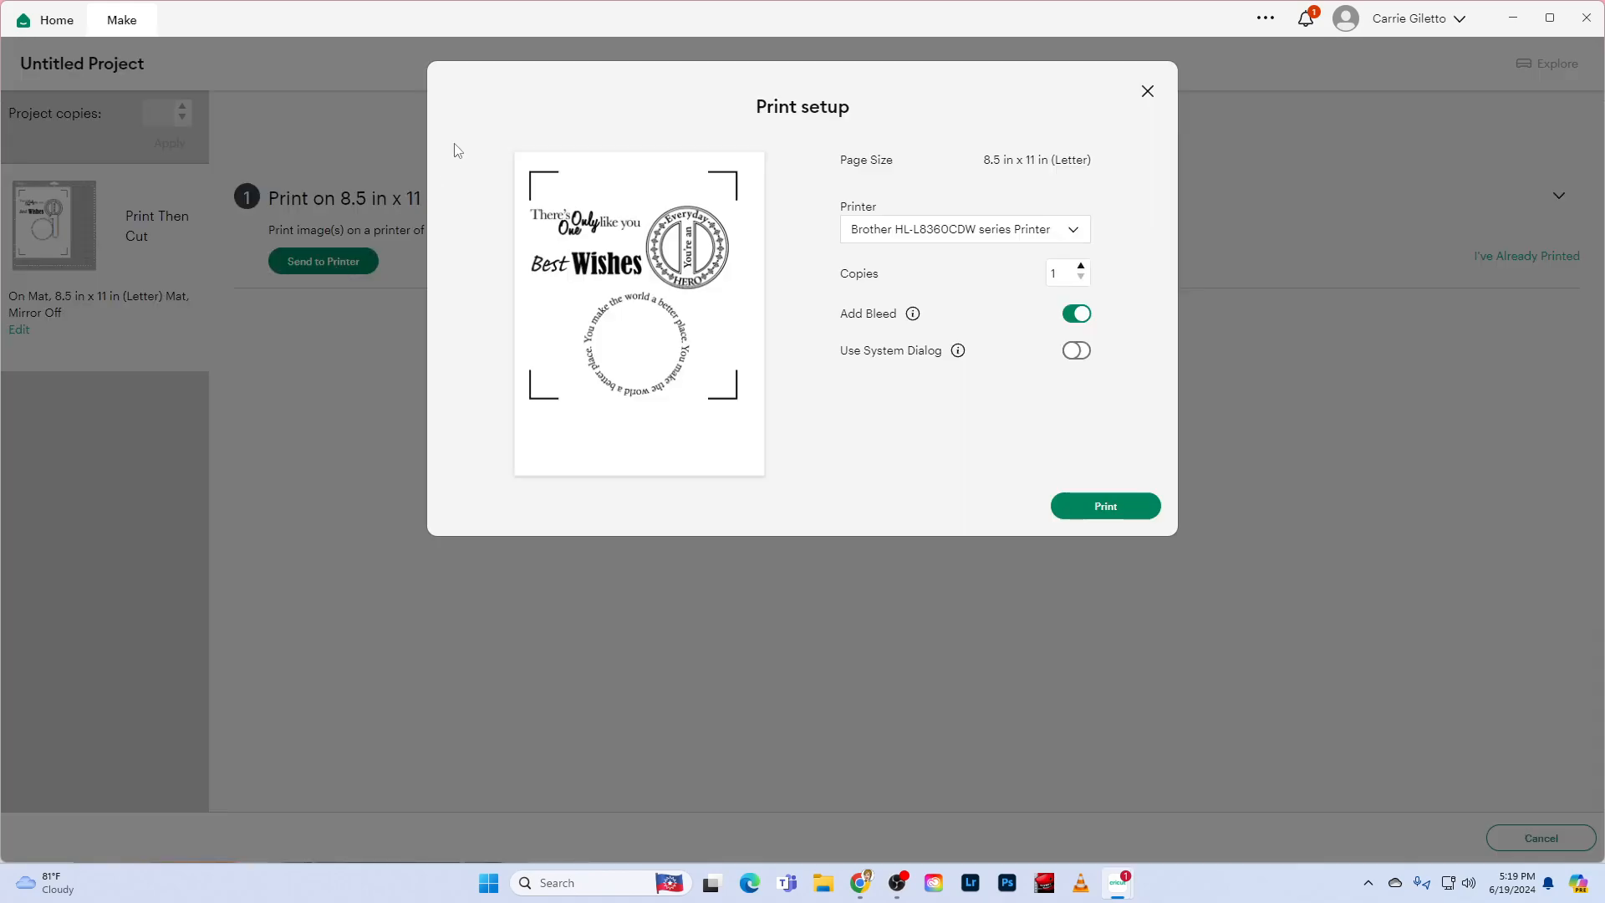
click(1070, 231)
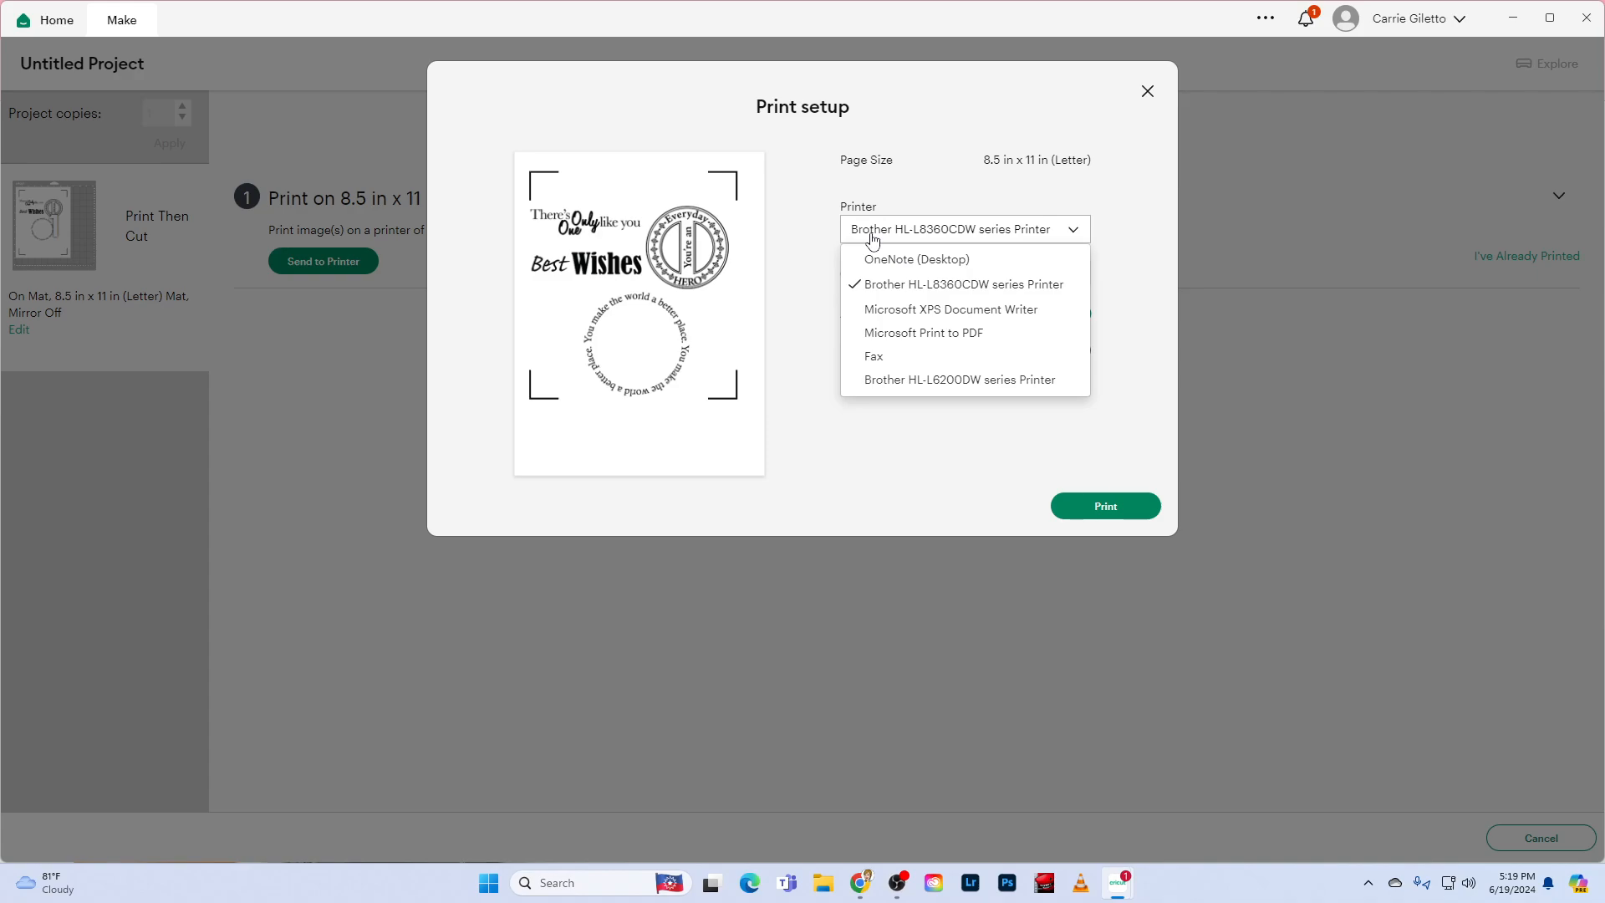
click(966, 238)
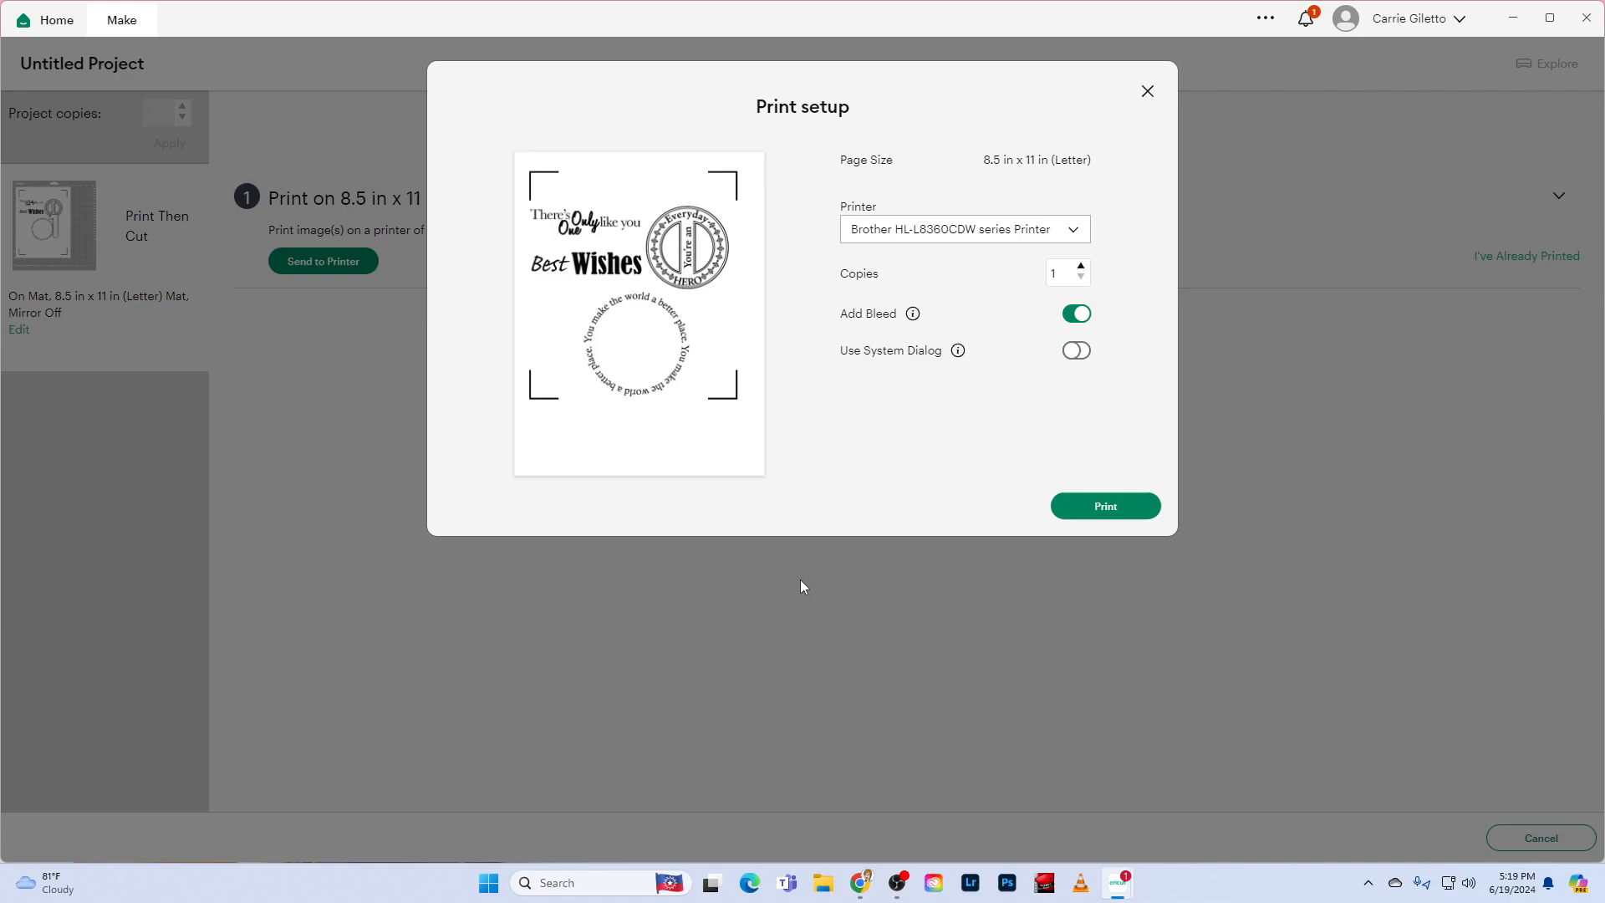
click(1113, 514)
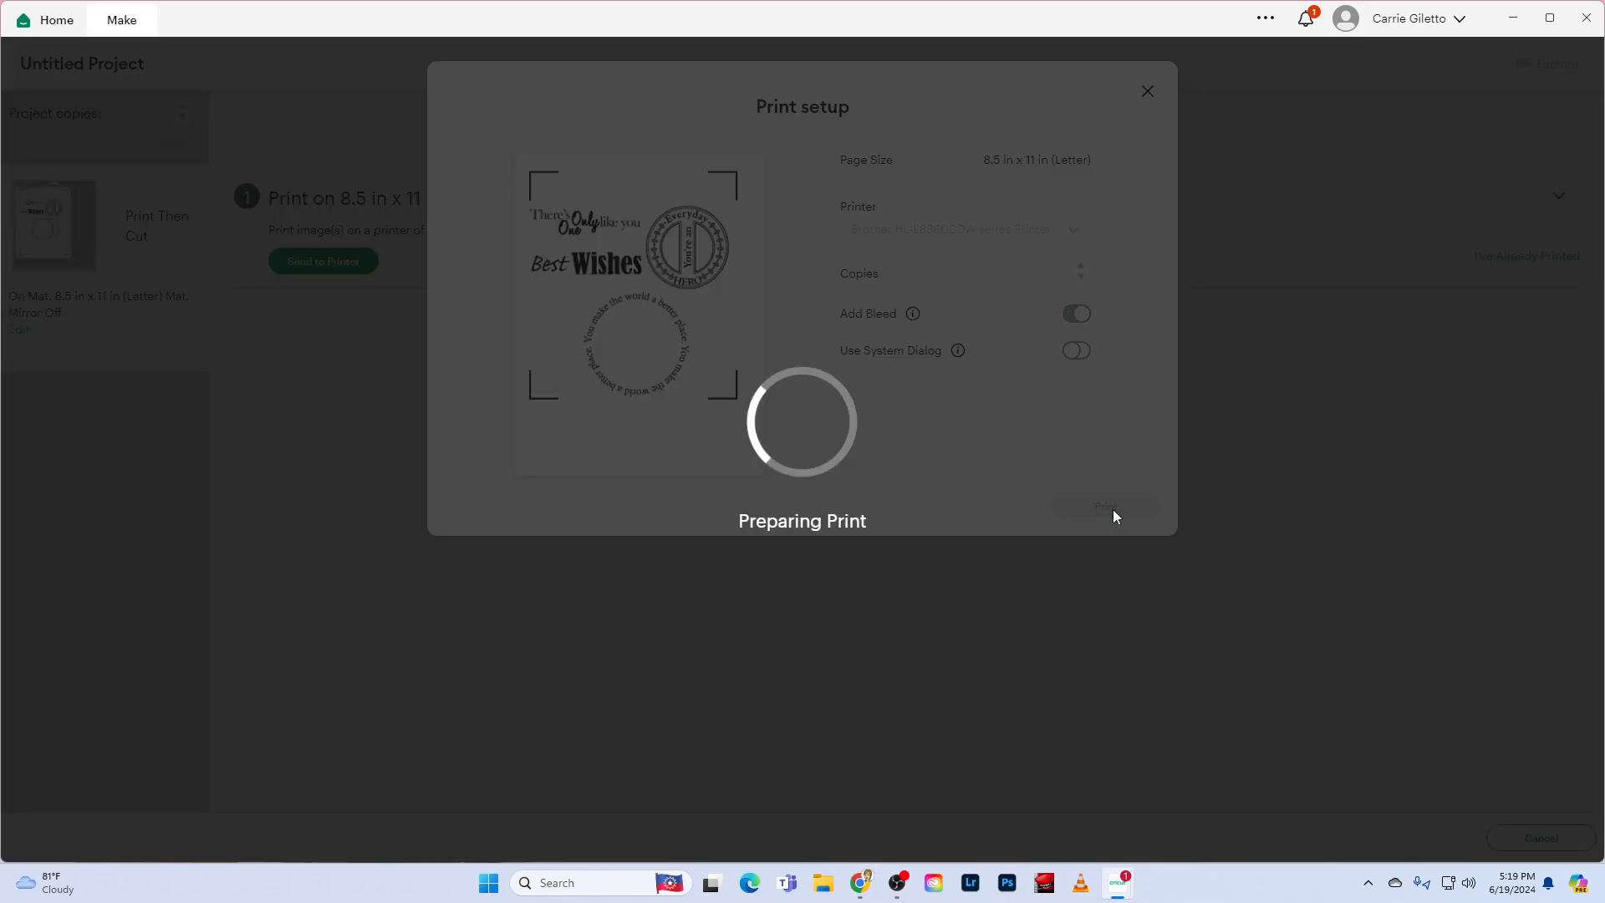
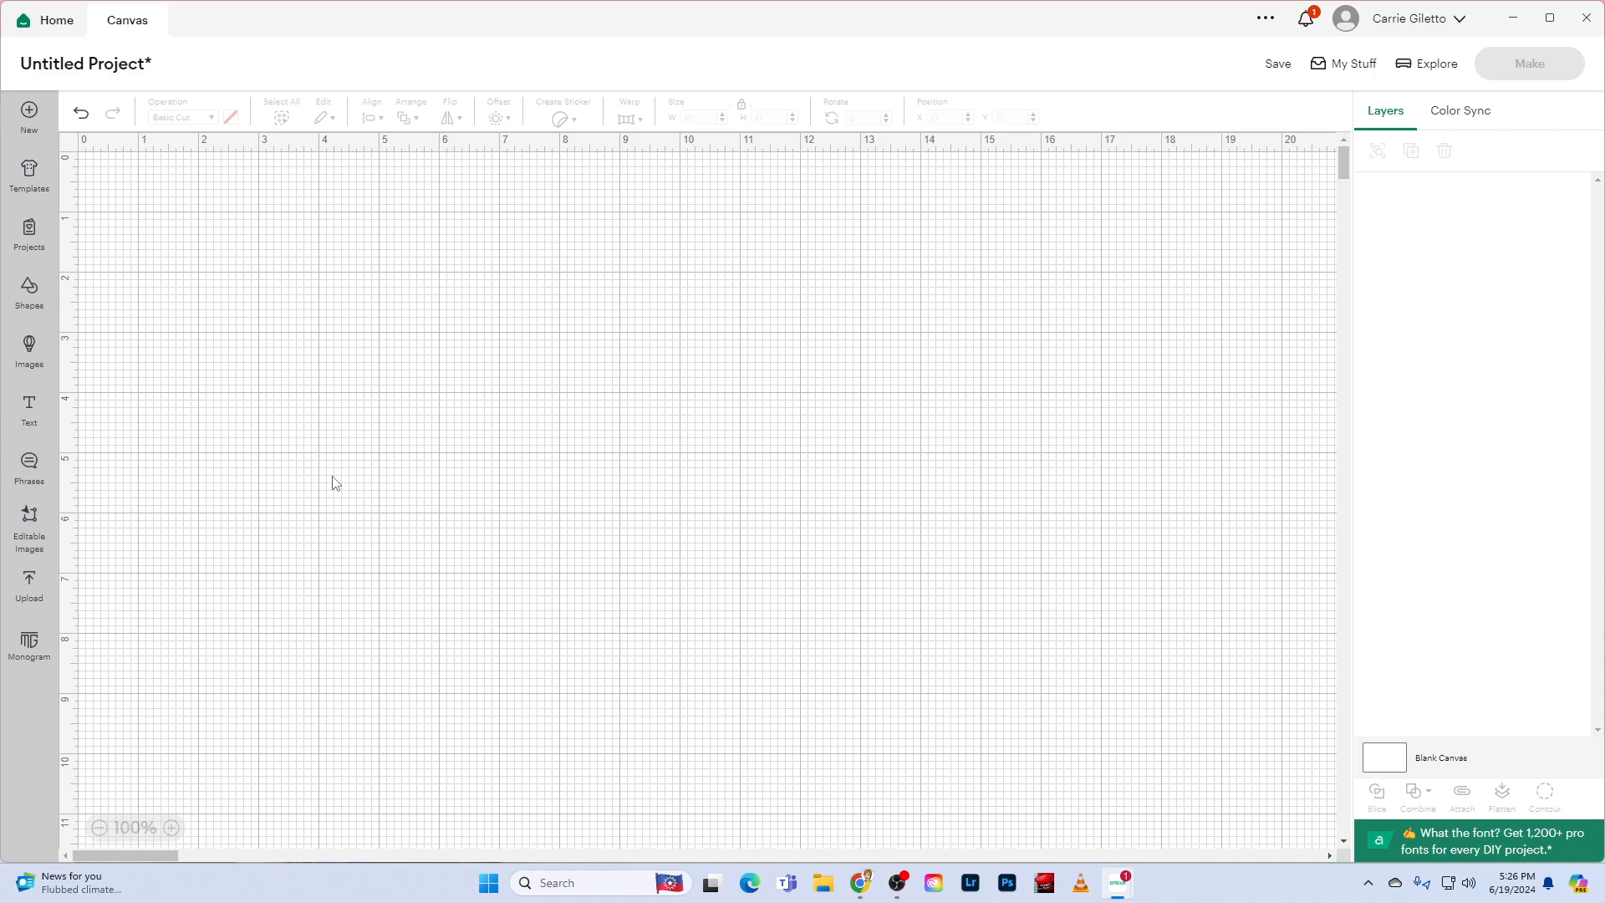
- Open the recent image uploads and select the sailing ship image
click(30, 587)
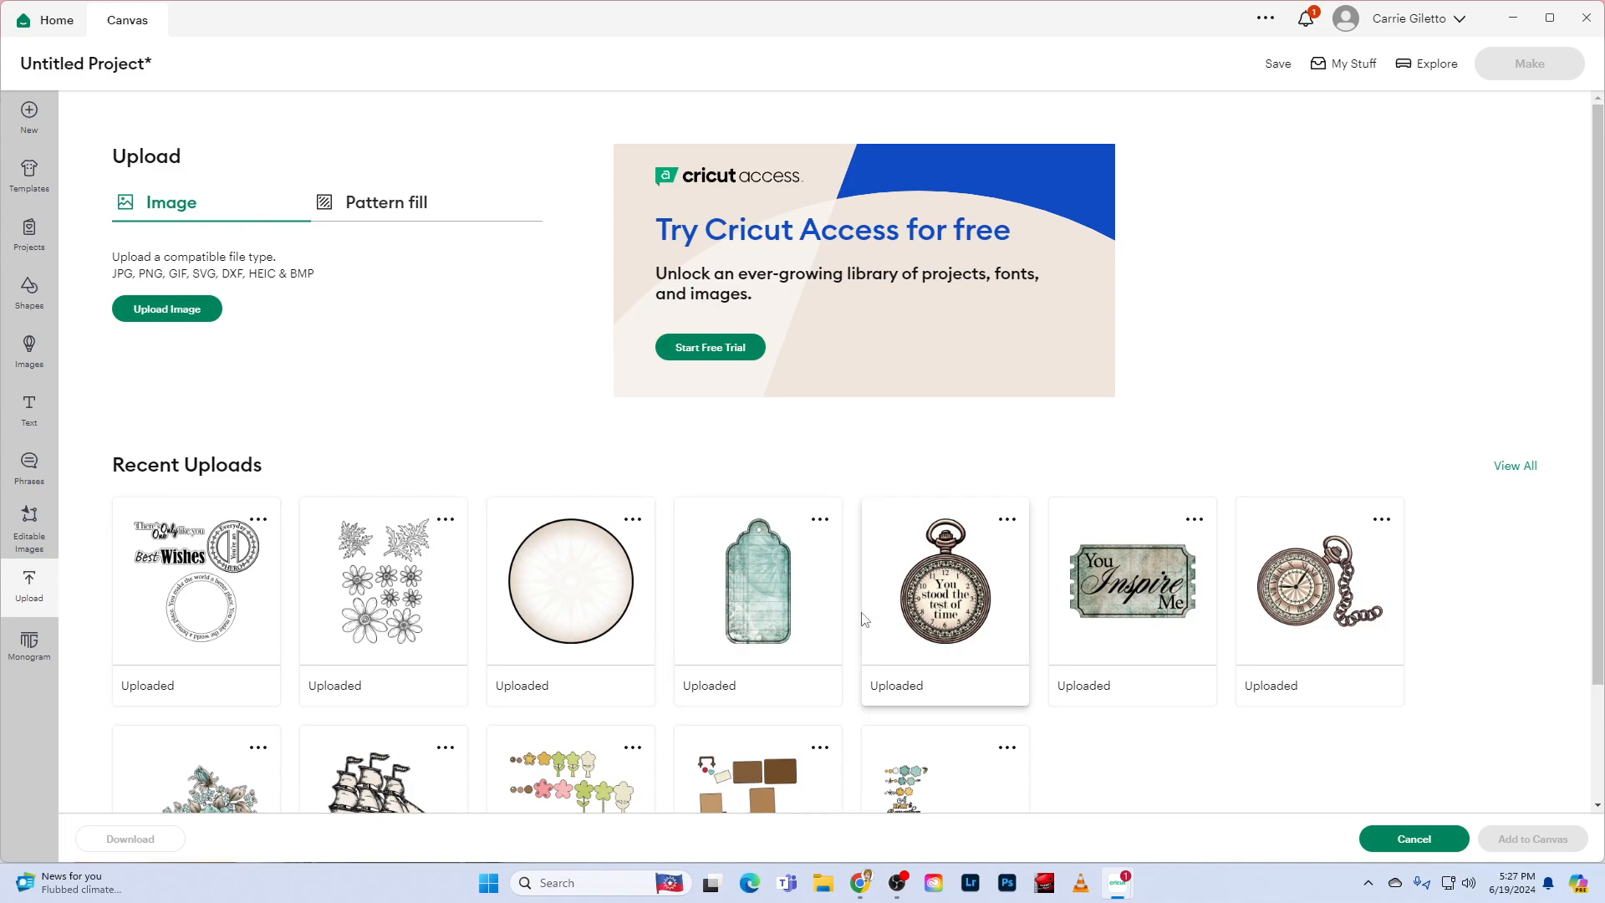
scroll(533, 636, down, 1)
scroll(533, 635, down, 2)
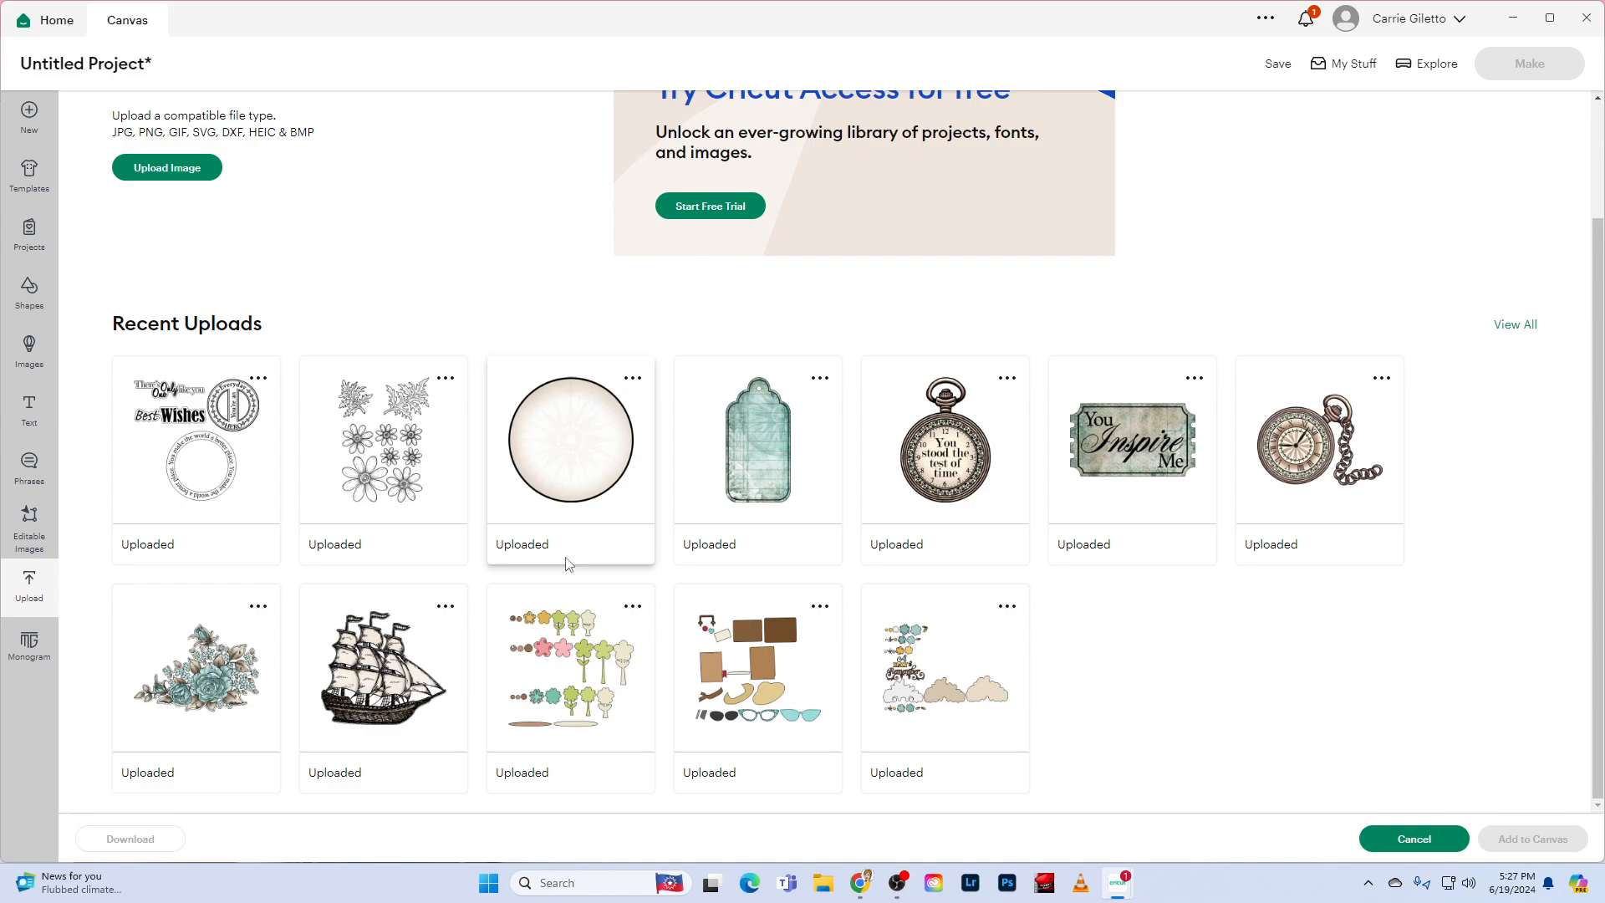
click(378, 681)
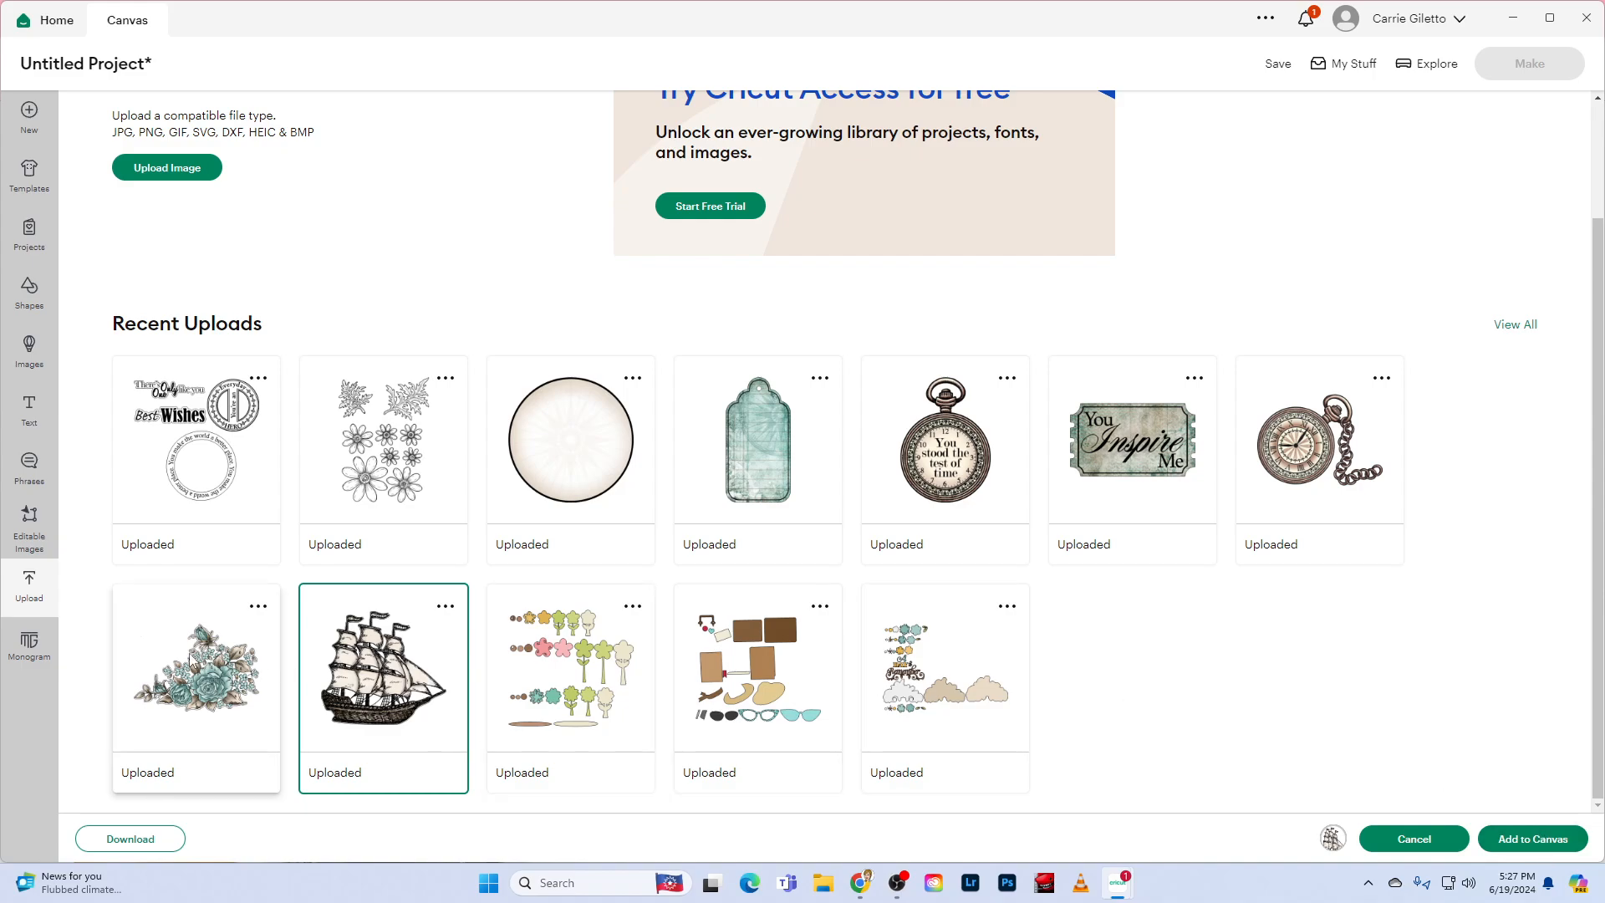
- Add the teal floral bouquet, the round frame and both pocket watch images to the selection
click(192, 660)
click(619, 472)
click(945, 451)
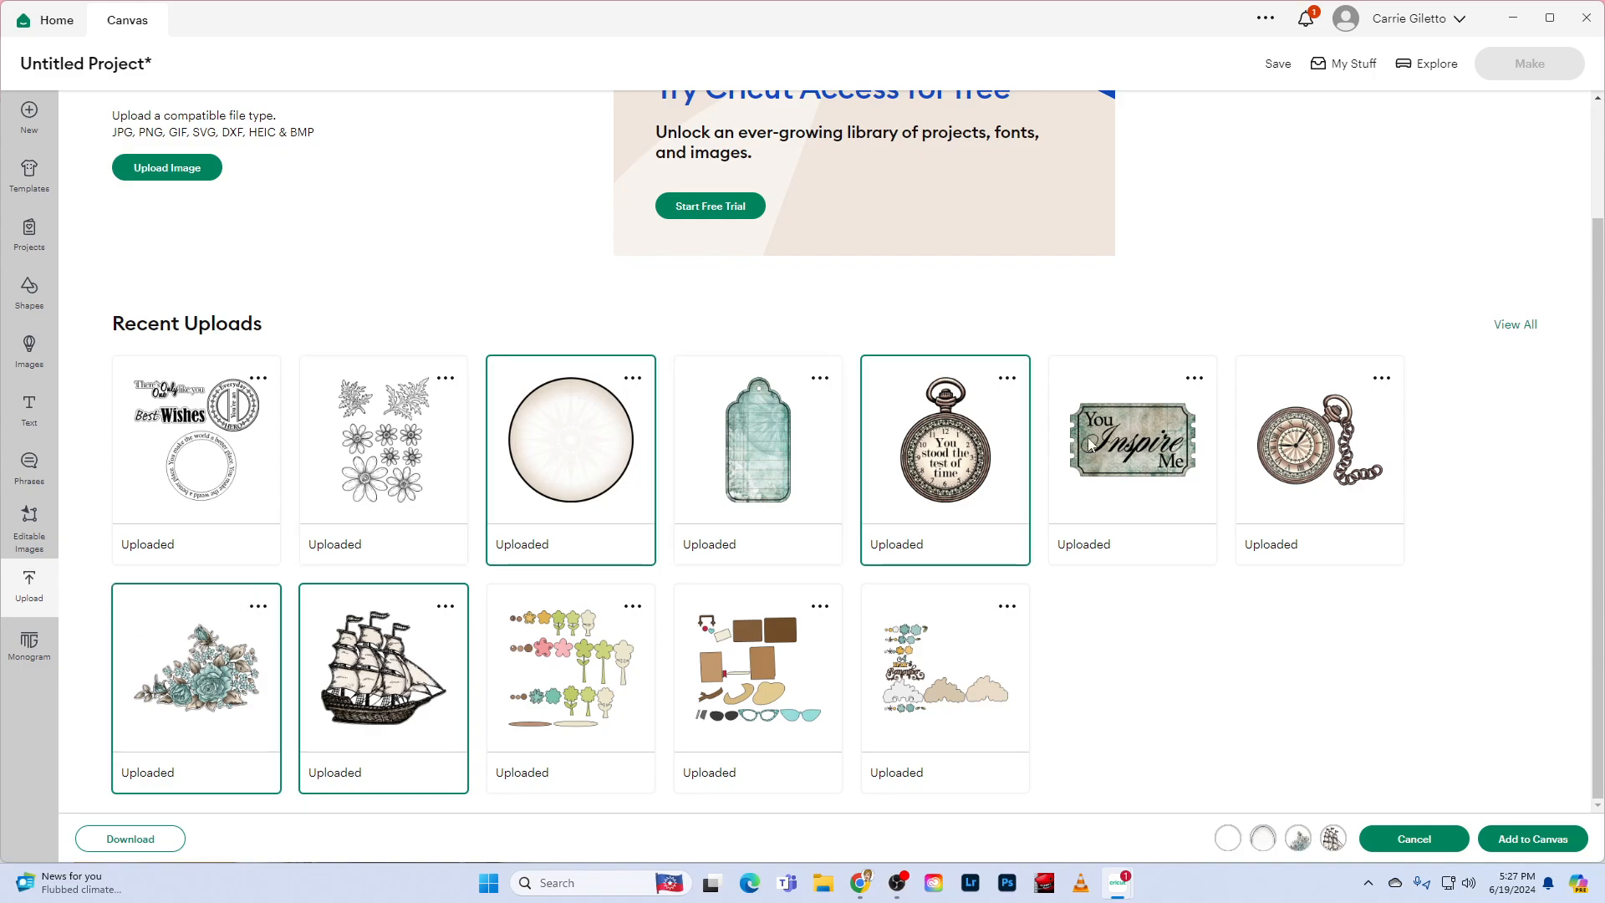
click(1283, 445)
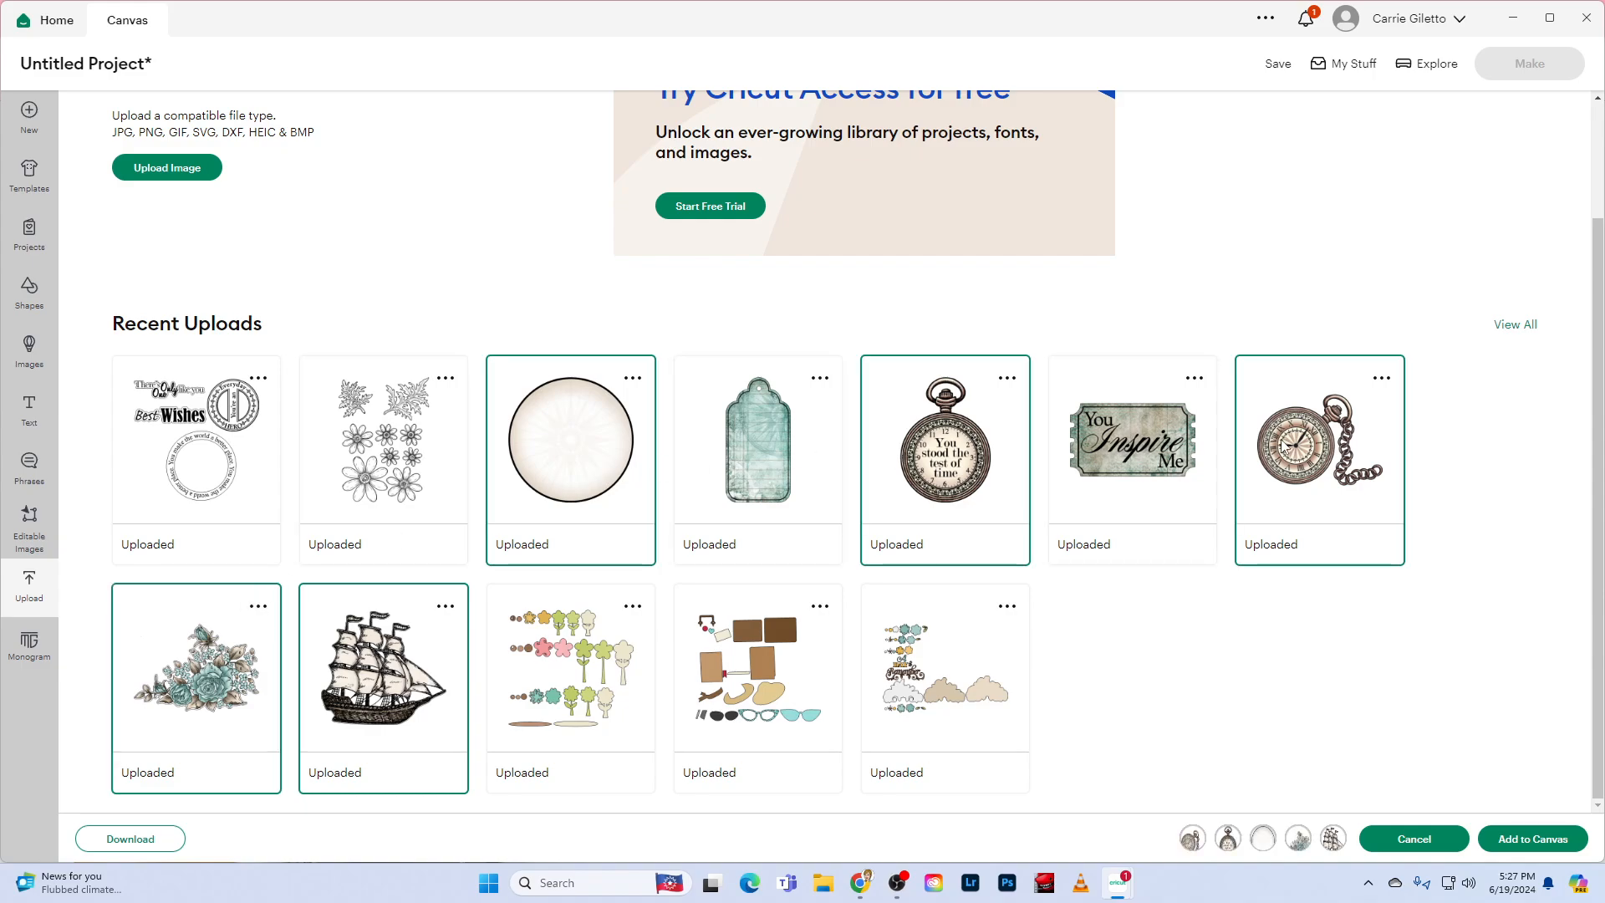
- Deselect the floral bouquet, both pocket watches and the round frame, keeping only the ship selected
click(162, 694)
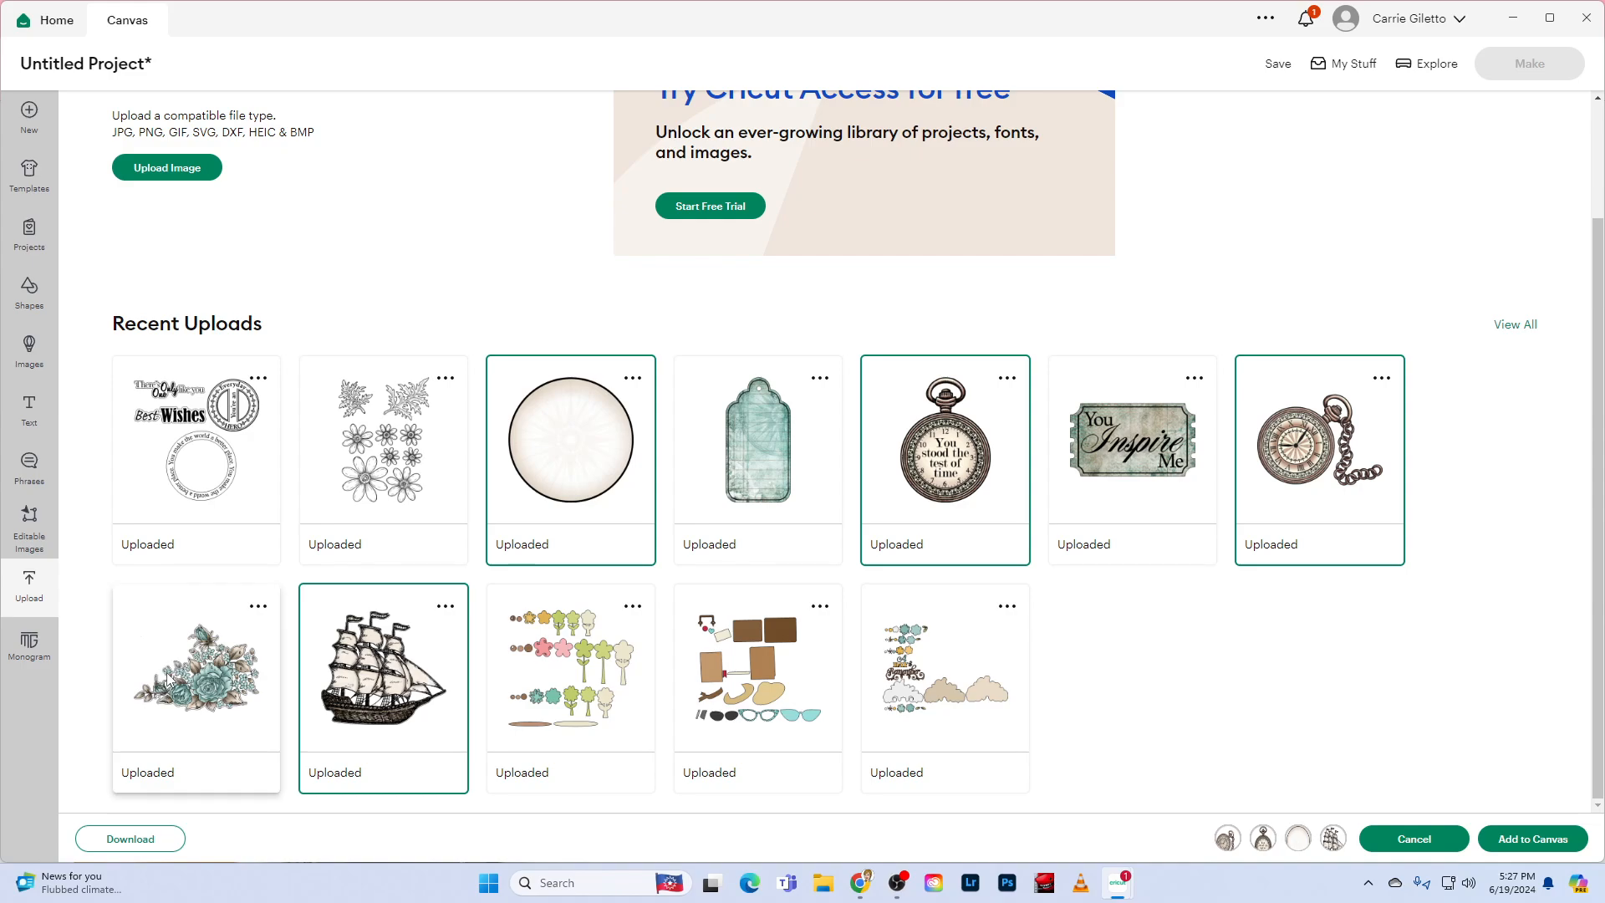
click(1351, 475)
click(999, 463)
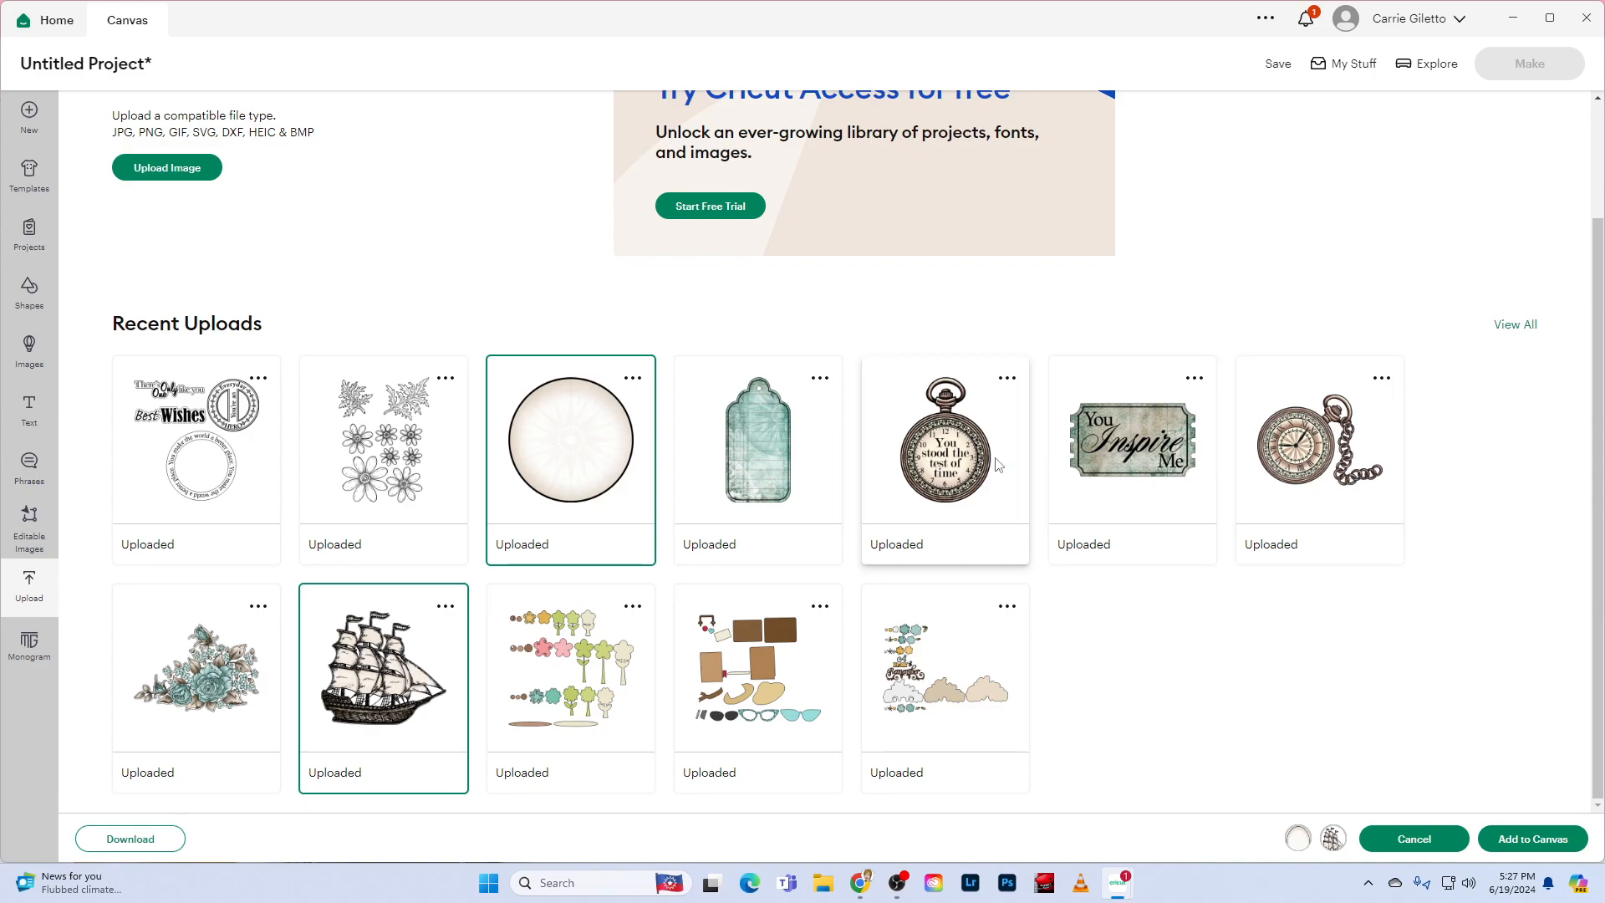
click(571, 436)
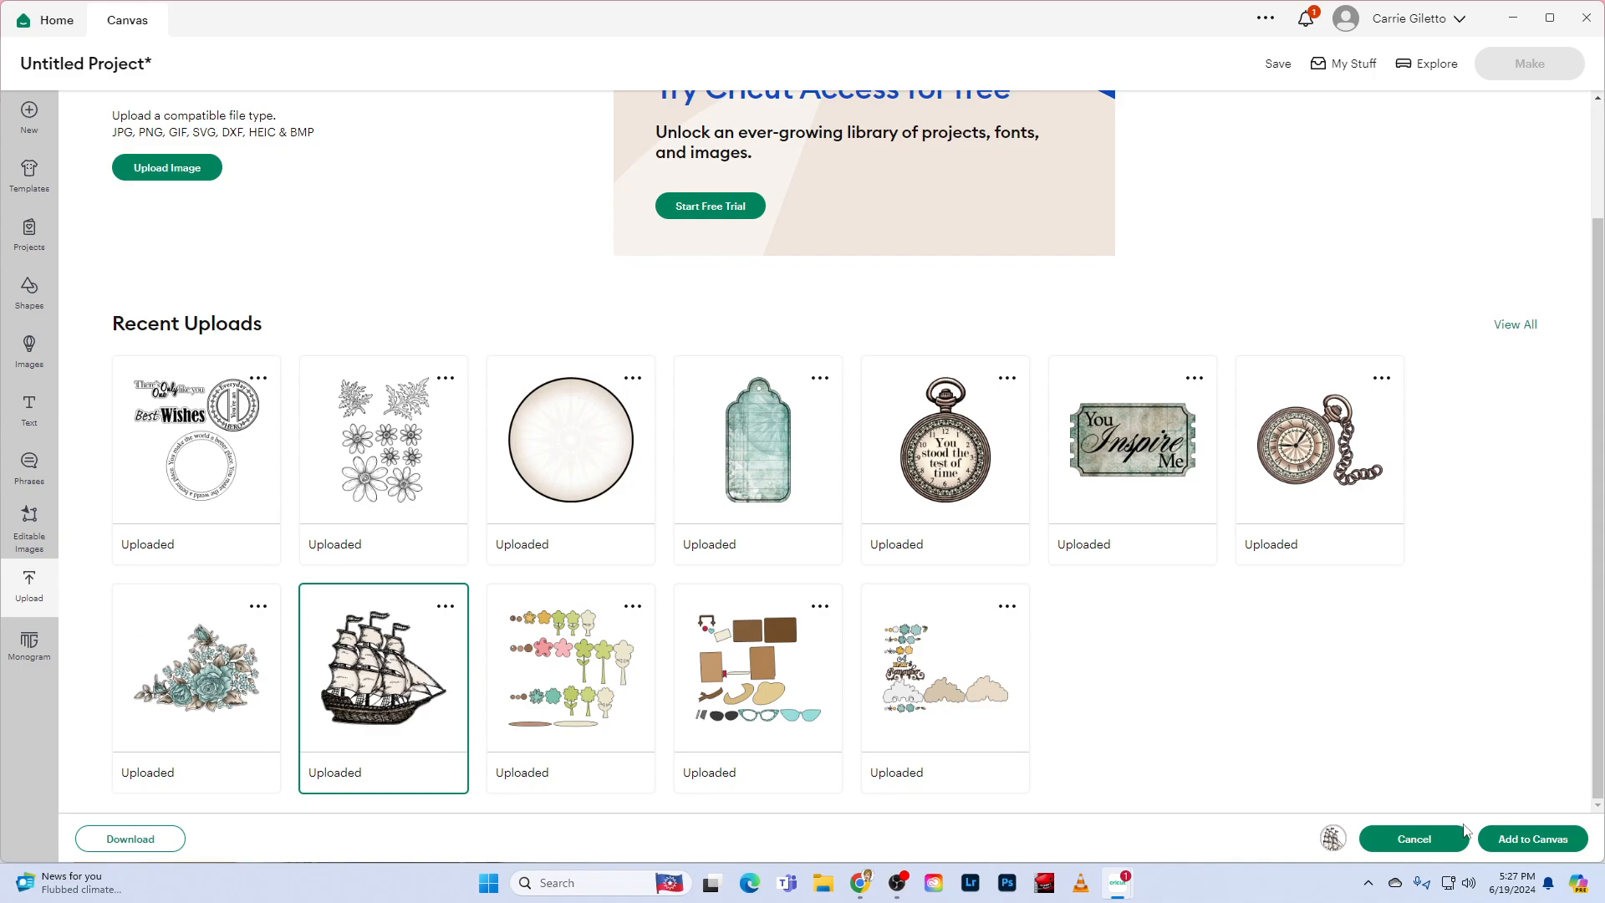
- Add the ship image to the canvas and shrink it to about 6.23 in x 5.65 in
click(1565, 840)
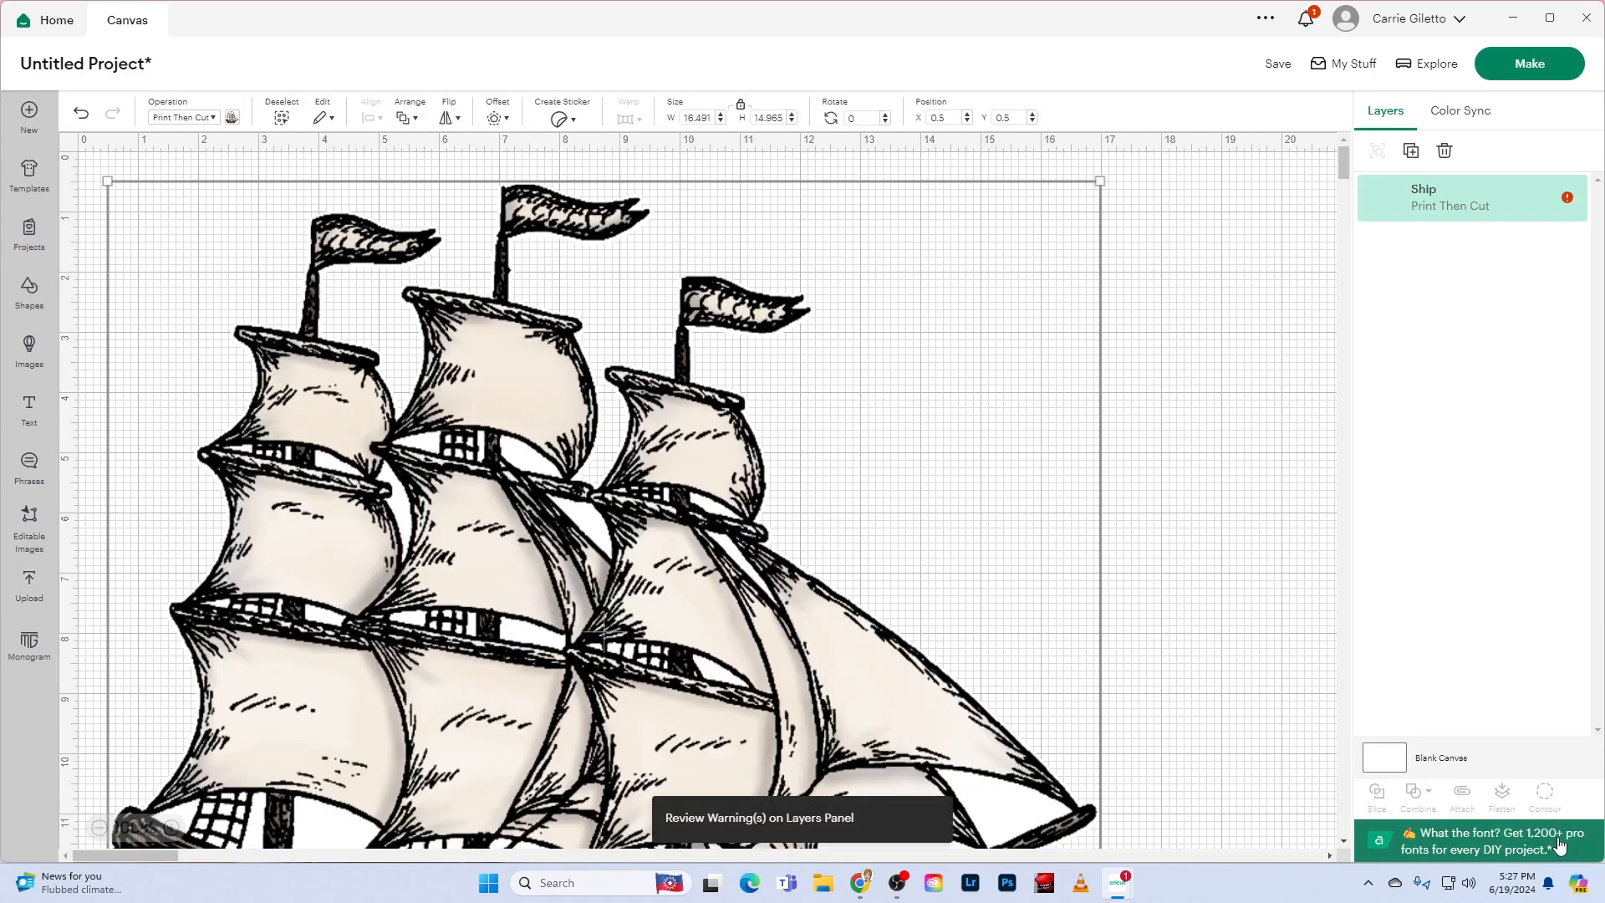
scroll(894, 570, down, 5)
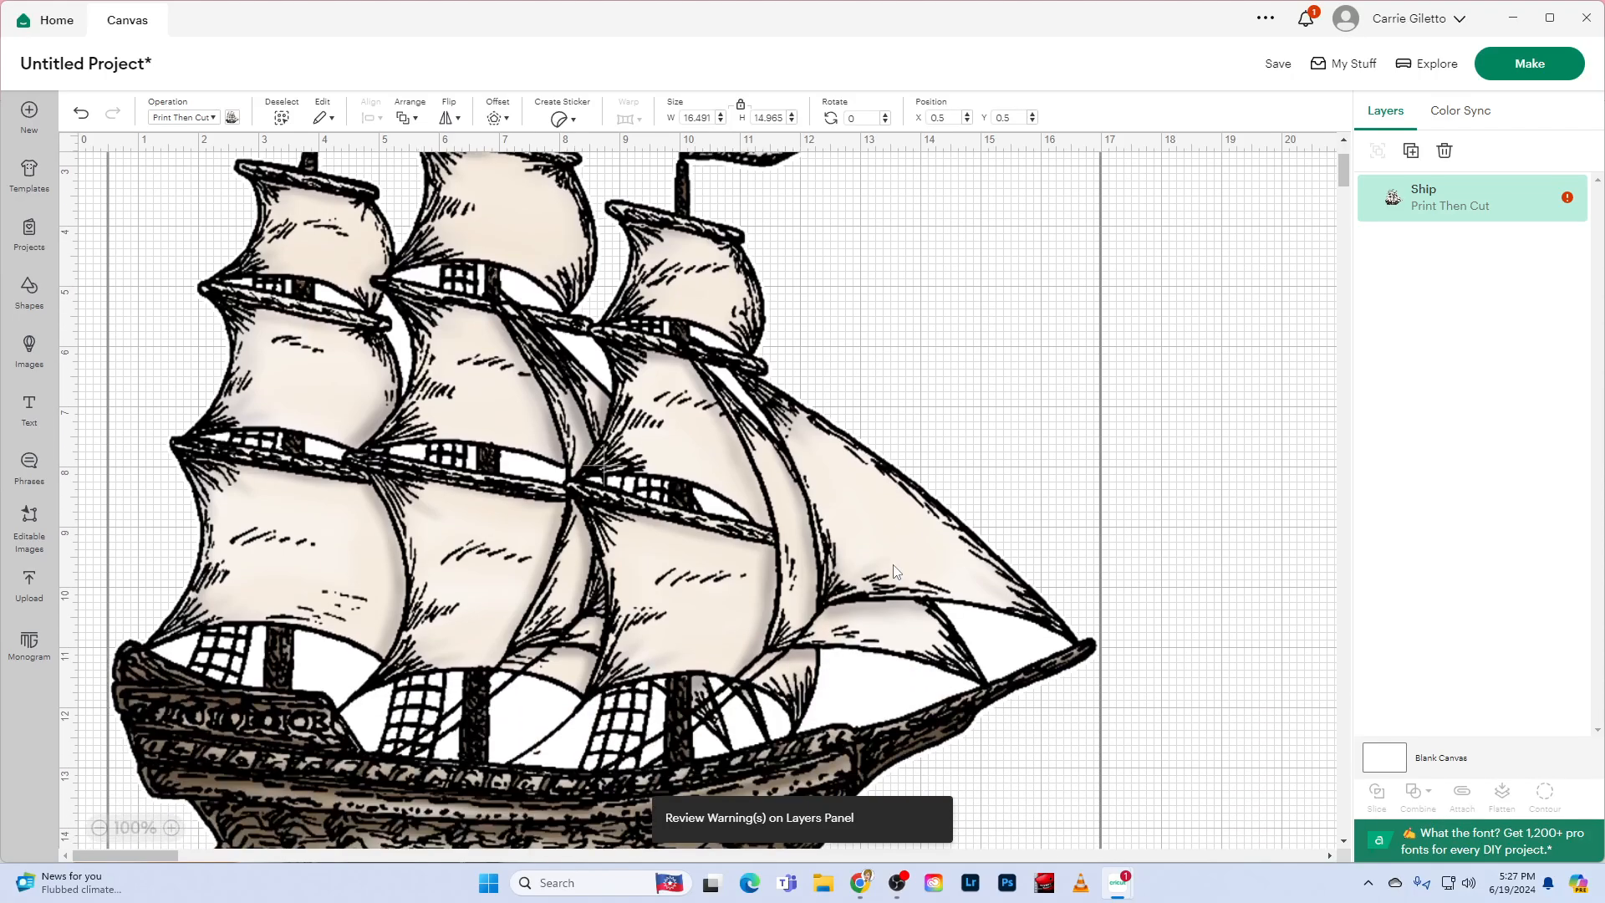
scroll(894, 571, down, 2)
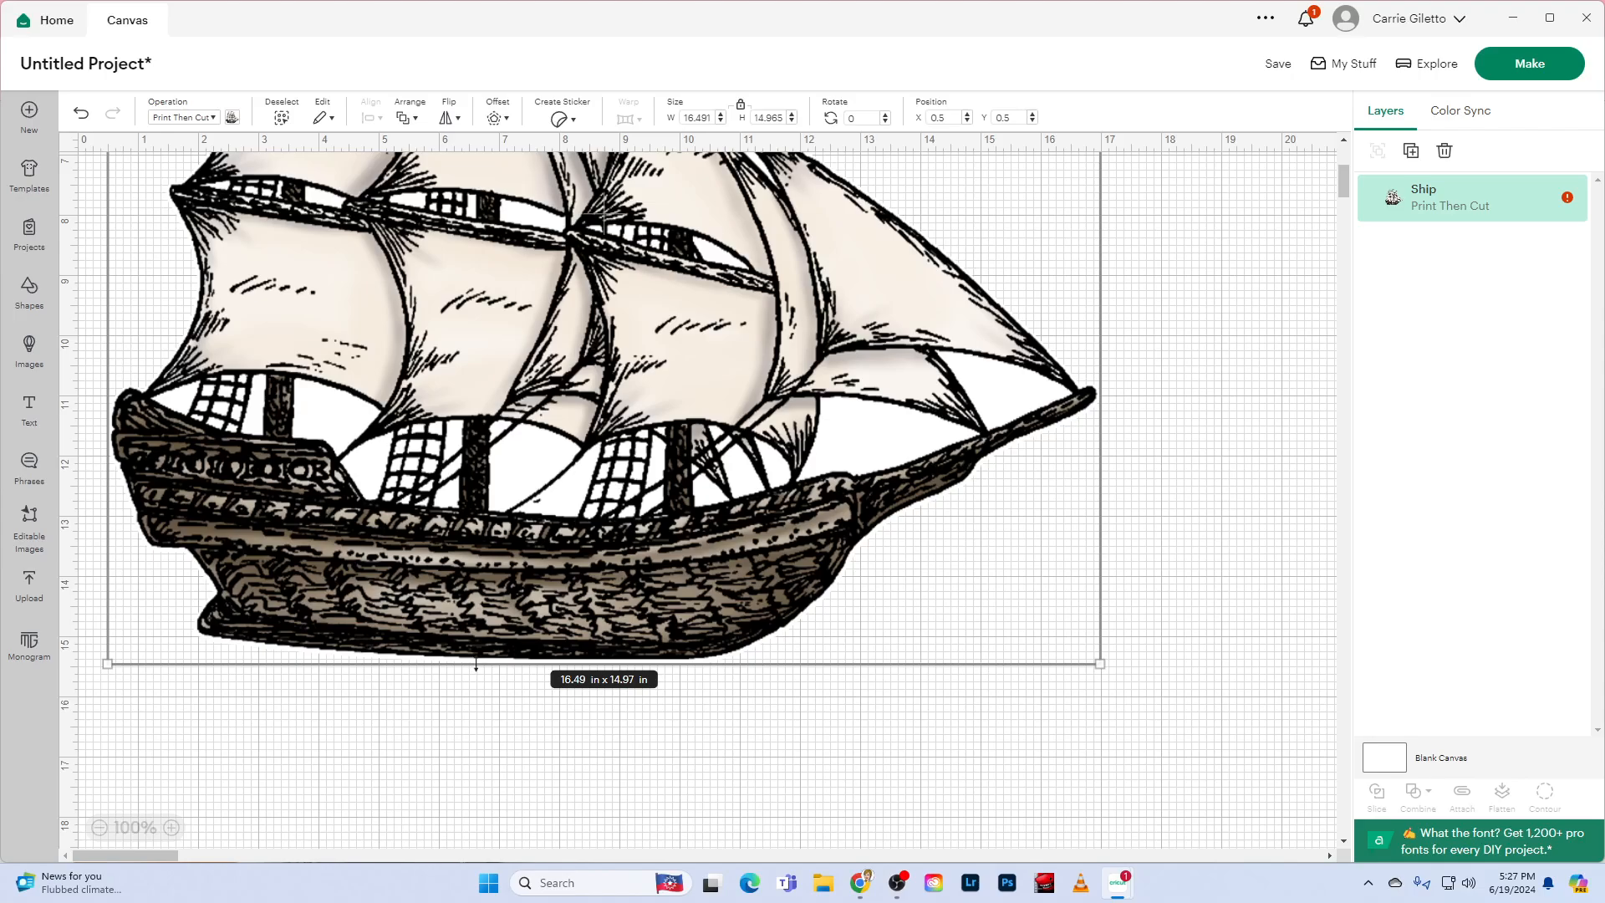
drag(1101, 660, 518, 147)
drag(518, 384, 483, 353)
click(774, 527)
scroll(620, 668, up, 2)
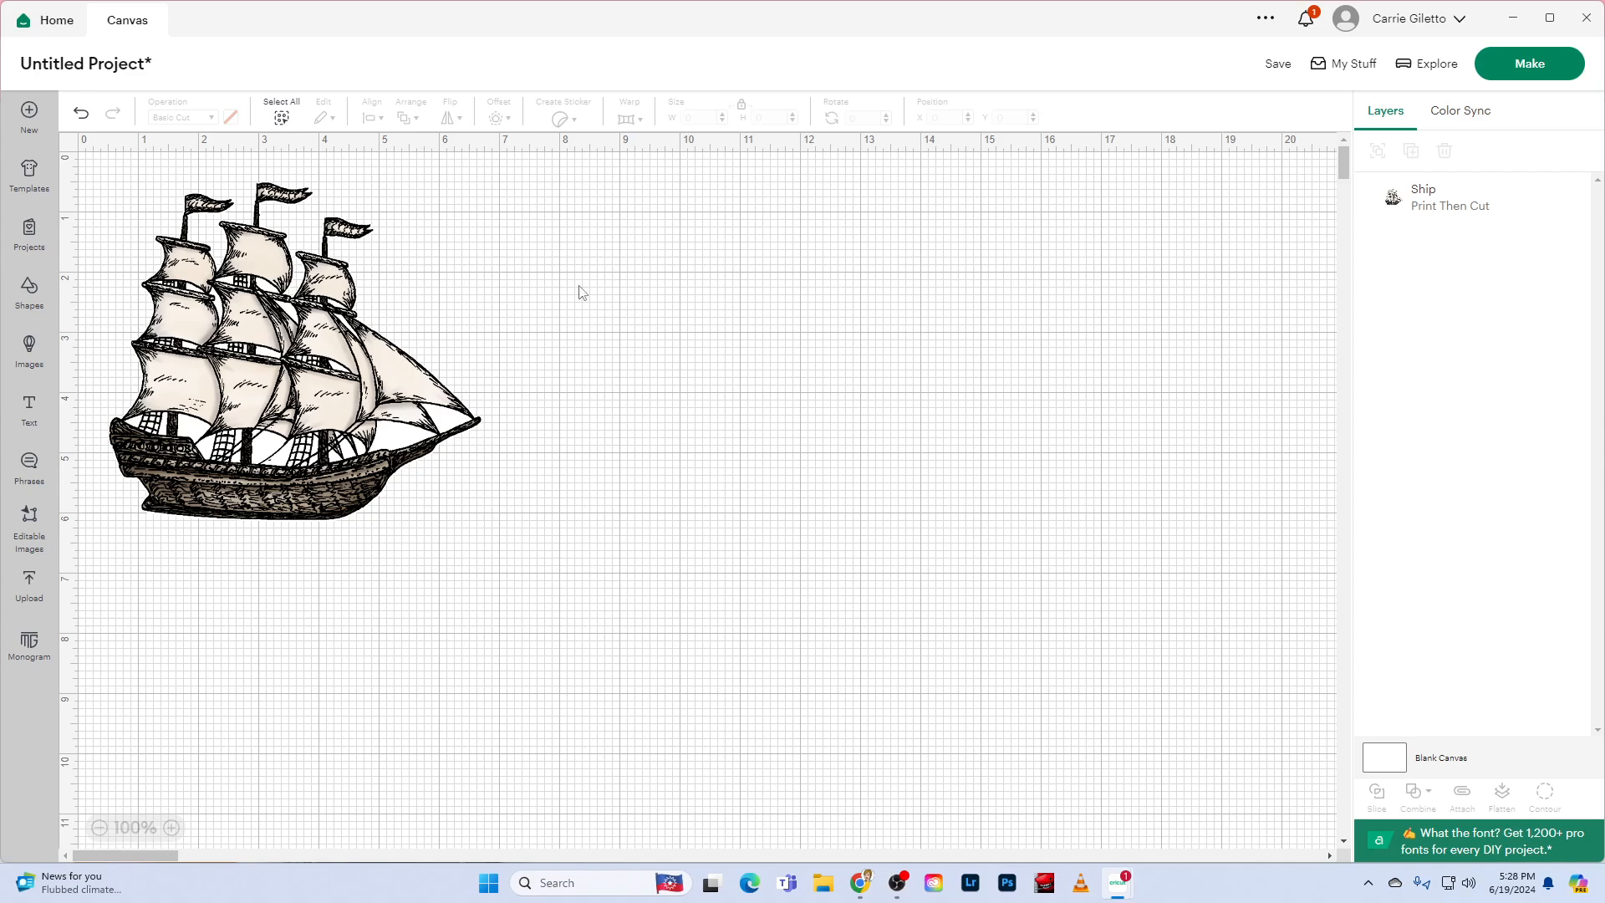
- Duplicate the ship and place the copy beside the original at about X 8.1, Y 0.83
click(218, 362)
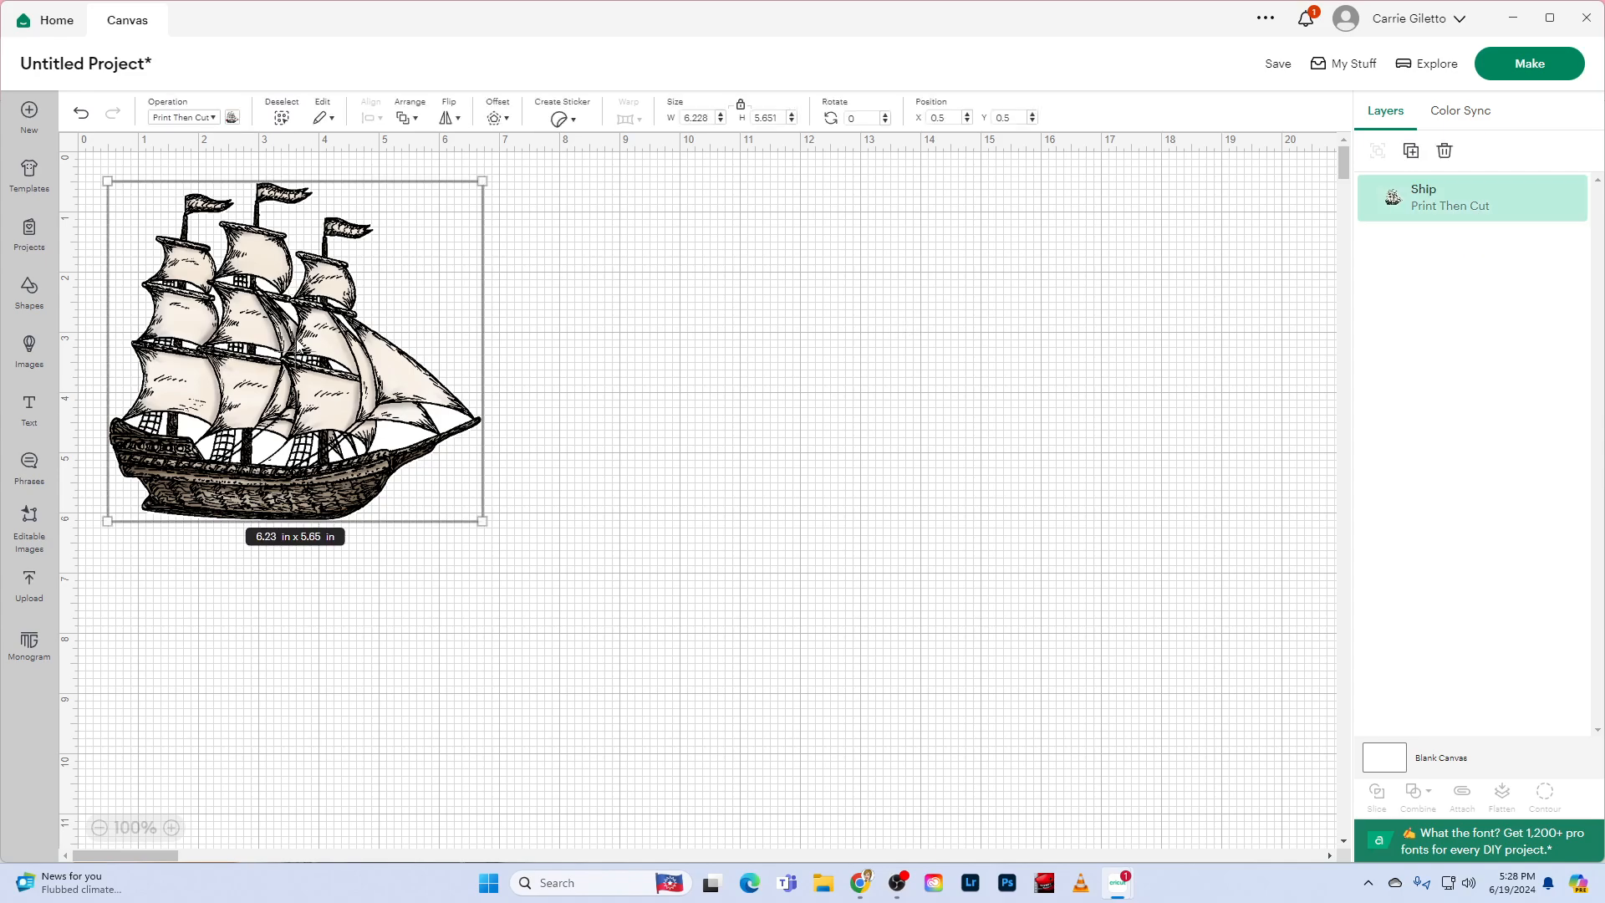
click(1412, 153)
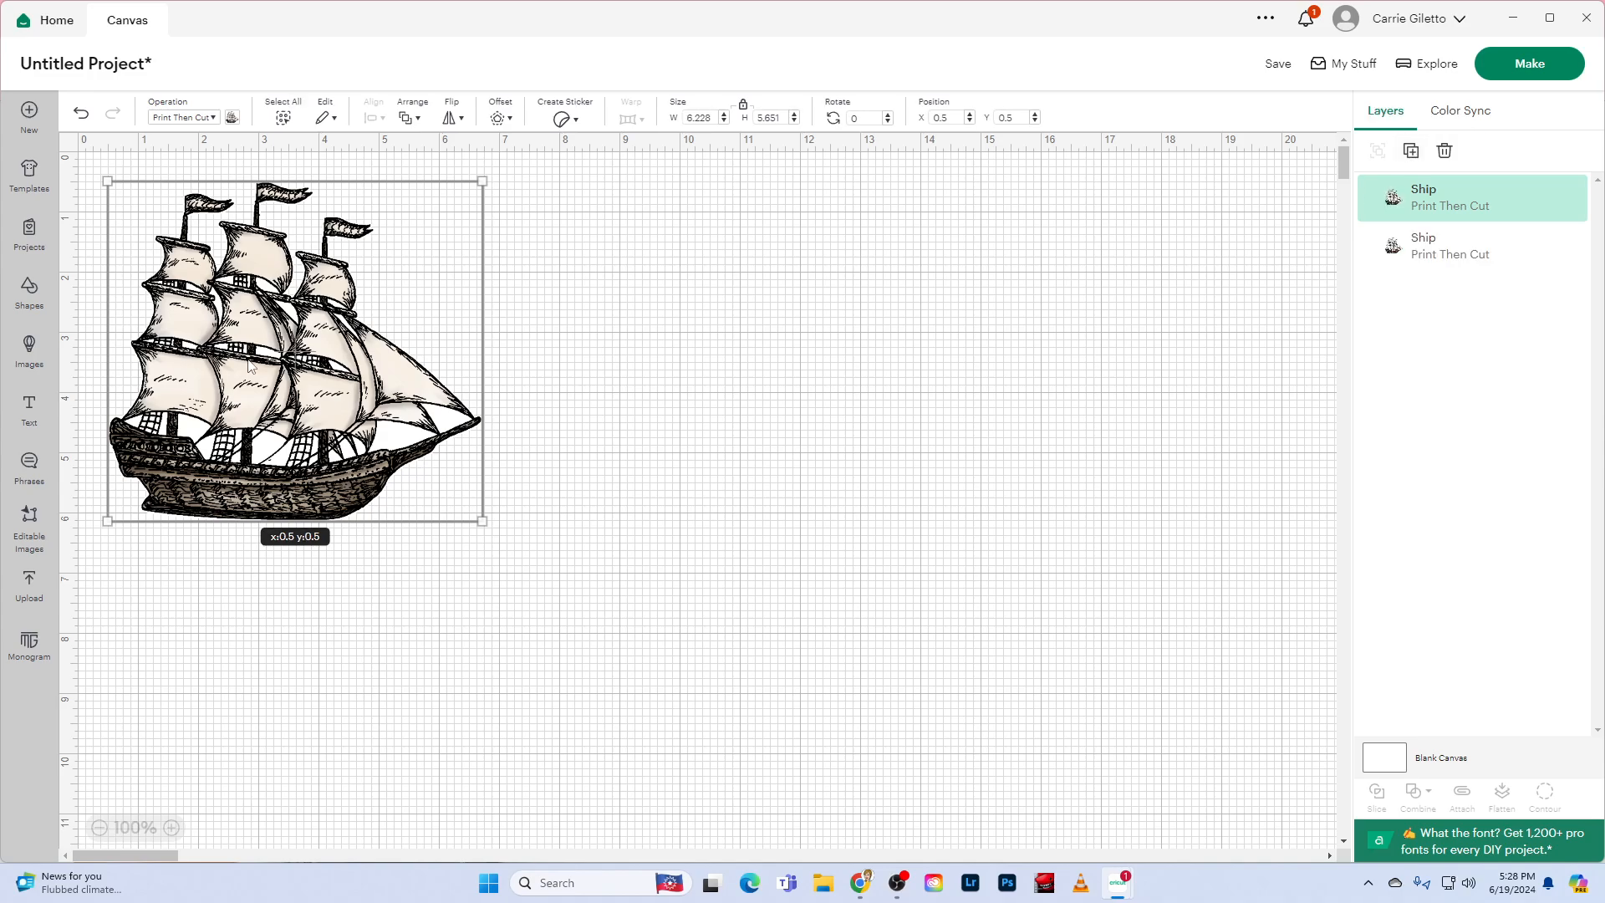
drag(251, 364, 706, 385)
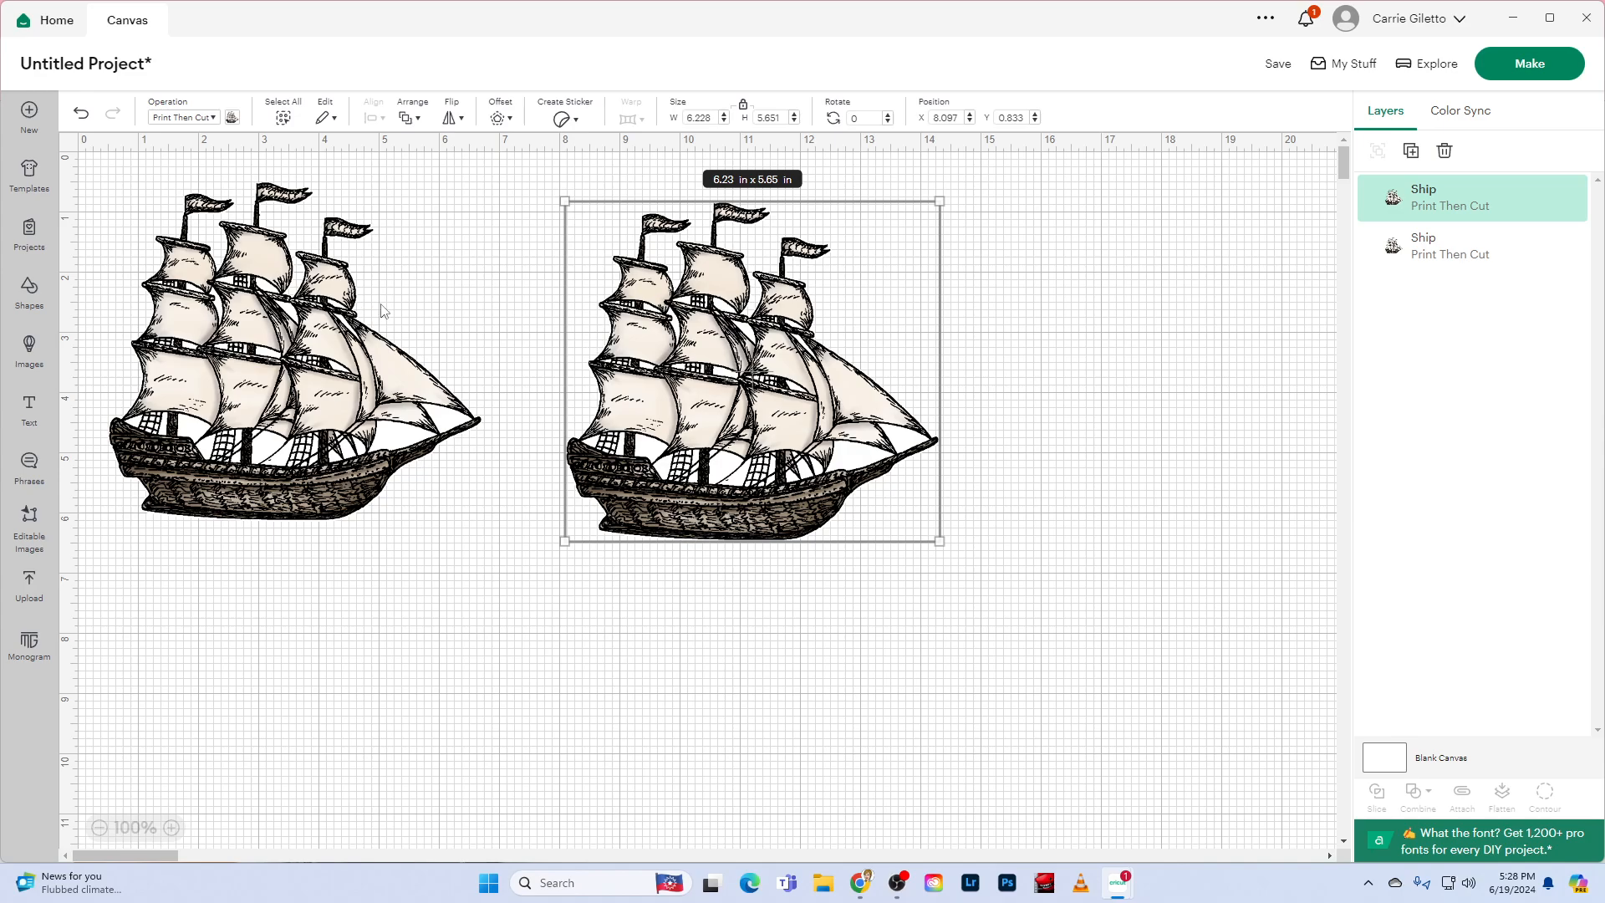
- Flip the duplicated ship horizontally so that it faces the original, and deselect it
click(462, 121)
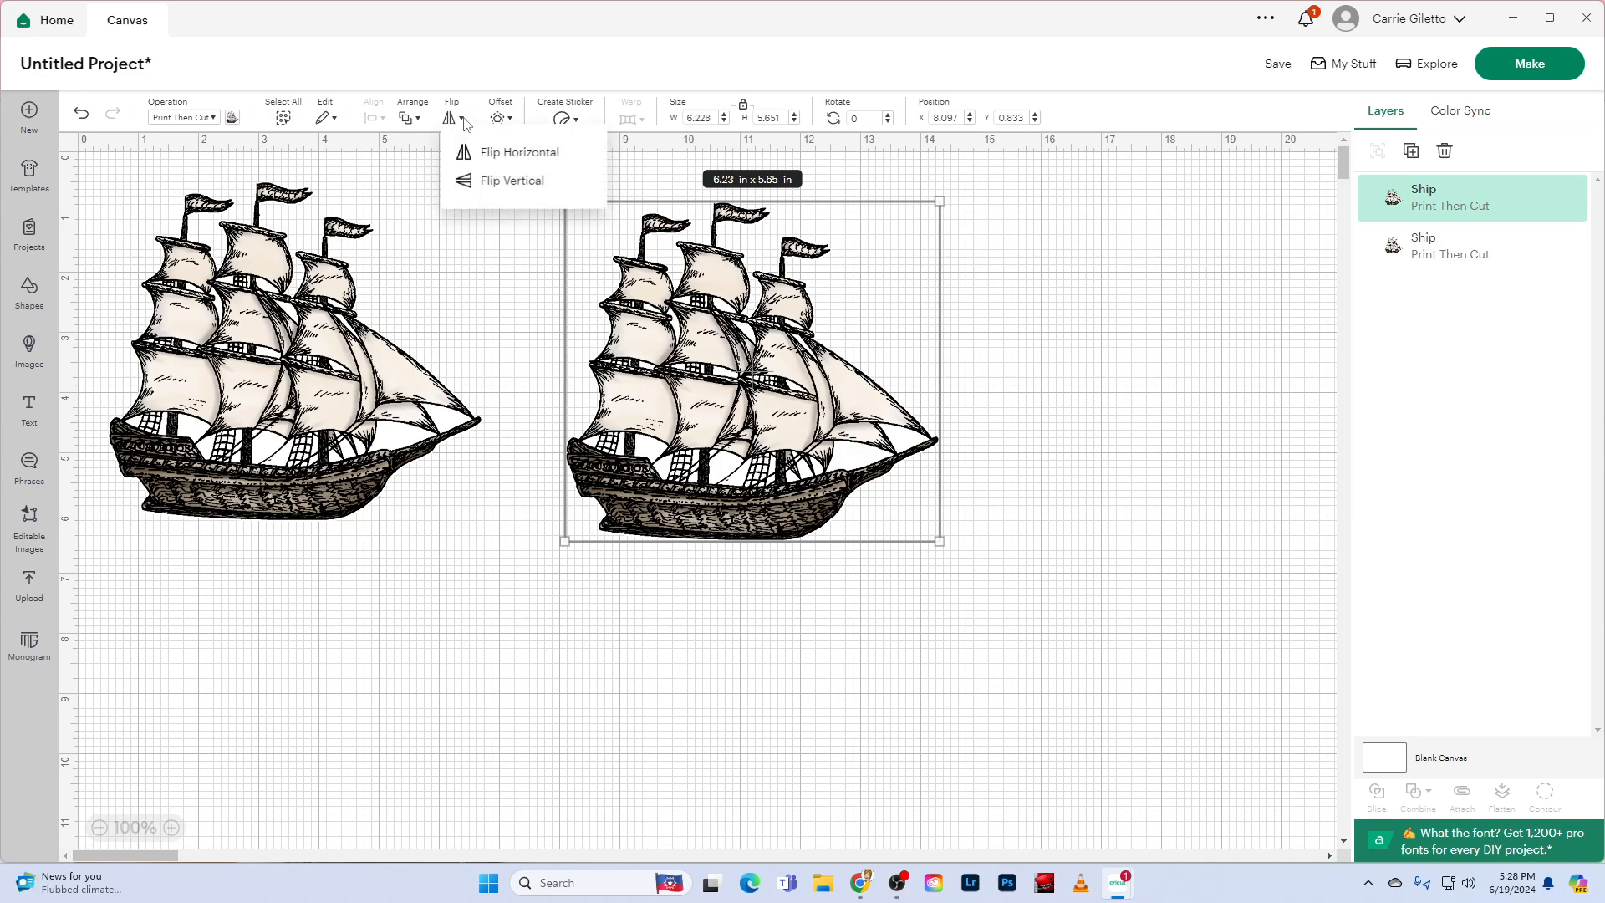
click(520, 155)
click(1139, 319)
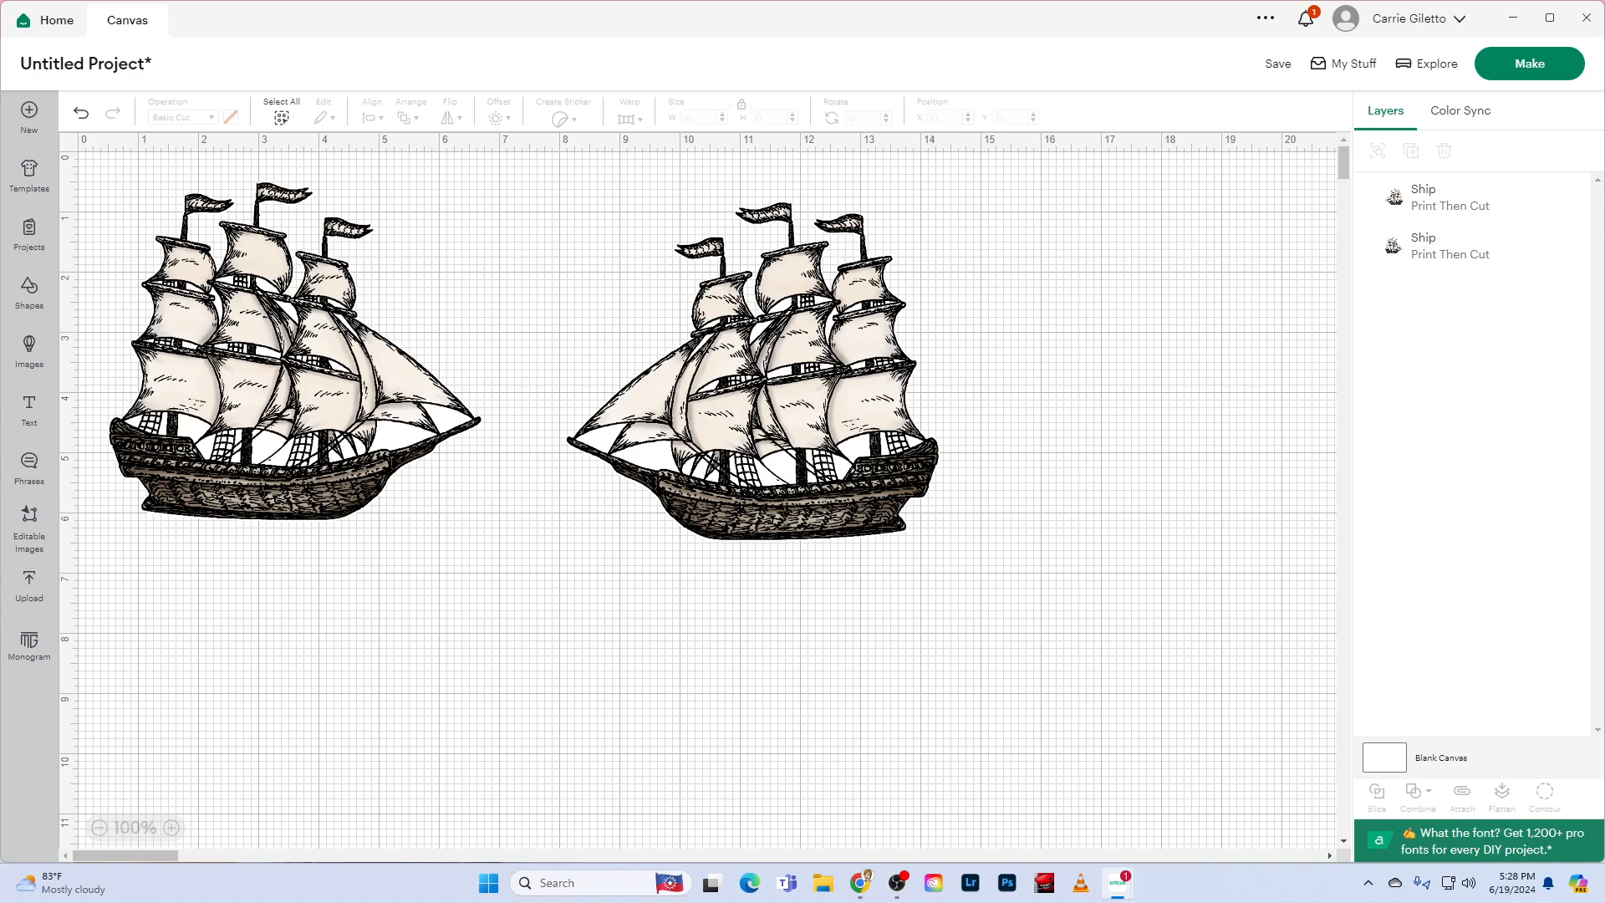
- Select the original ship, check the Color Sync options and return to the layer list
click(219, 374)
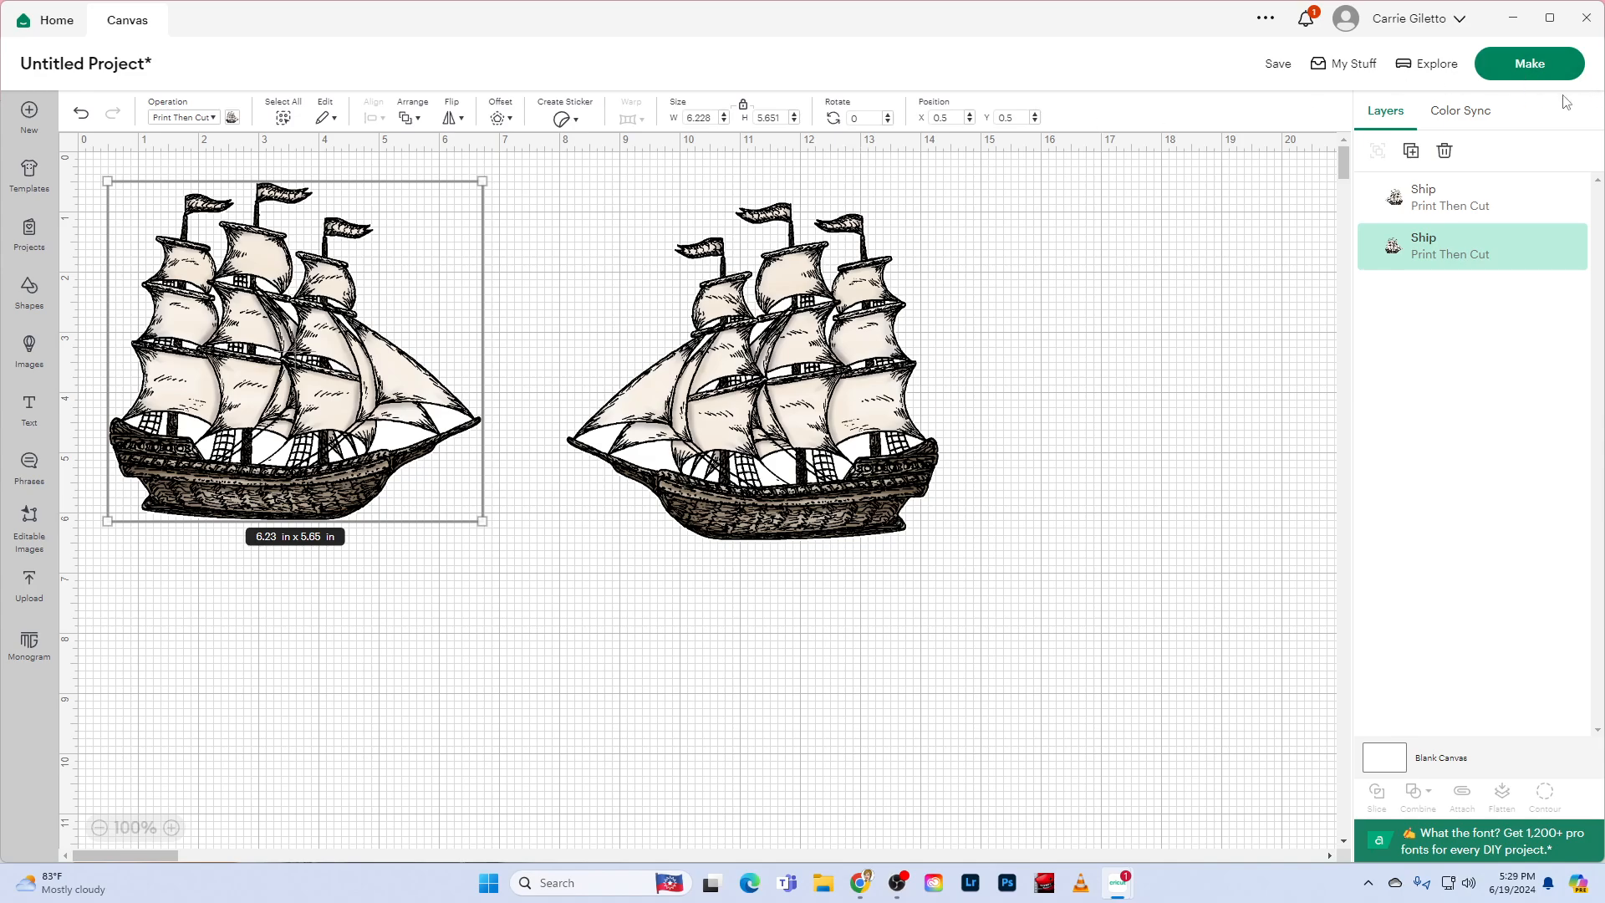
click(1460, 116)
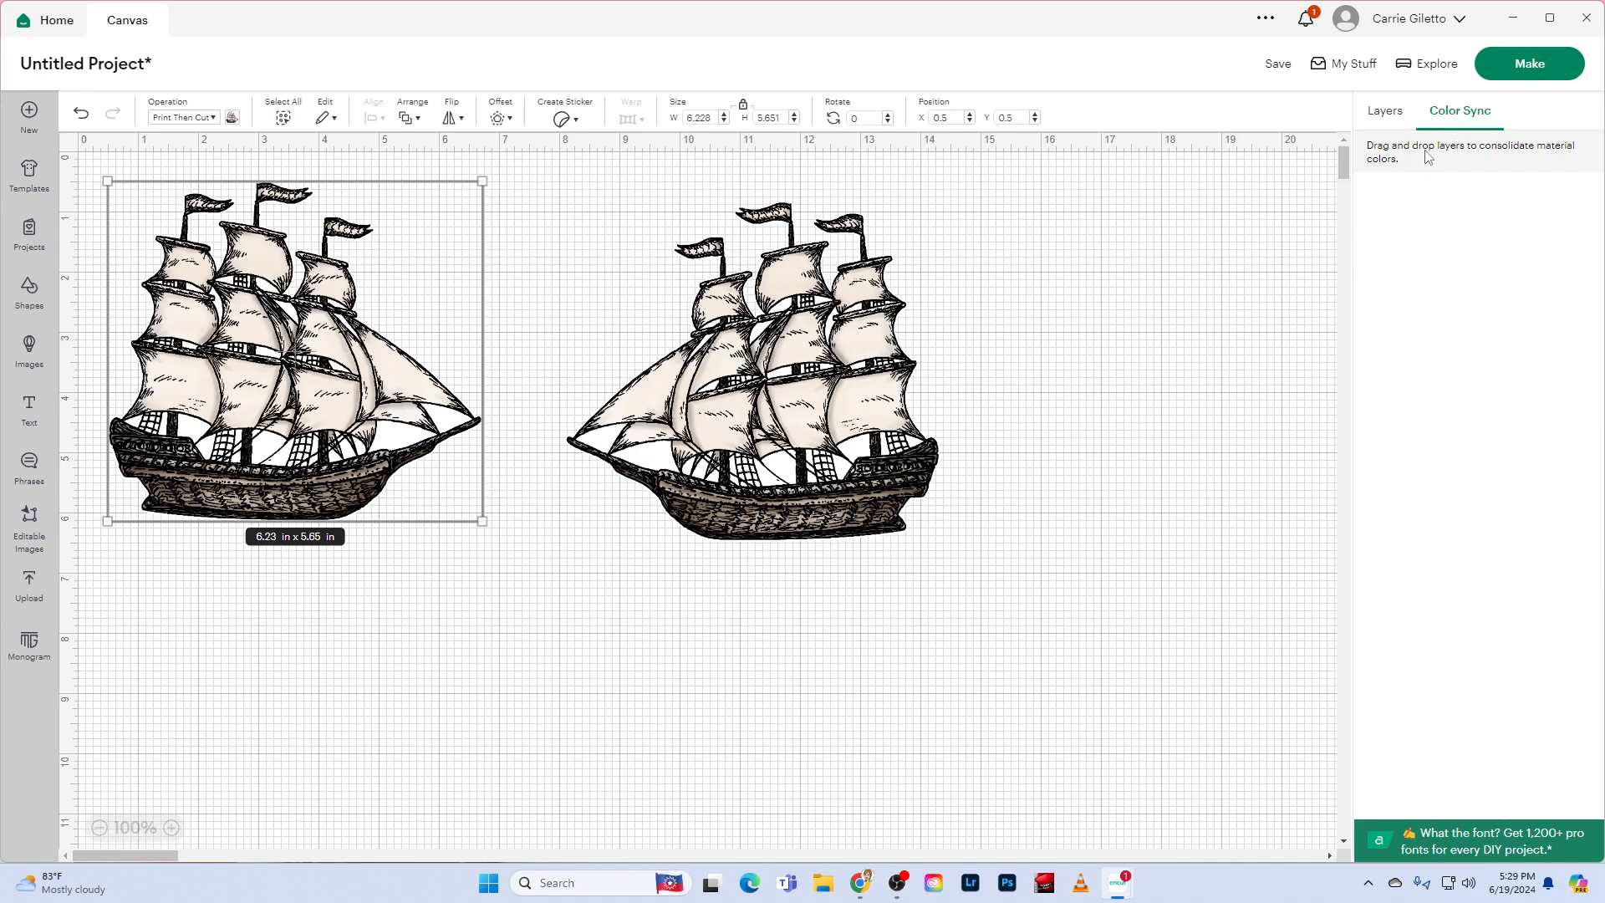
click(1385, 113)
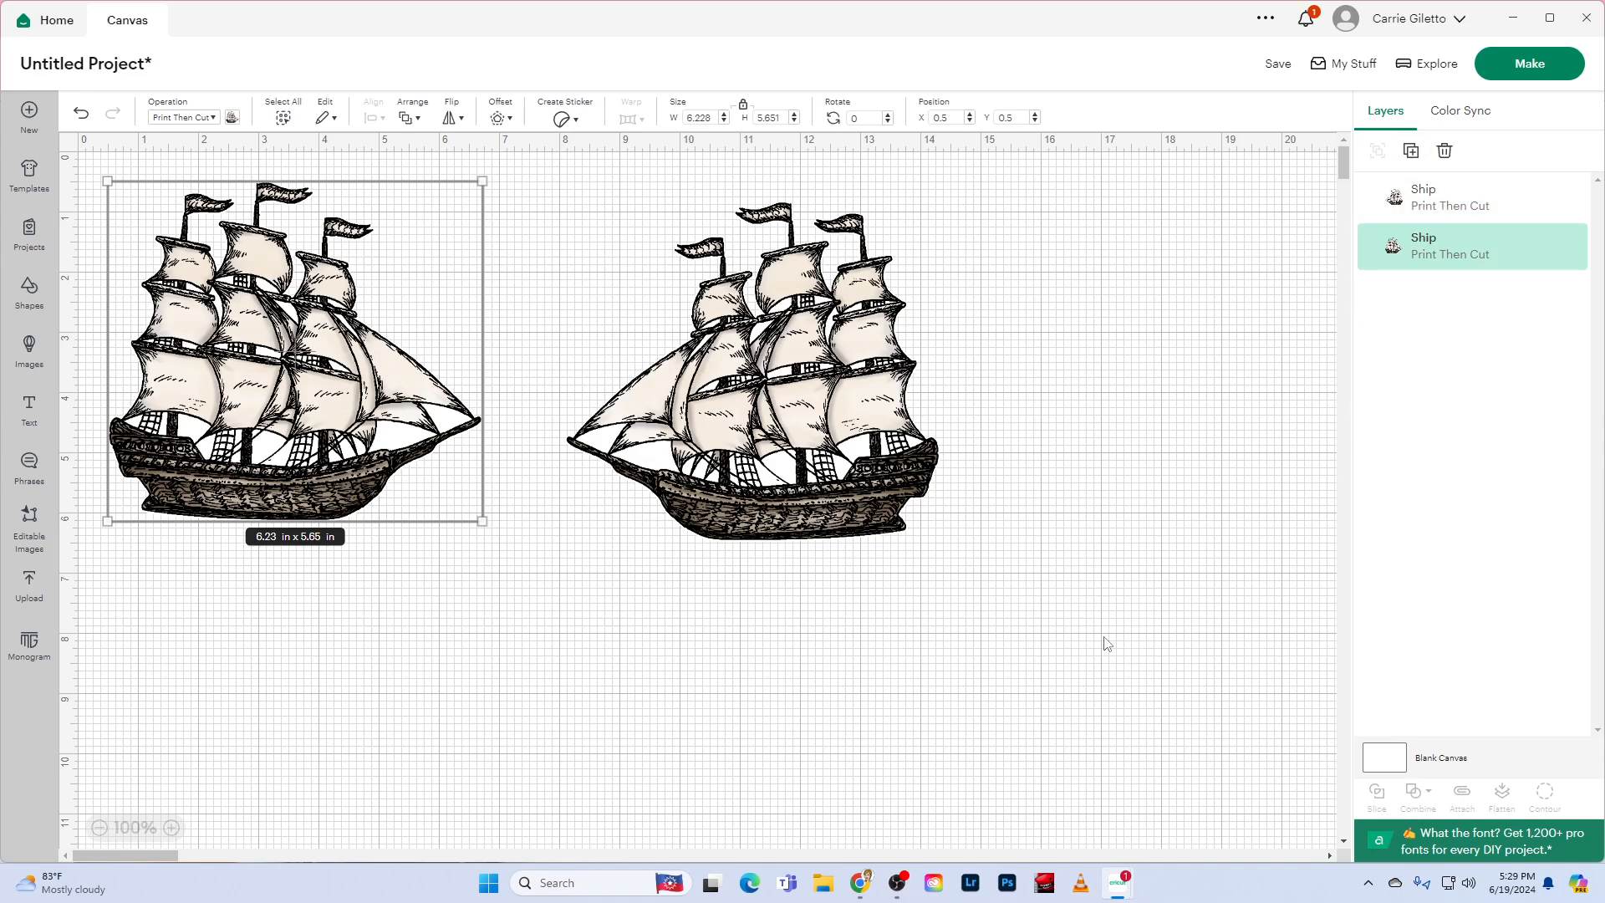
click(538, 575)
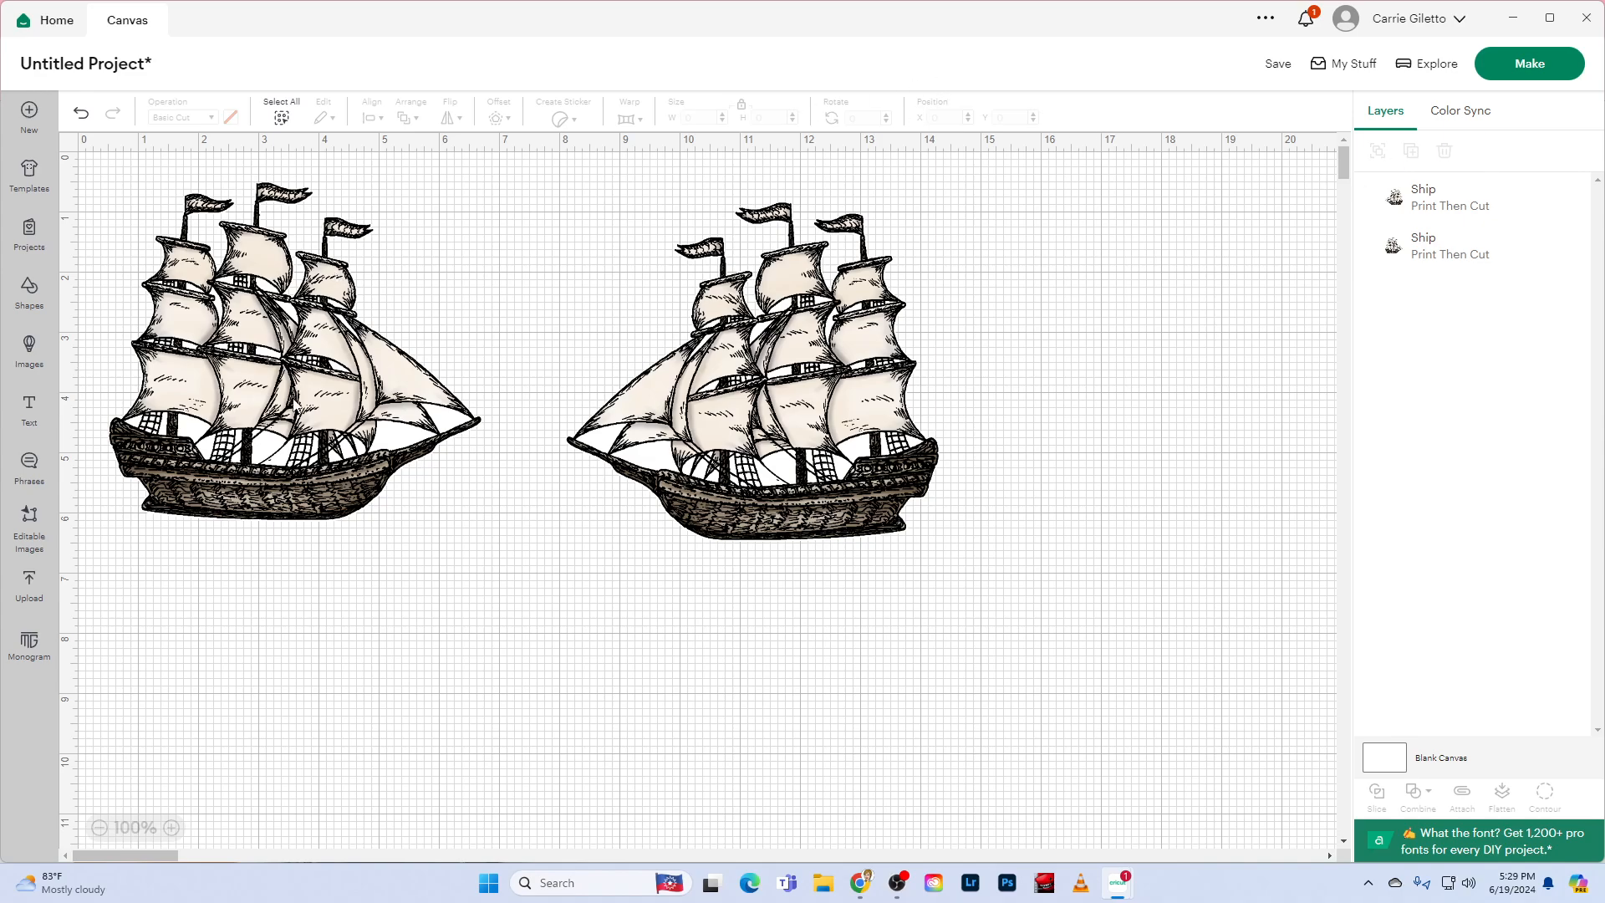
click(297, 407)
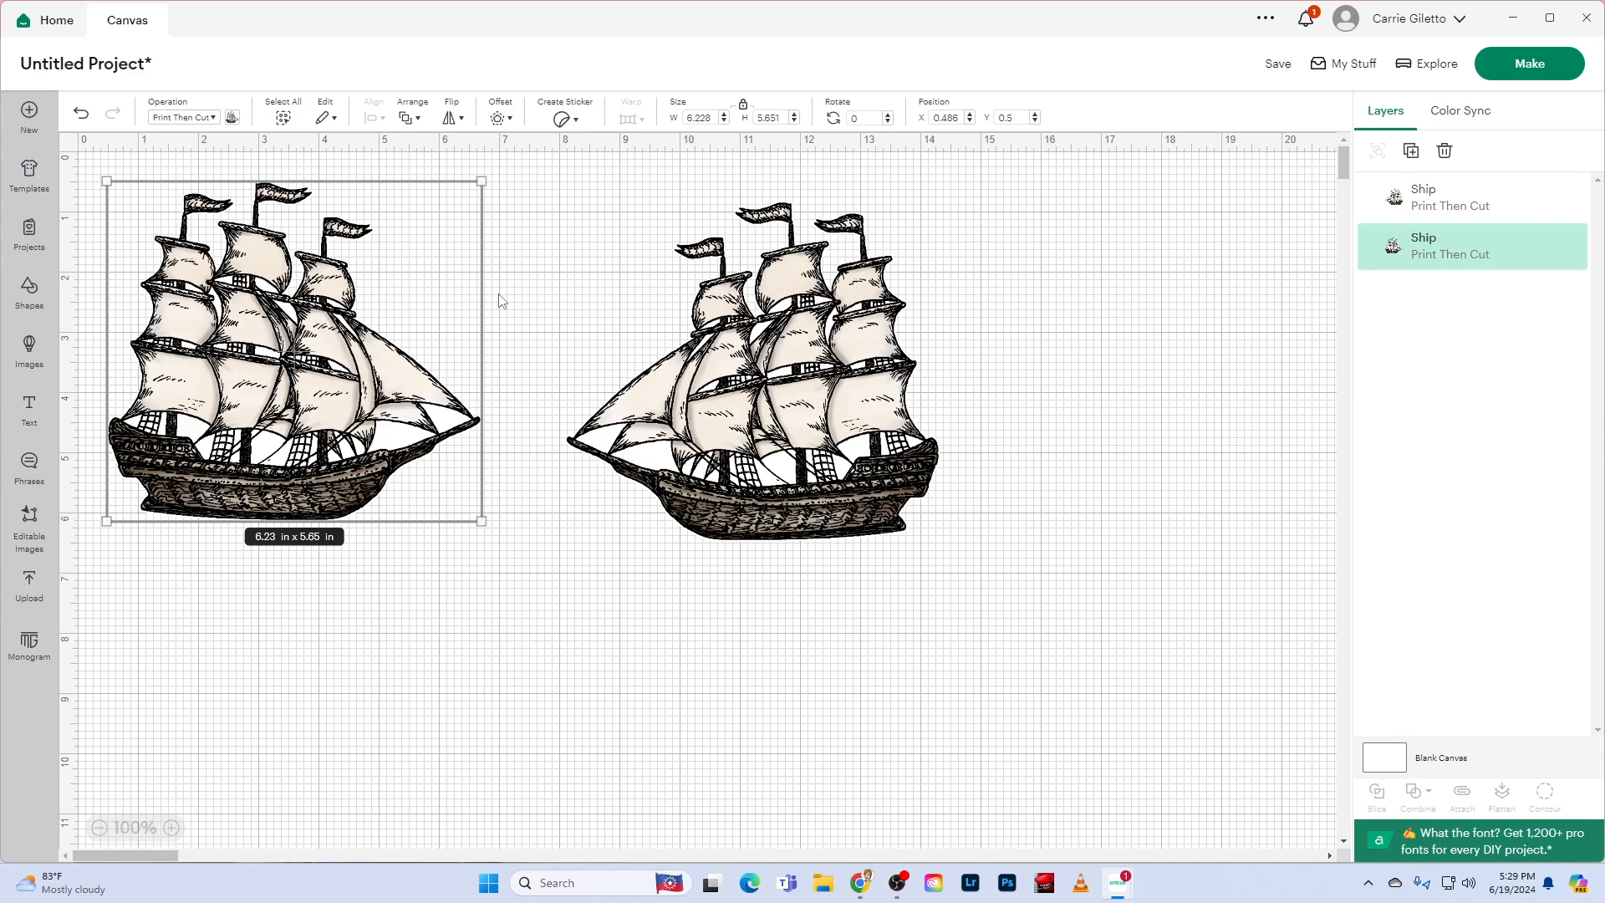
click(1041, 282)
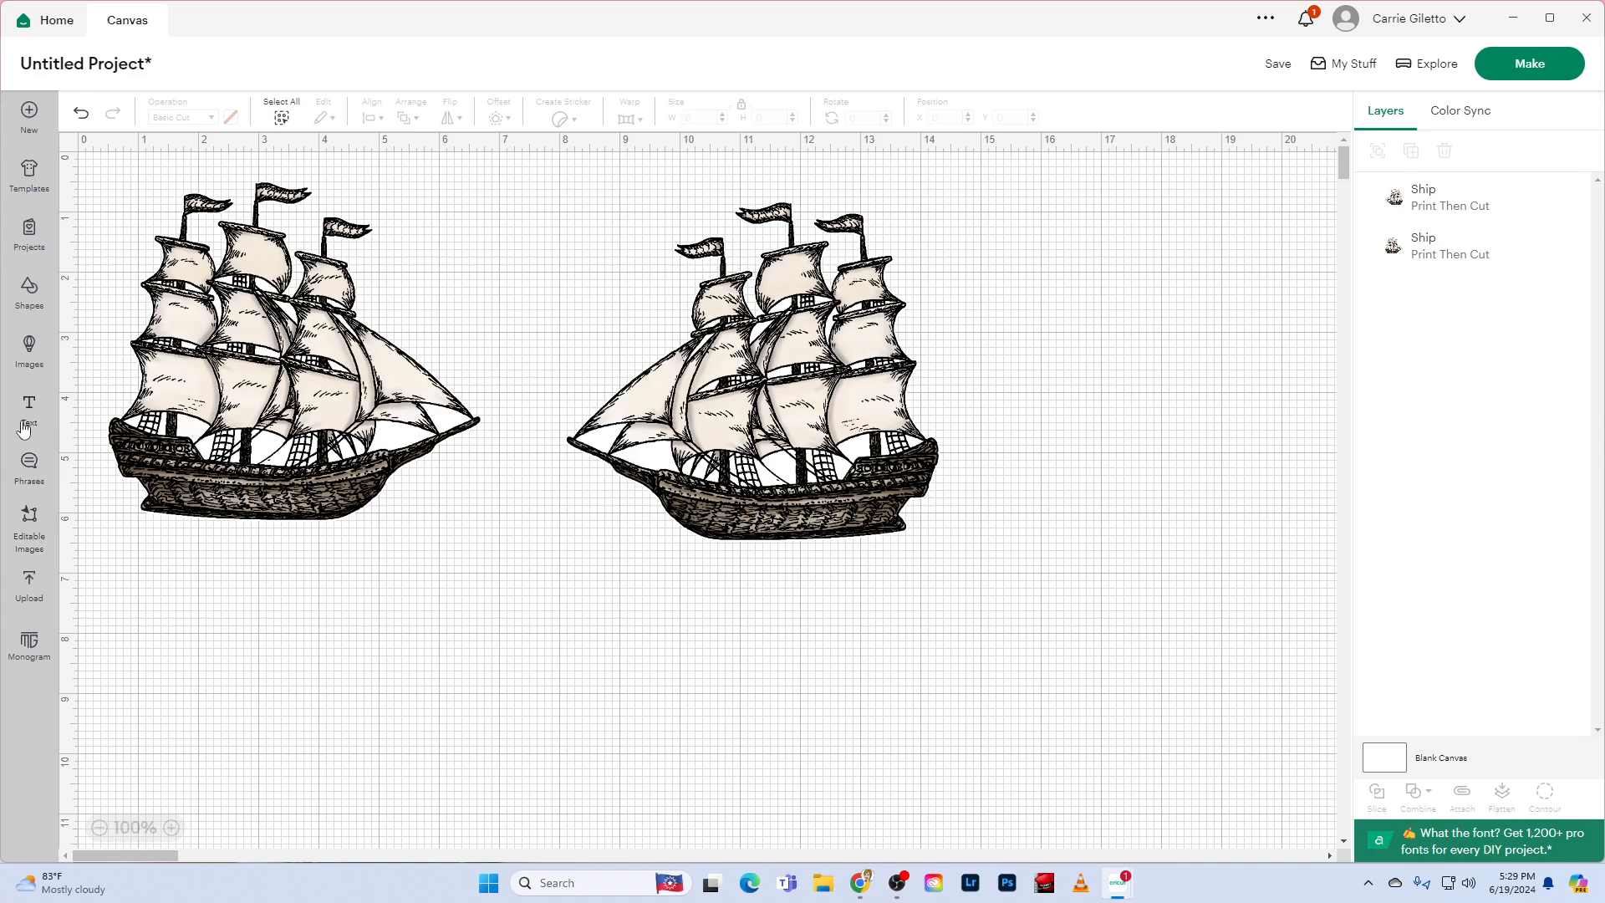
- Look through the recently uploaded images and quit Cricut Design Space
click(29, 585)
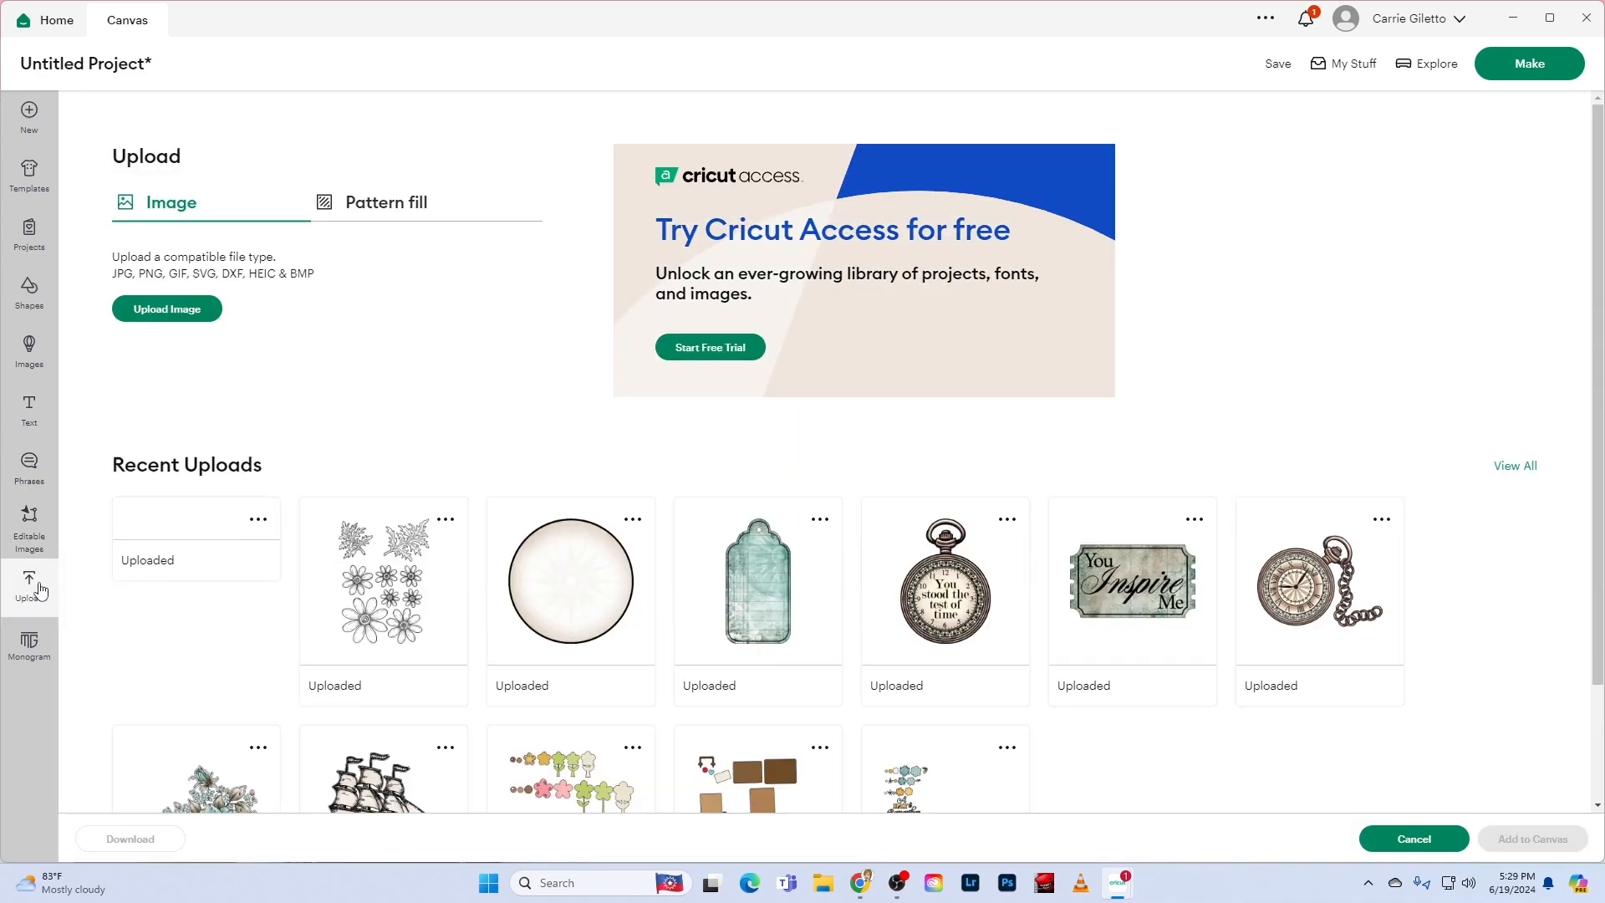
scroll(213, 562, down, 3)
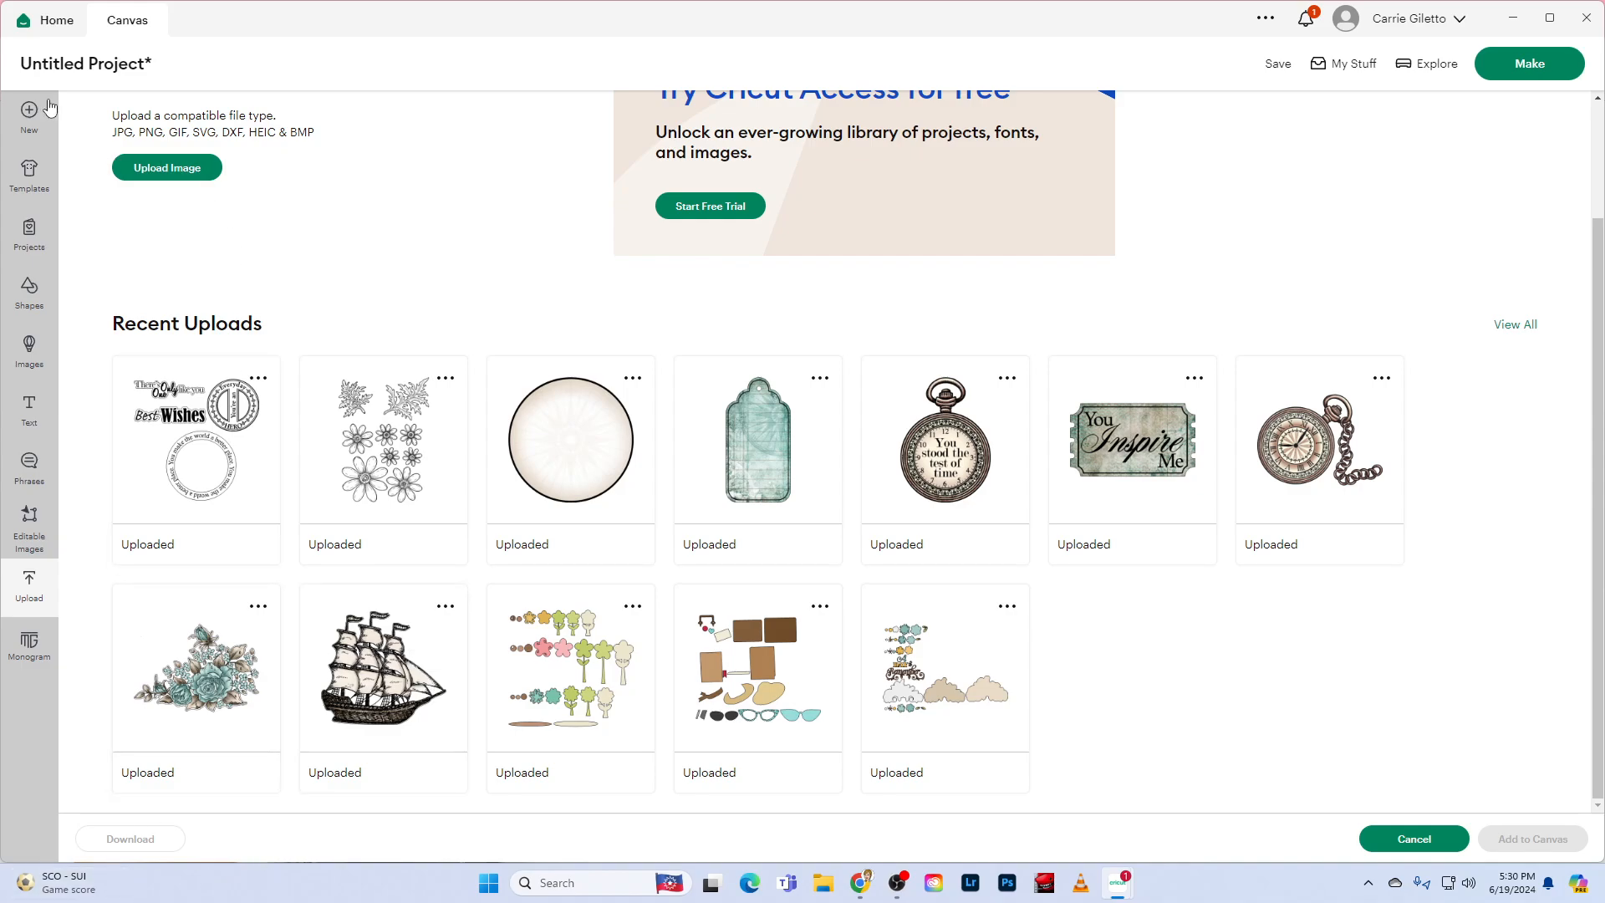
click(1588, 22)
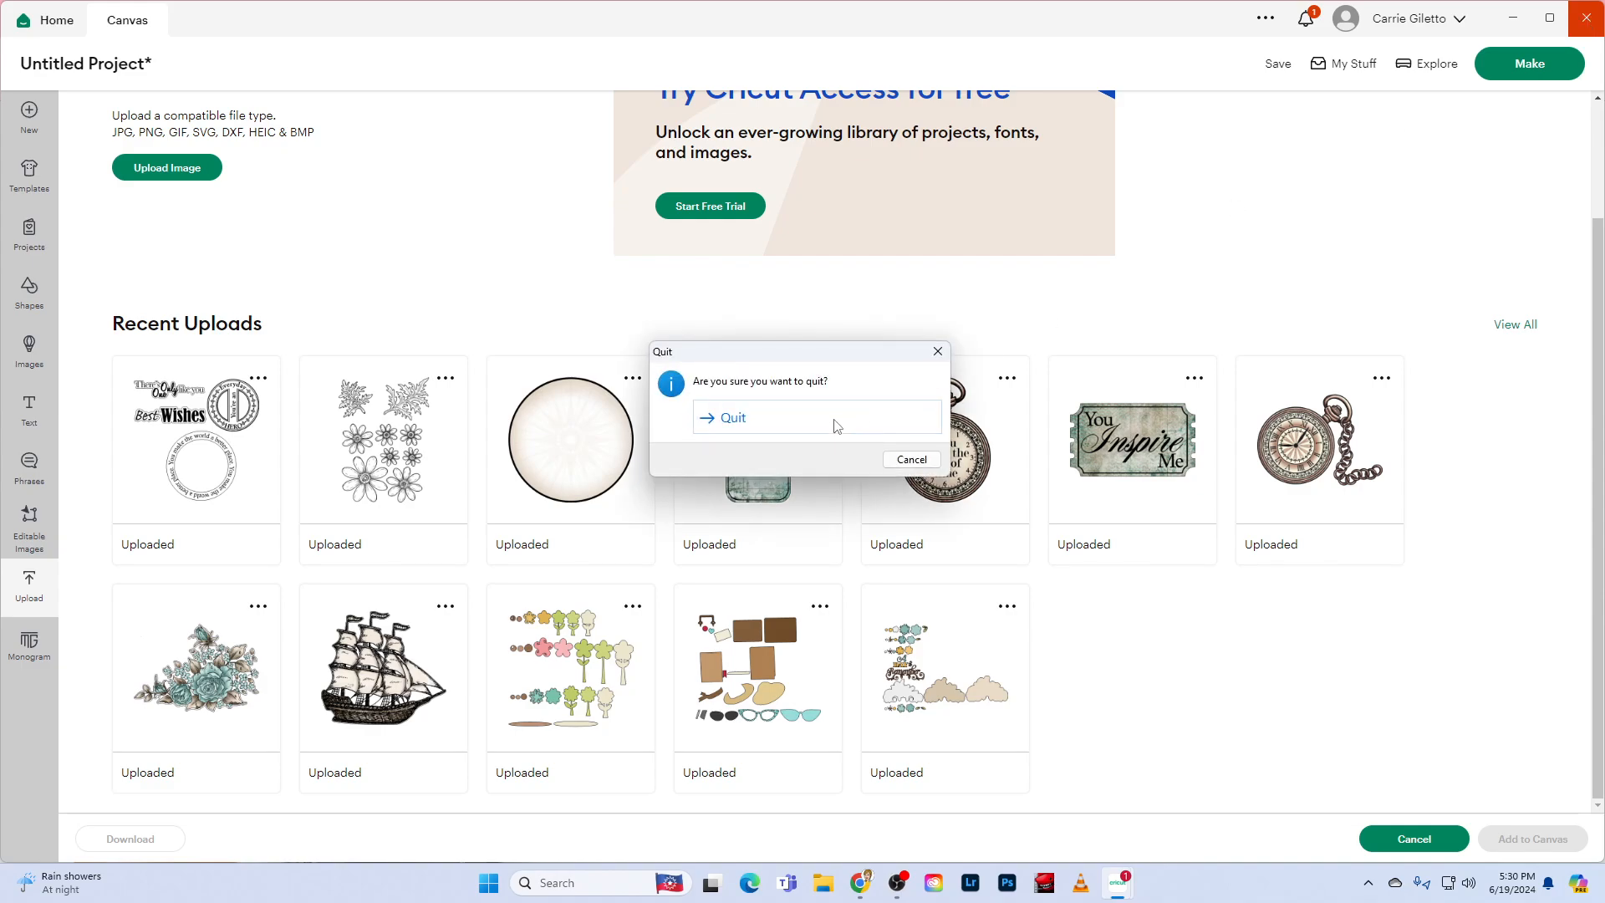
click(801, 418)
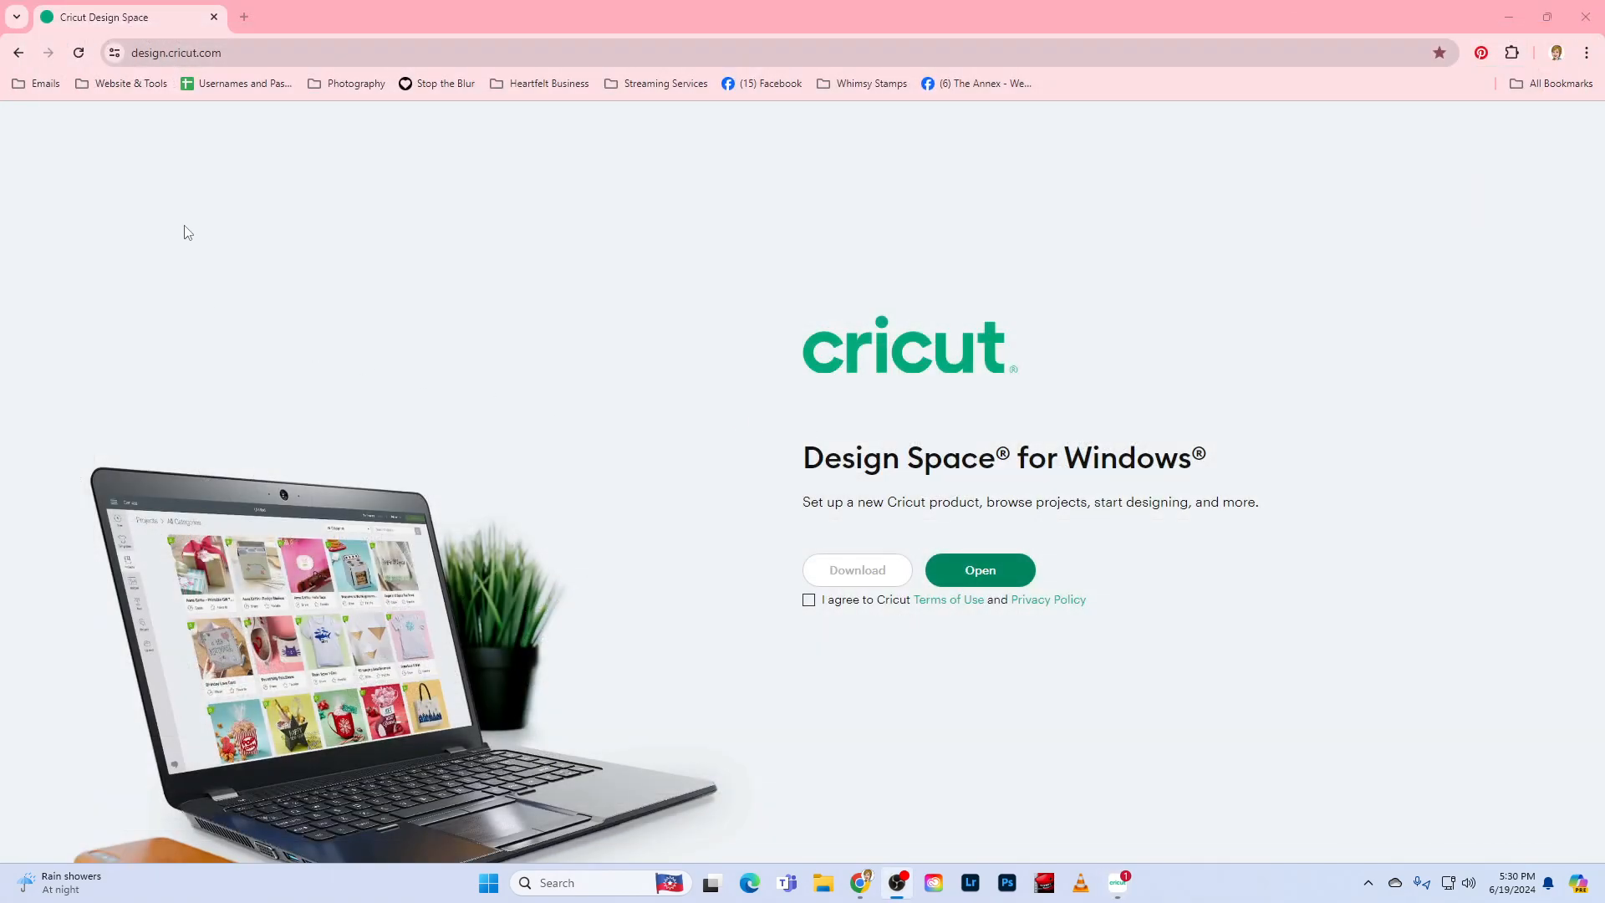
- Switch to File Explorer, browse the Everyday Heros folder and select the 08SolidApril2015 Card Front Card Front 2 image to preview it
click(823, 883)
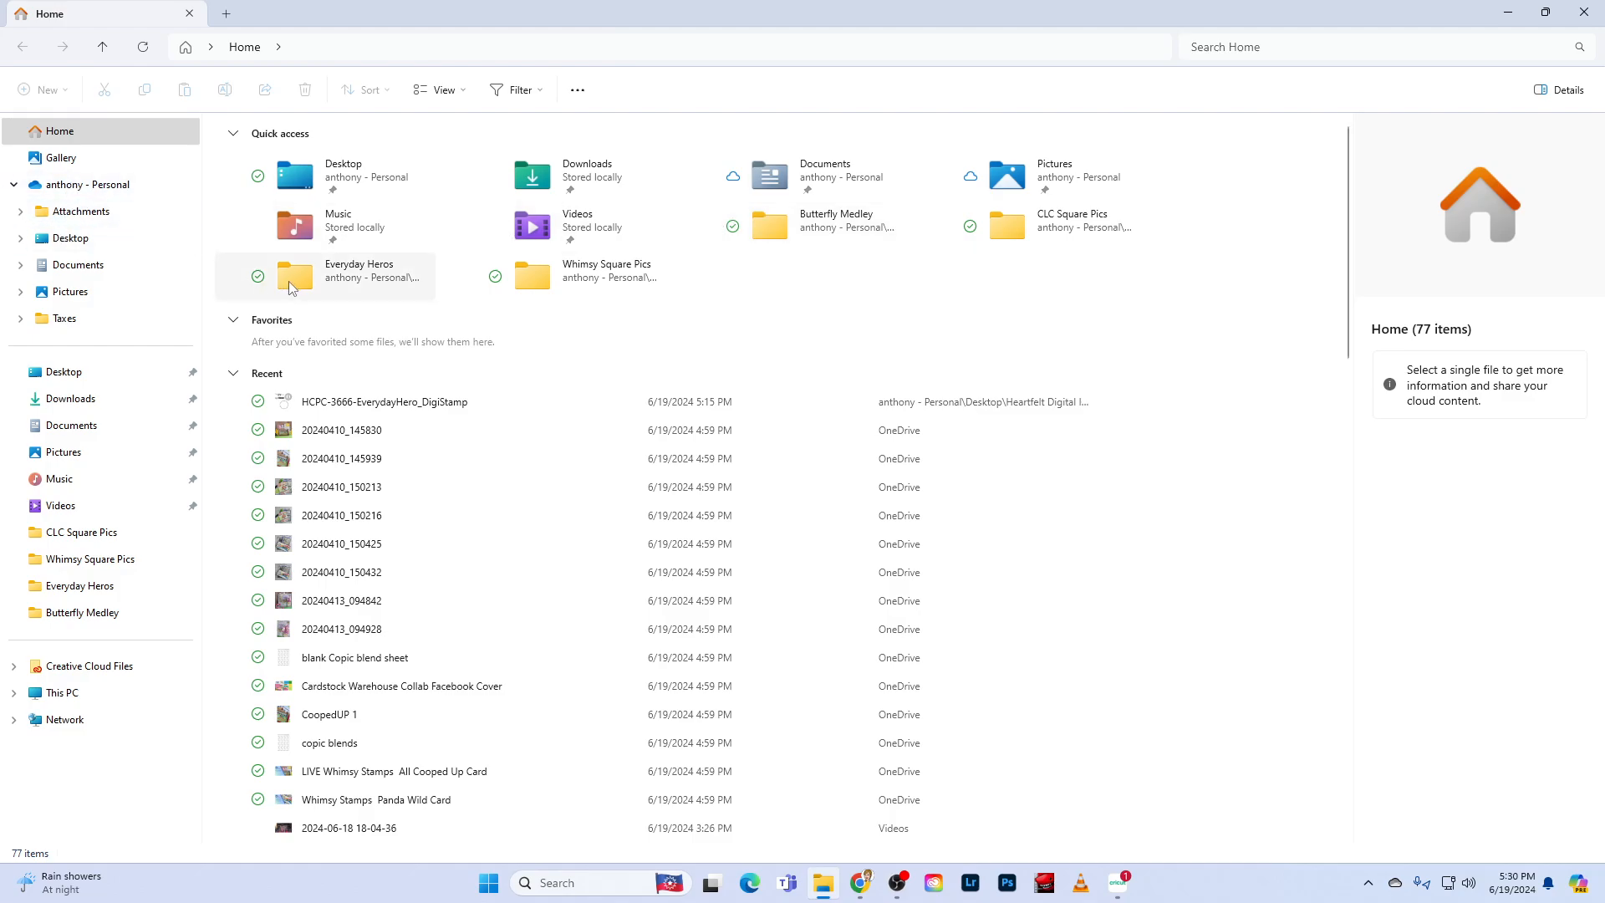
double_click(374, 281)
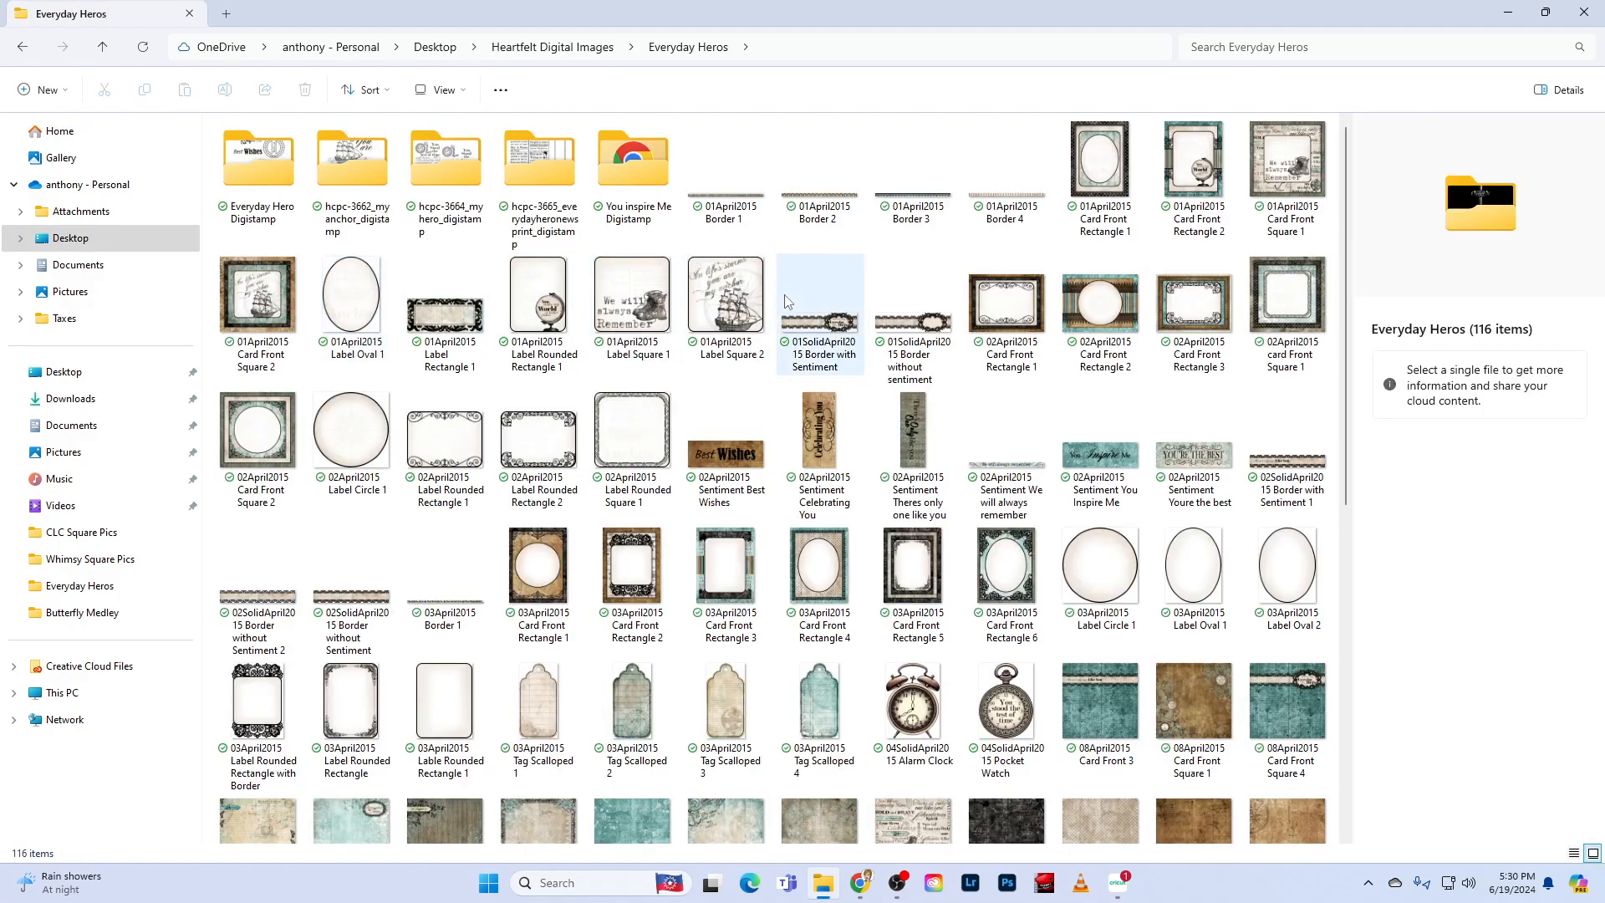
scroll(786, 301, down, 5)
scroll(978, 314, up, 3)
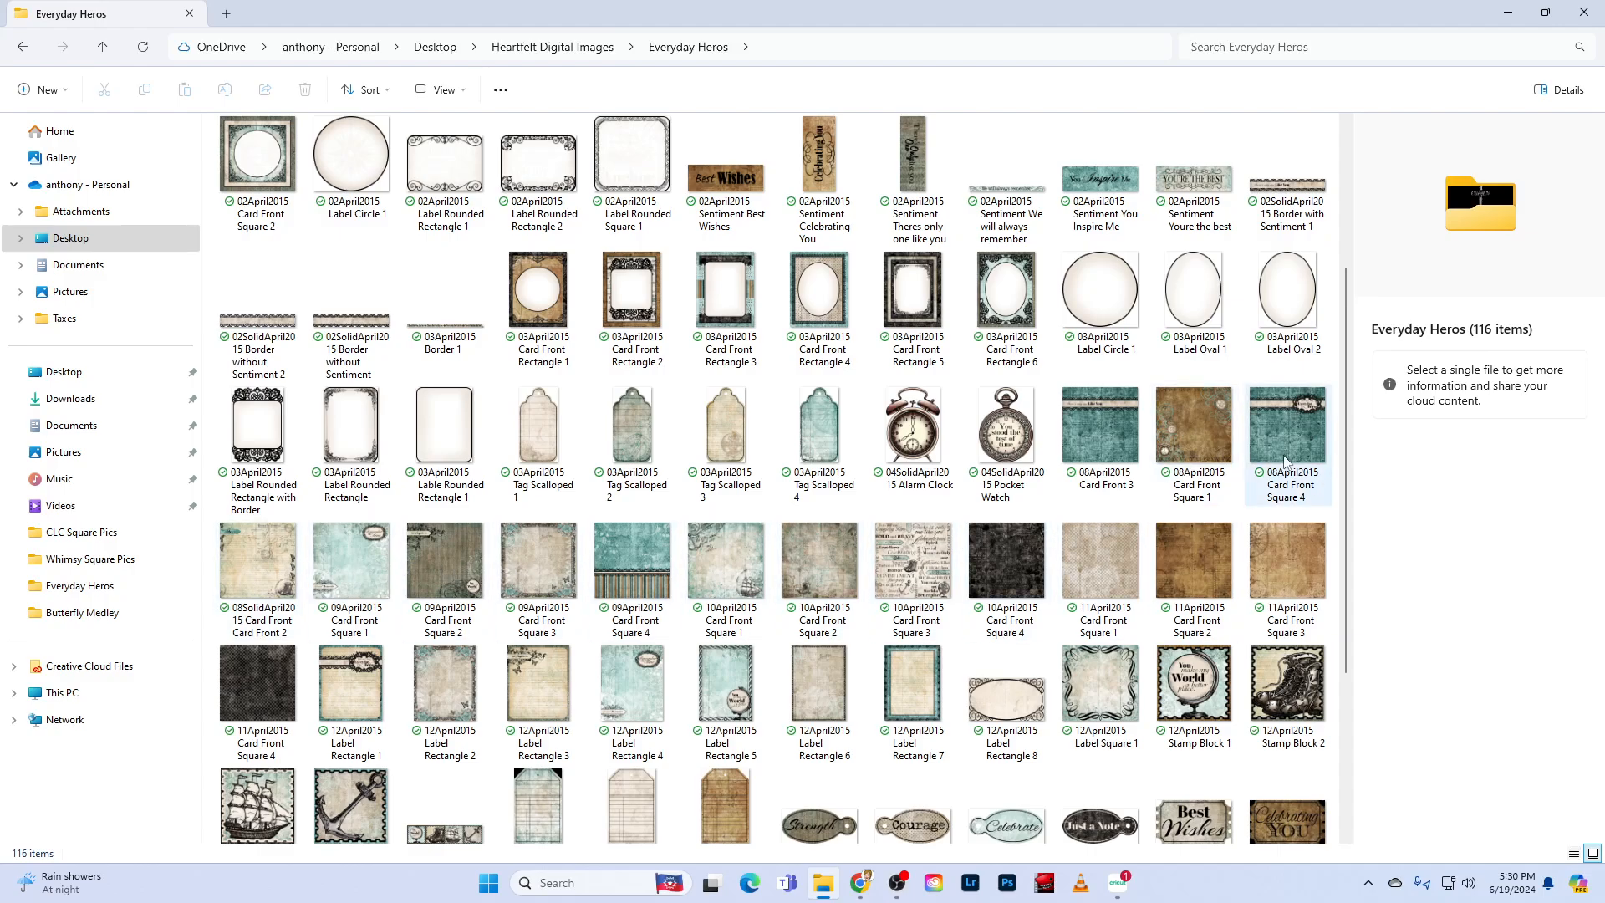
mouse_move(1232, 446)
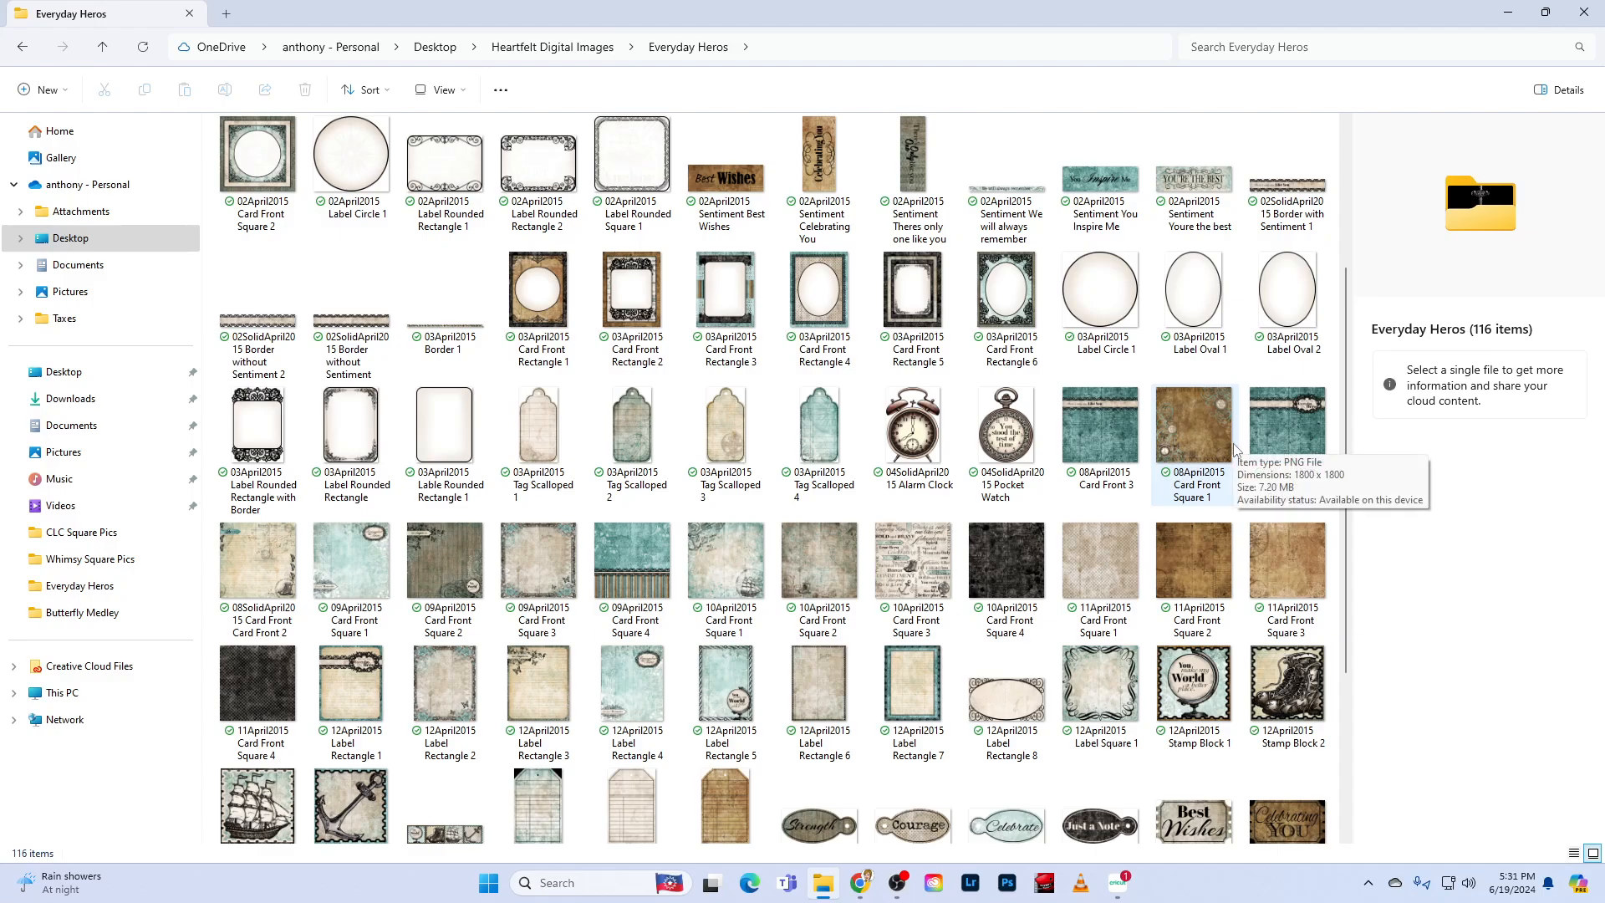
click(239, 570)
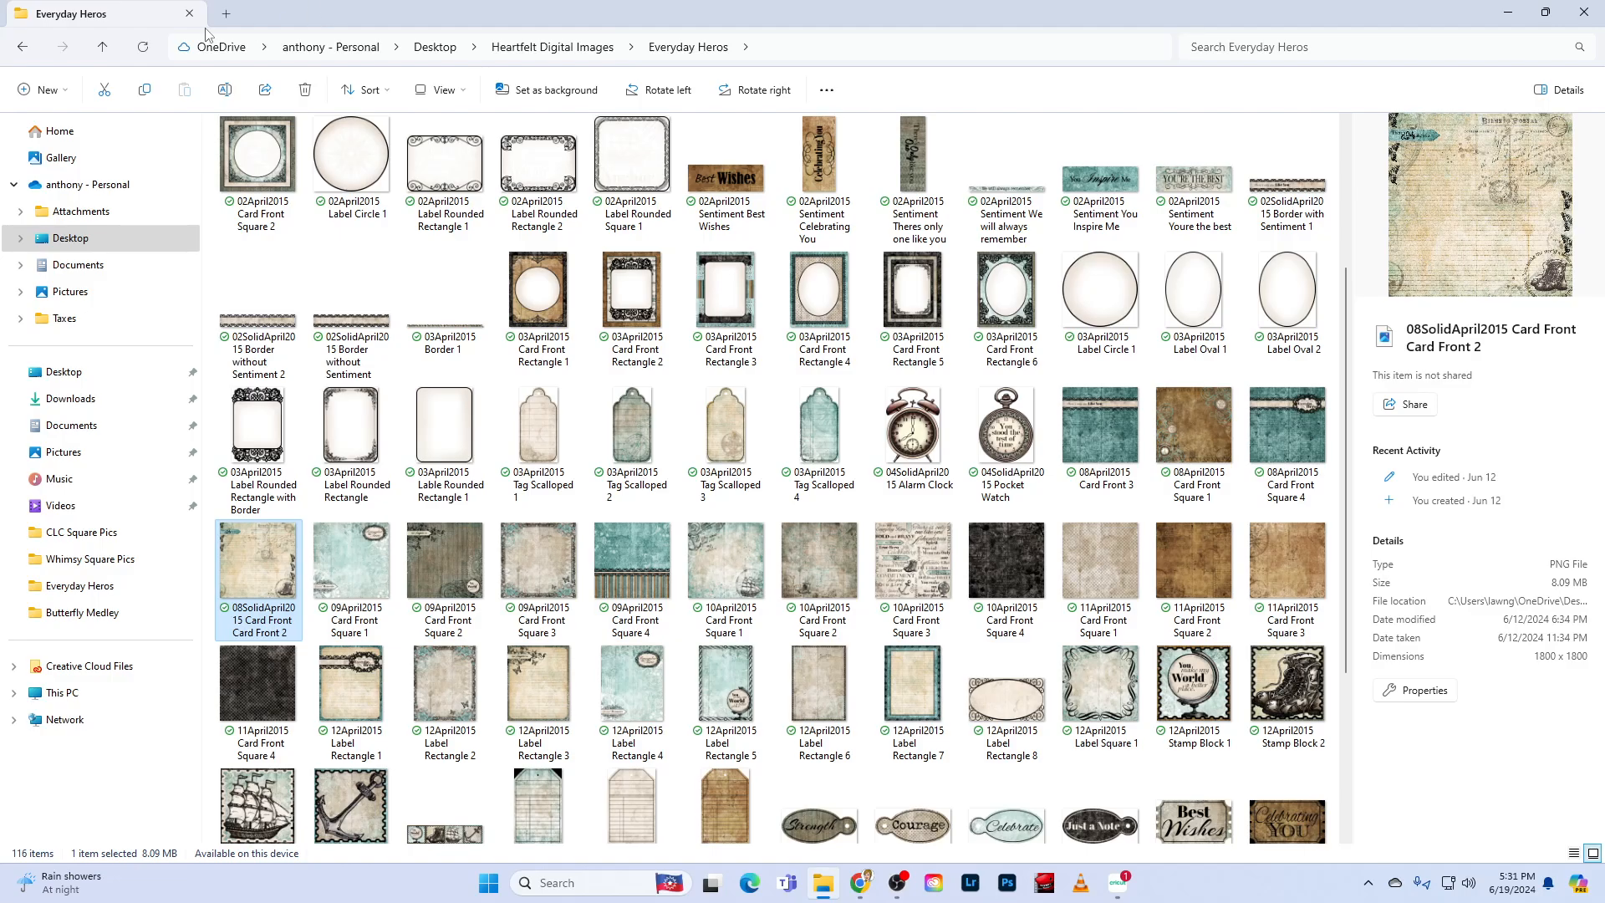
- Close the File Explorer and Chrome windows to return to the desktop
click(1587, 15)
click(1588, 13)
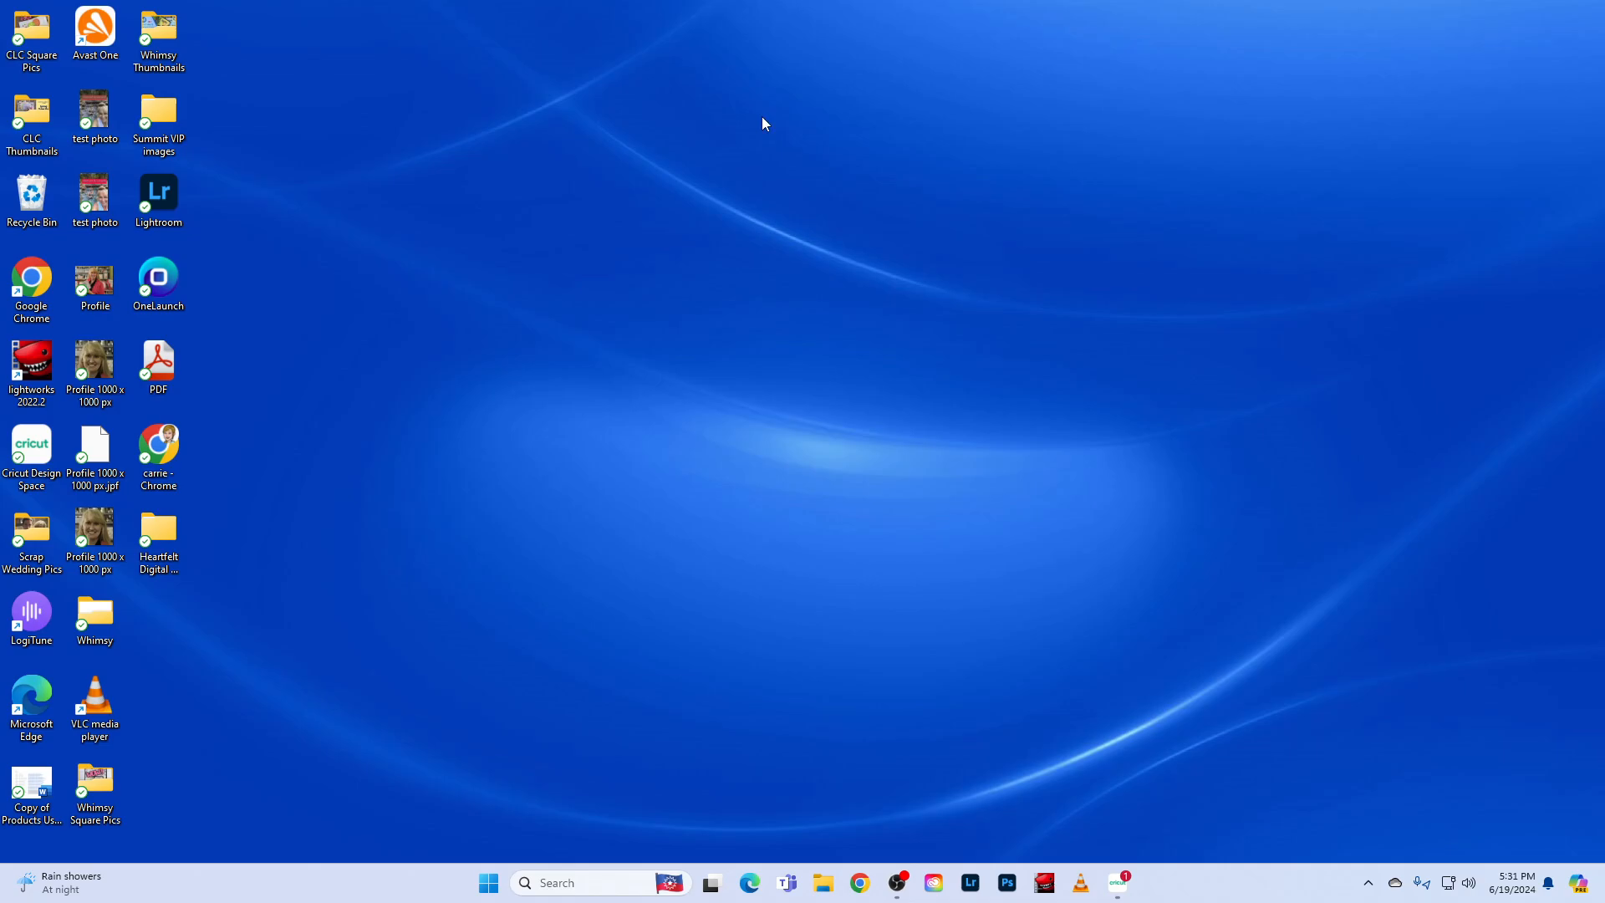